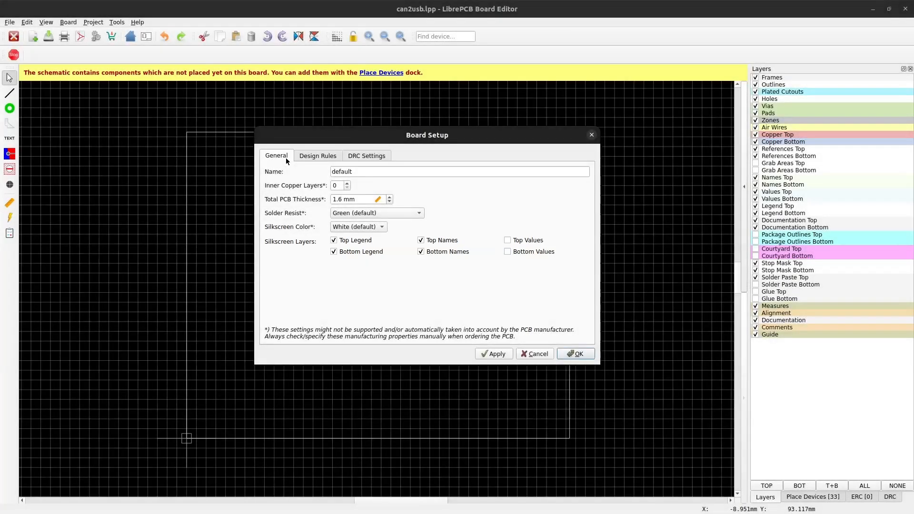
- Review the board's design rules and DRC settings in Board Setup and close it
left_click(336, 156)
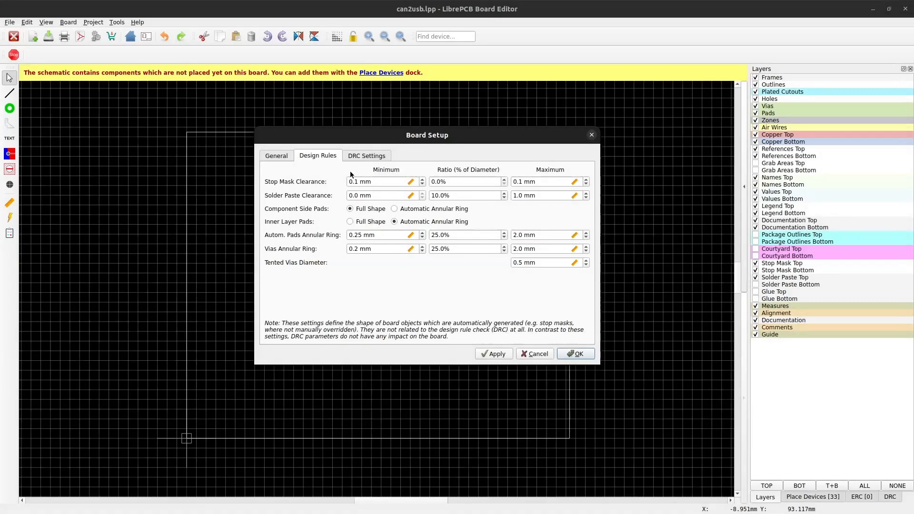
mouse_move(404, 221)
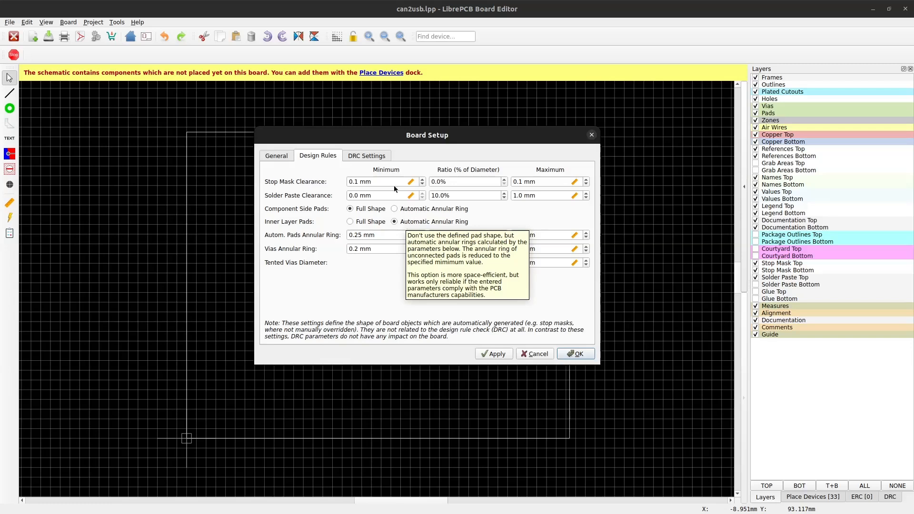
left_click(387, 158)
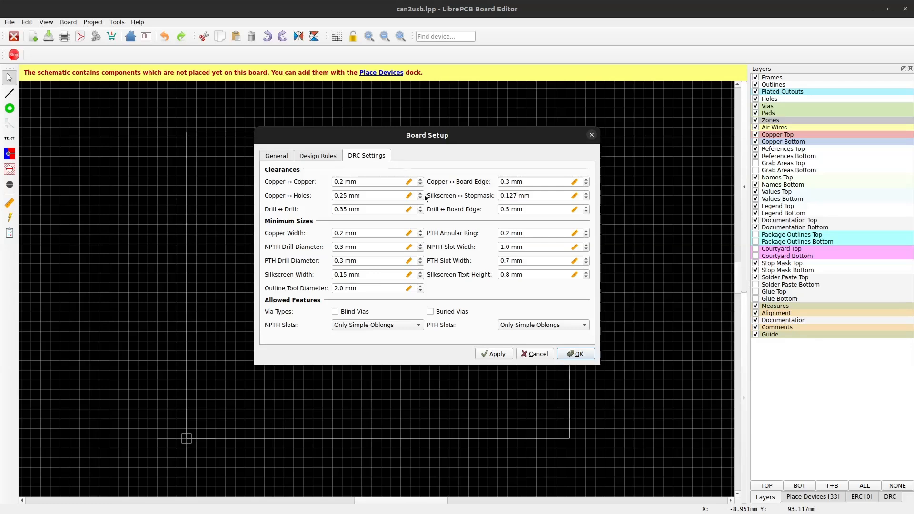
left_click(561, 354)
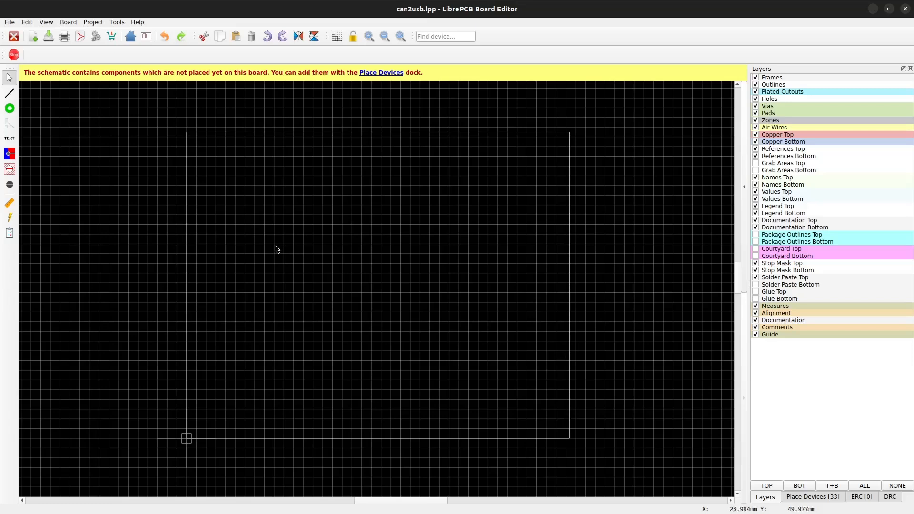
- Lower the outline's upper-left corner and match the upper-right vertex to it by setting its Y position to 66.04 mm
left_click(187, 208)
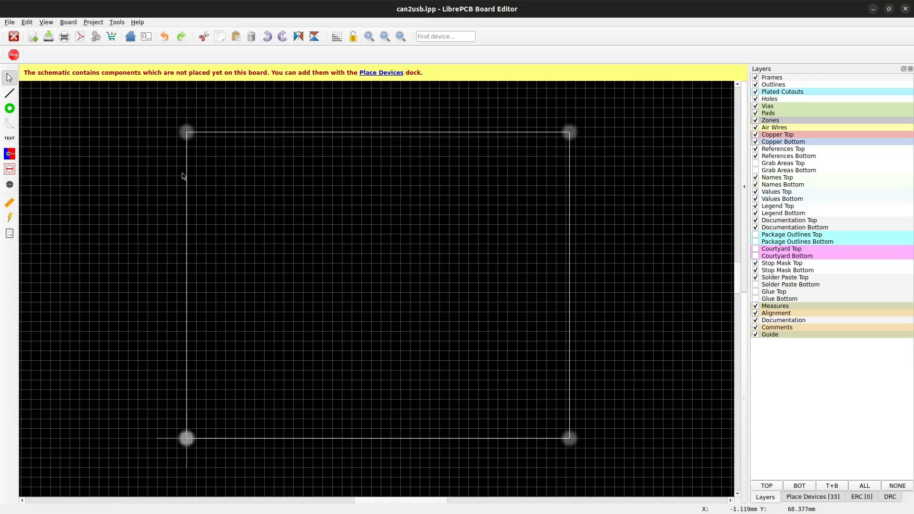
left_click_drag(187, 136, 188, 191)
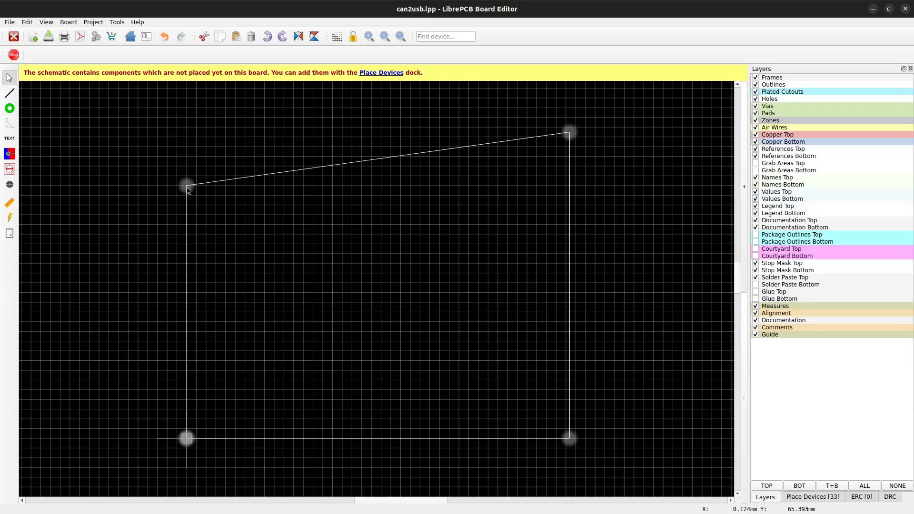
double_click(188, 210)
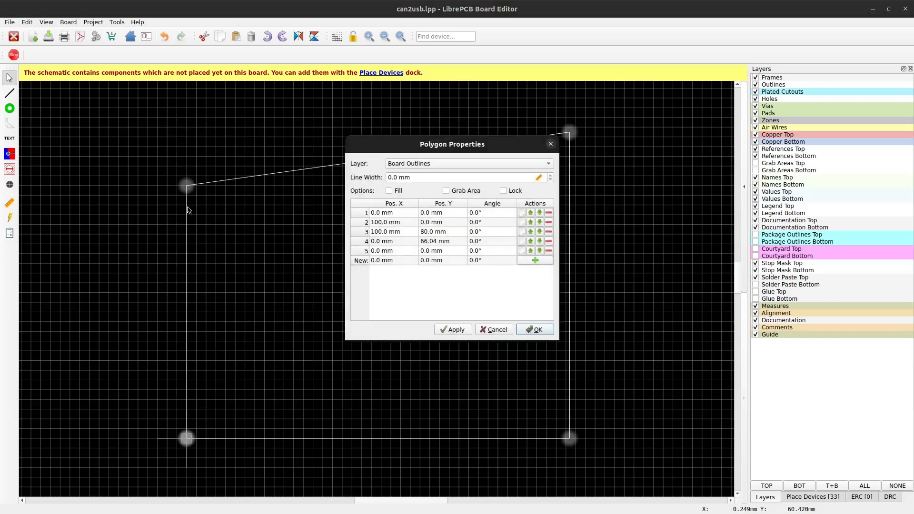
left_click(434, 241)
key("ctrl+c")
left_click(434, 233)
key("ctrl+v")
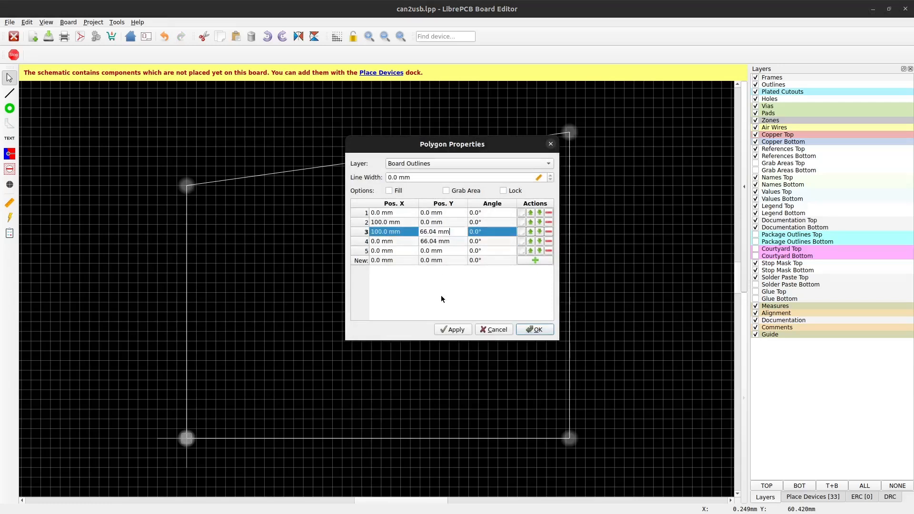
left_click(450, 328)
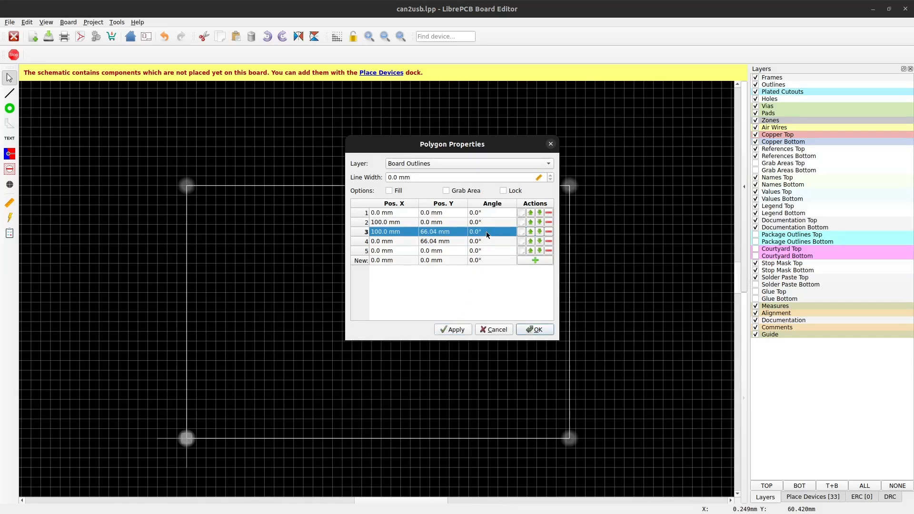
- Curve the outline's top edge into an arc by setting the third vertex's angle to 180°
double_click(486, 231)
type("180")
left_click(486, 242)
left_click(464, 329)
left_click(507, 329)
- Remove the existing board outline polygon
scroll(342, 347, "down", 2)
left_click_drag(301, 307, 228, 328)
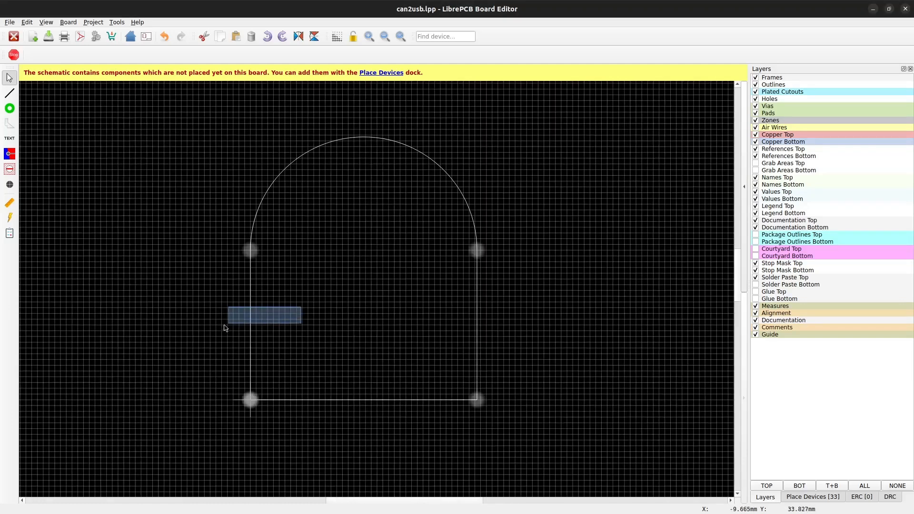
right_click(247, 314)
left_click(279, 365)
- Draw a closed rectangular polygon about 51 by 33 mm from the origin on the Board Outlines layer
left_click(10, 124)
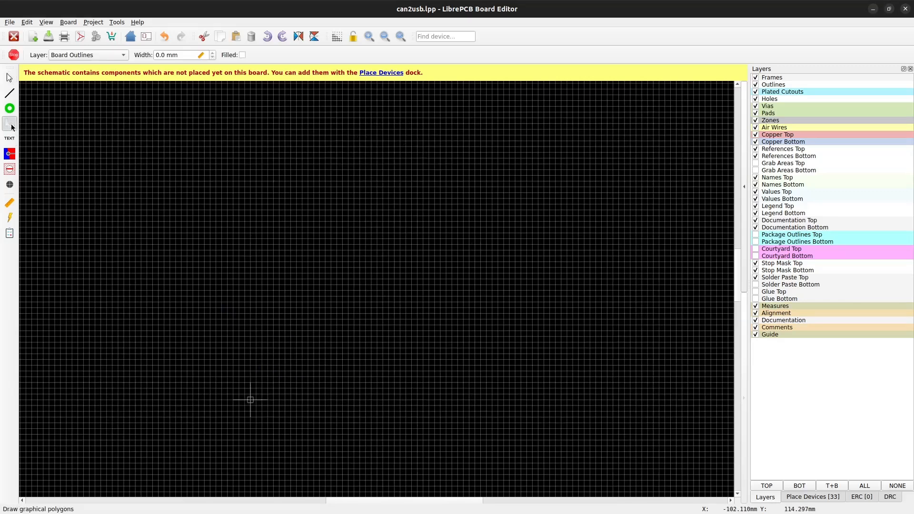
left_click(77, 56)
left_click(101, 55)
left_click(183, 56)
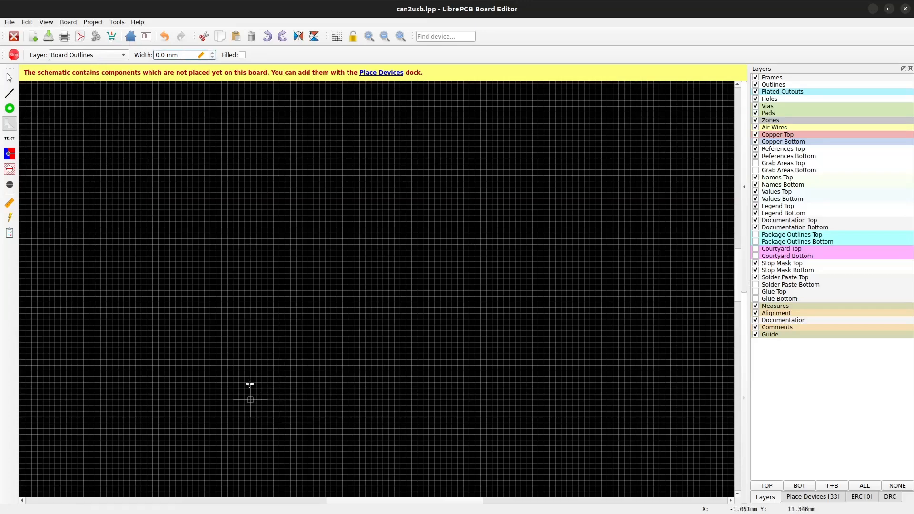
left_click(251, 400)
scroll(257, 395, "up", 5)
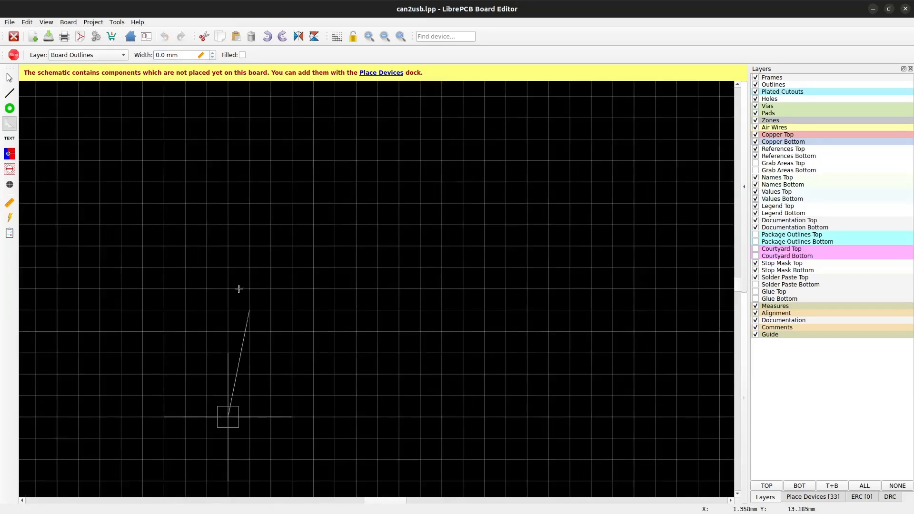
left_click(227, 131)
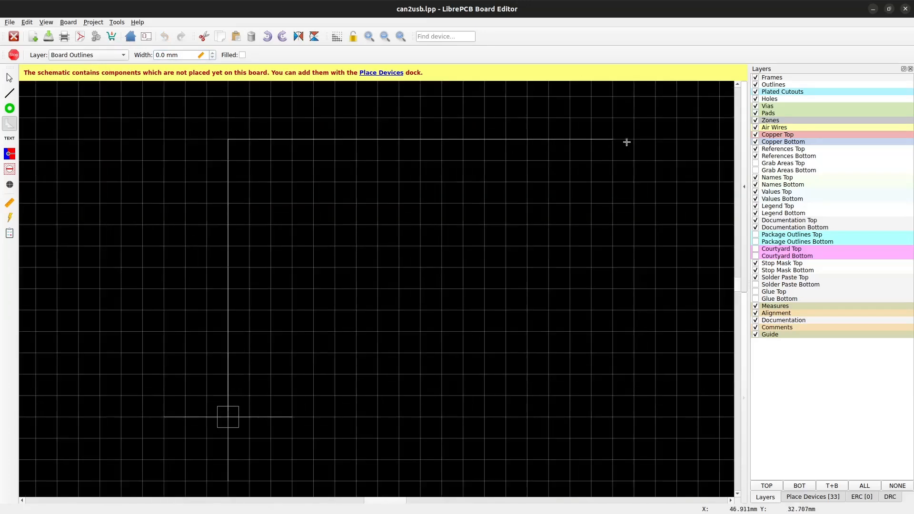
left_click(651, 141)
left_click(647, 412)
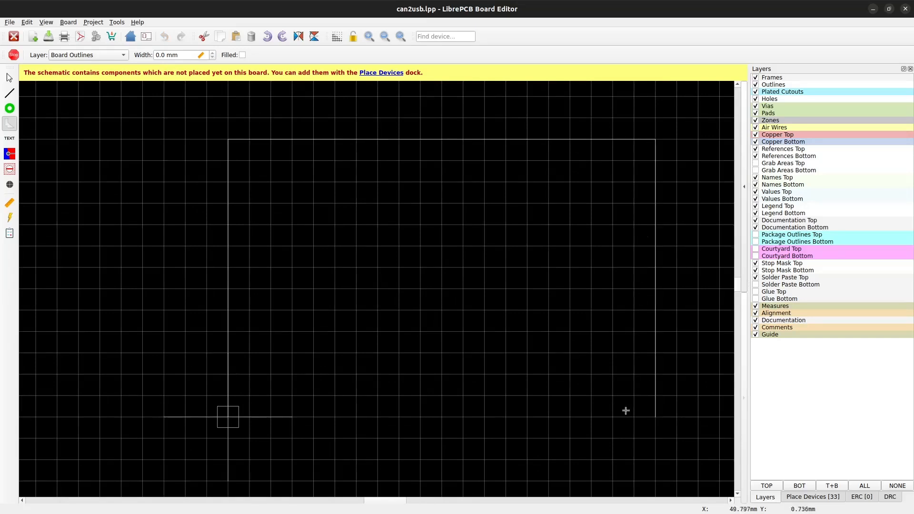
left_click(232, 415)
key("Escape")
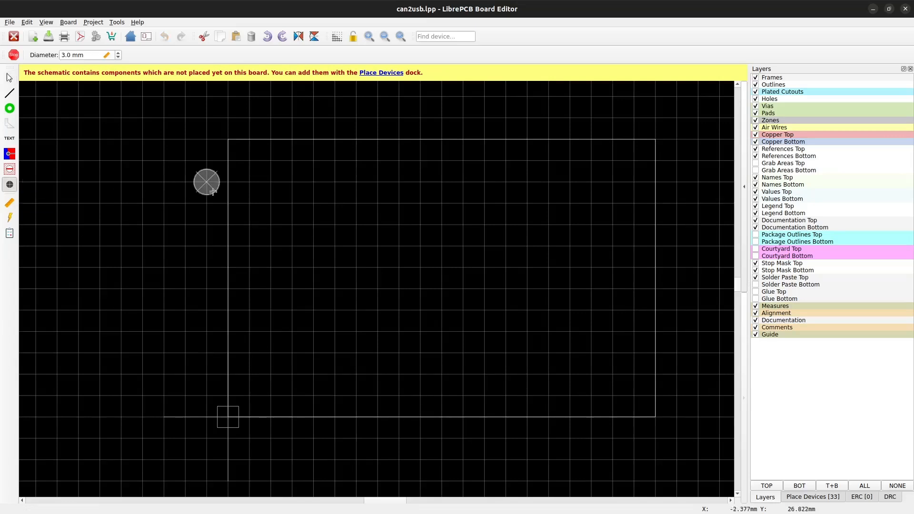
- Place four 3.0 mm holes inside the board outline, one near each corner
left_click(271, 182)
left_click(612, 182)
left_click(612, 395)
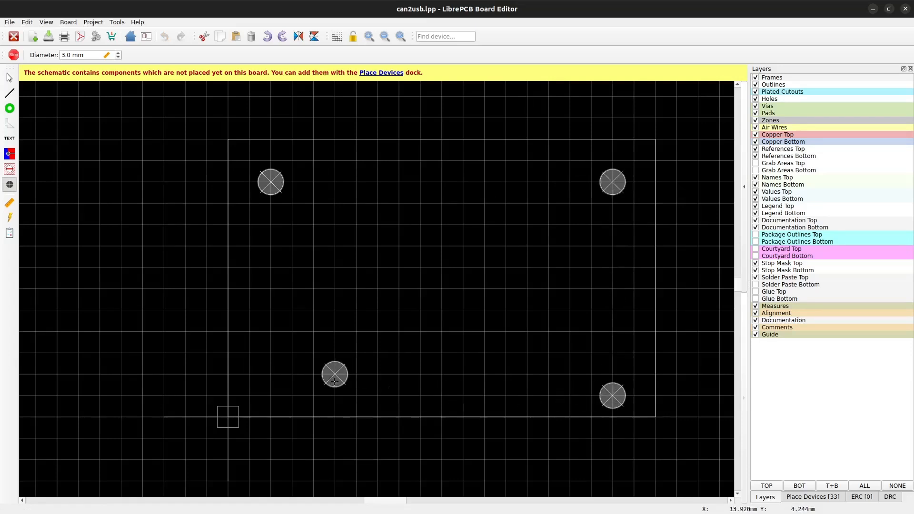
left_click(269, 394)
key("Escape")
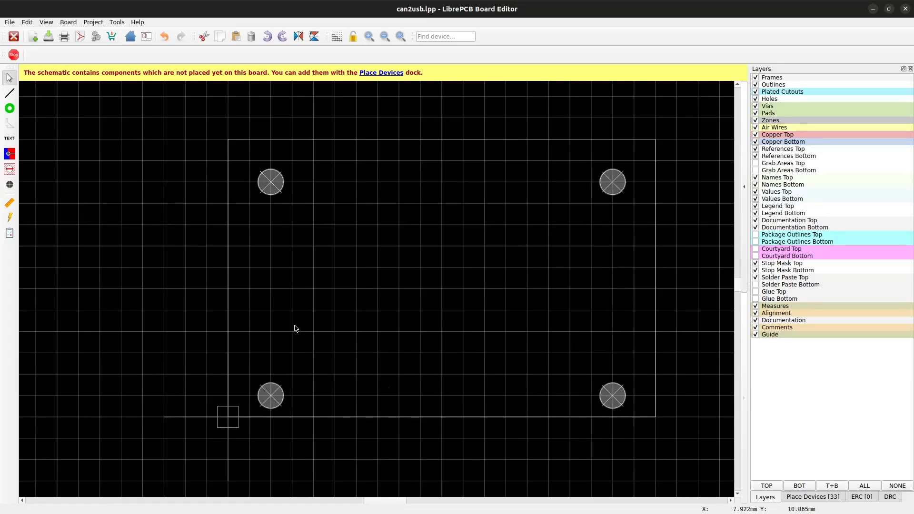
- Check the lower-left hole's drill properties and its advanced stop mask options
double_click(274, 391)
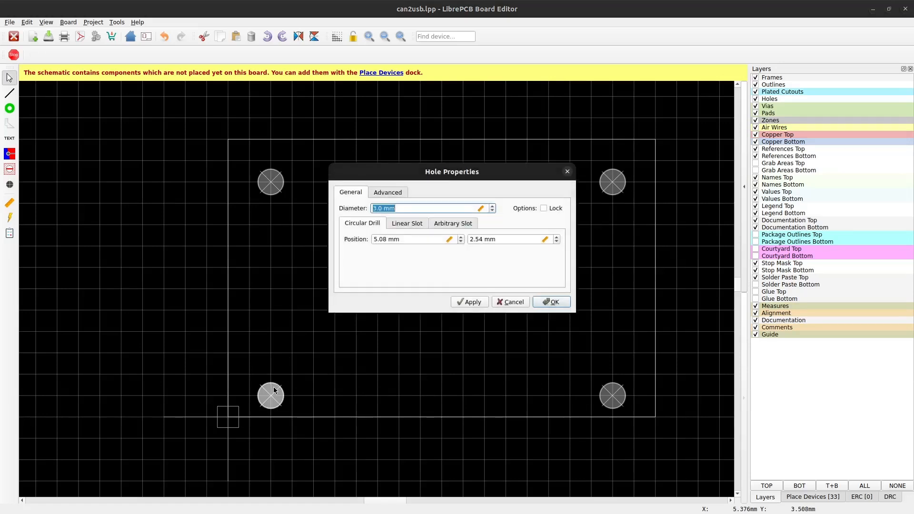
left_click(405, 193)
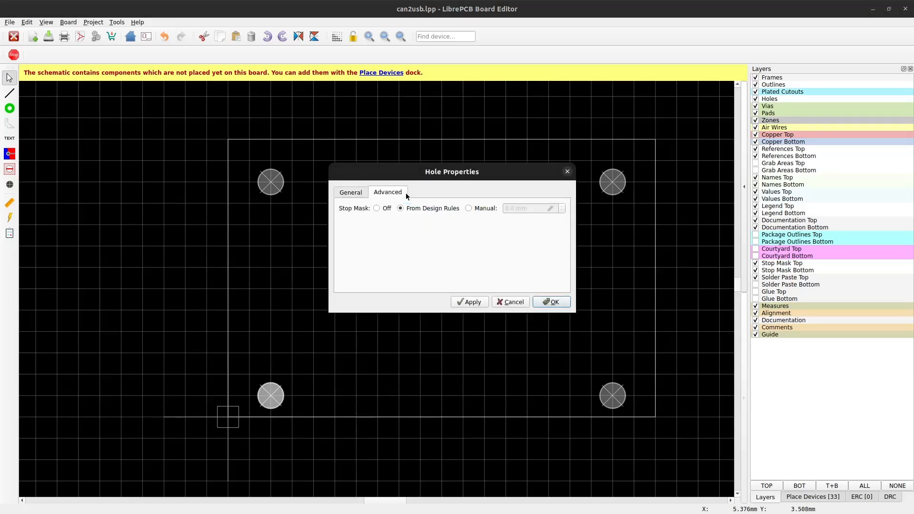
left_click(539, 300)
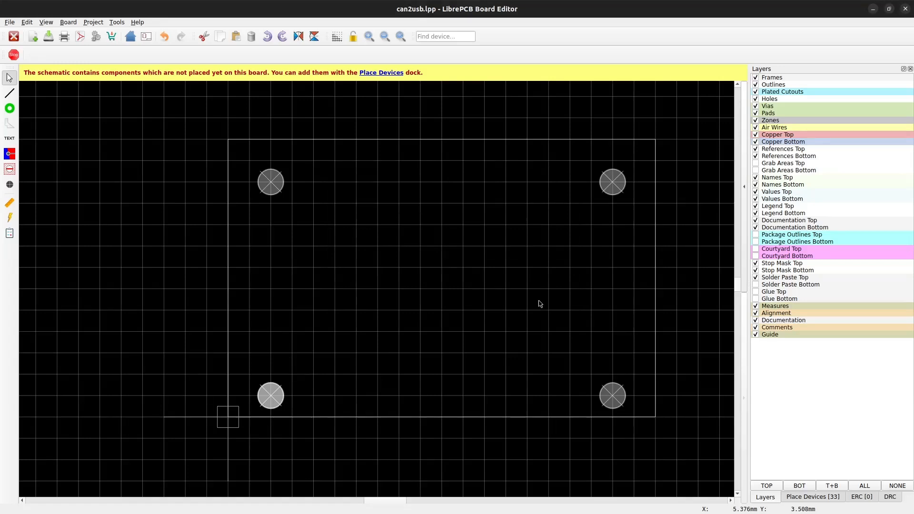
- Draw a closed rectangular polygon about 33 by 15 mm between the four holes on the Board Cutouts layer
left_click(10, 125)
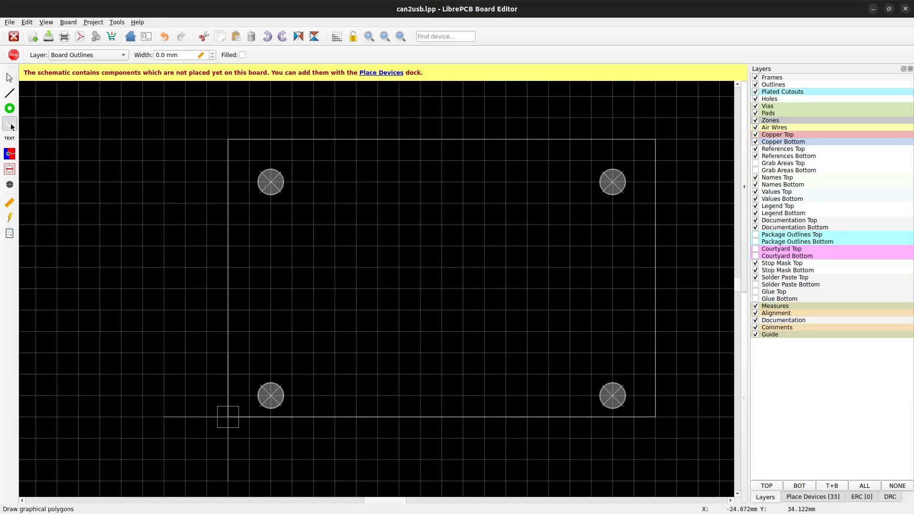
left_click(76, 55)
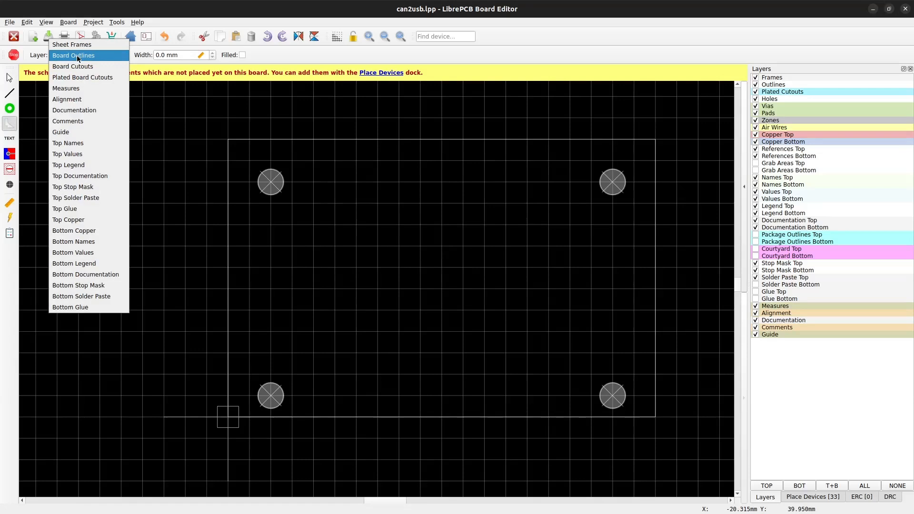
left_click(103, 68)
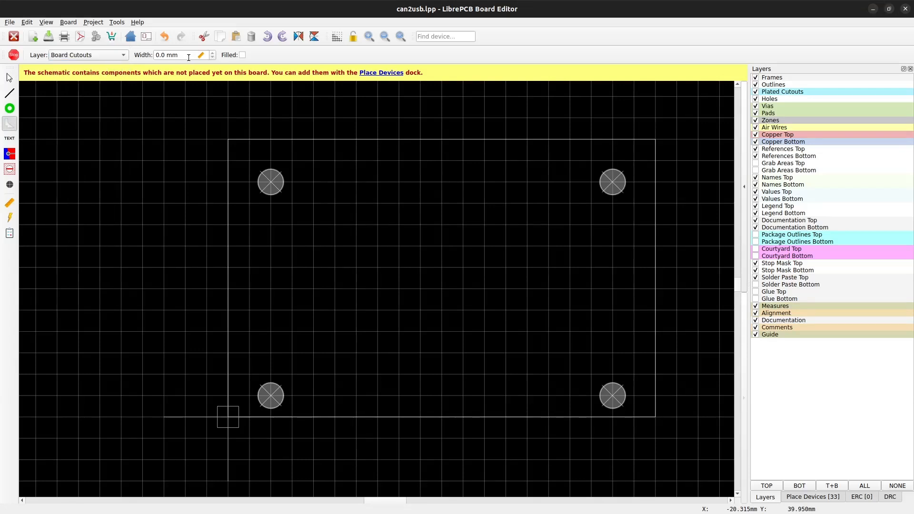
left_click(293, 222)
left_click(570, 224)
left_click(569, 353)
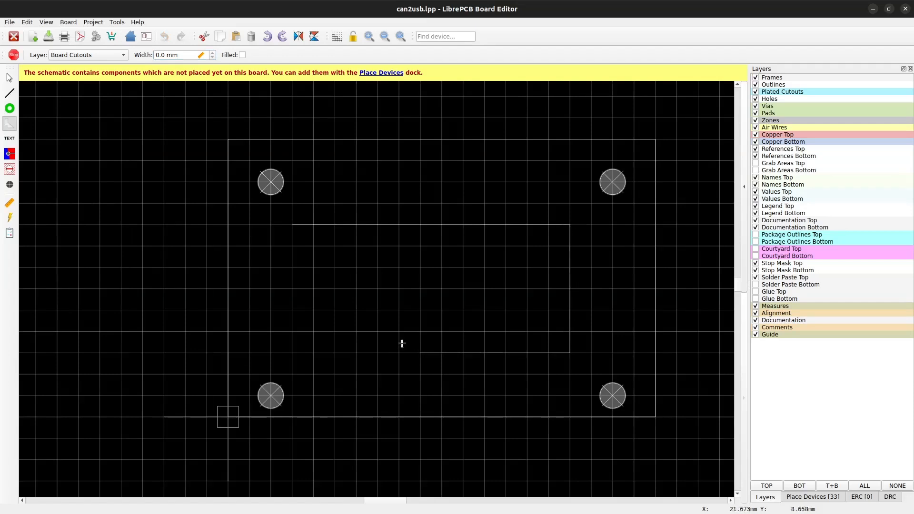
left_click(290, 343)
left_click(292, 223)
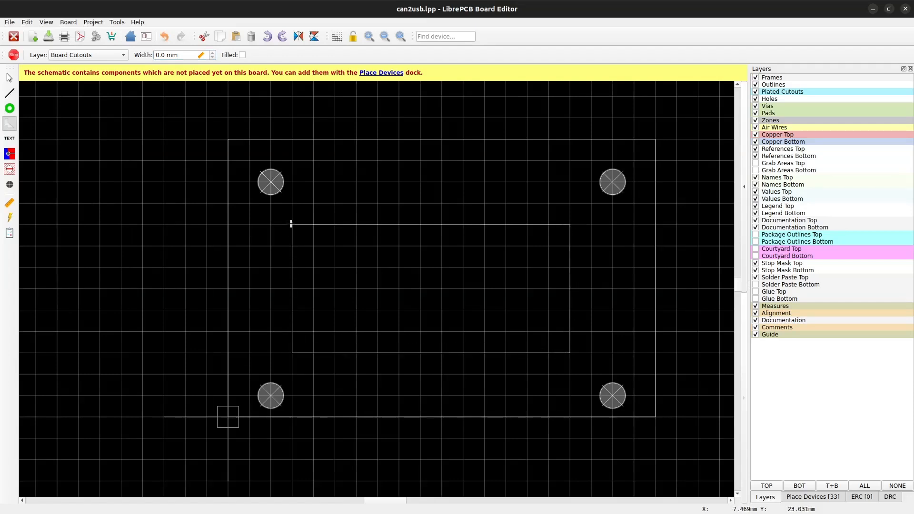
key("Escape")
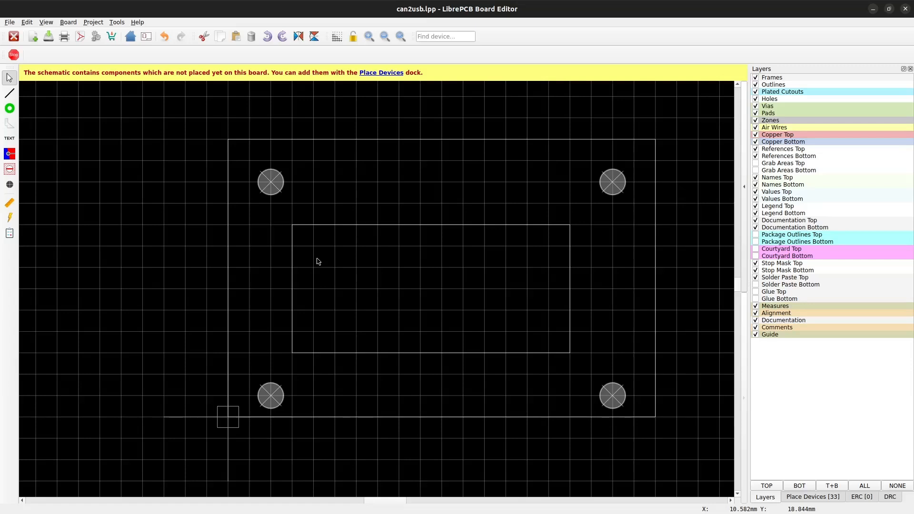
- Show the 3D preview beside the board layout and examine the holes and cutout in it
left_click(743, 184)
scroll(264, 272, "down", 3)
middle_click_drag(295, 274, 203, 274)
left_click_drag(555, 345, 587, 334)
scroll(585, 335, "up", 4)
middle_click_drag(583, 335, 560, 316)
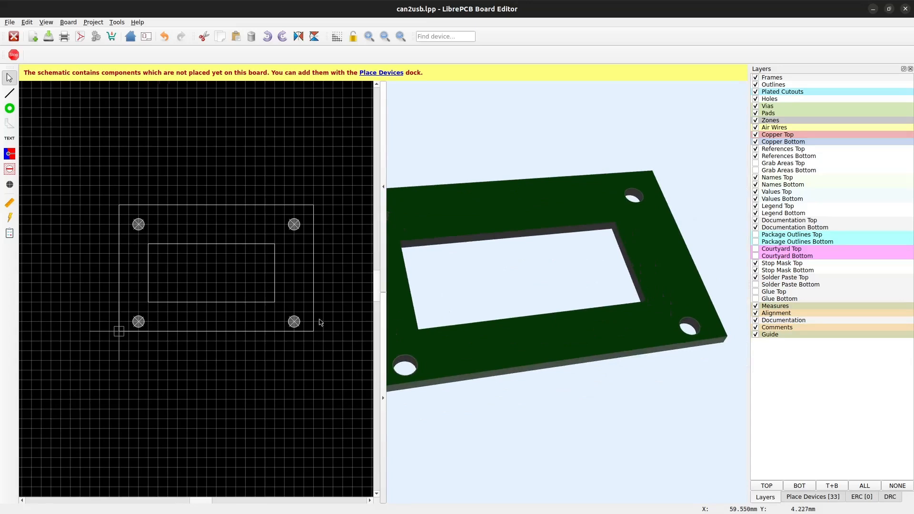
- Move the two lower holes one grid step up and the rectangular cutout one grid step to the right
scroll(294, 323, "up", 3)
left_click_drag(294, 320, 294, 298)
middle_click_drag(215, 308, 303, 316)
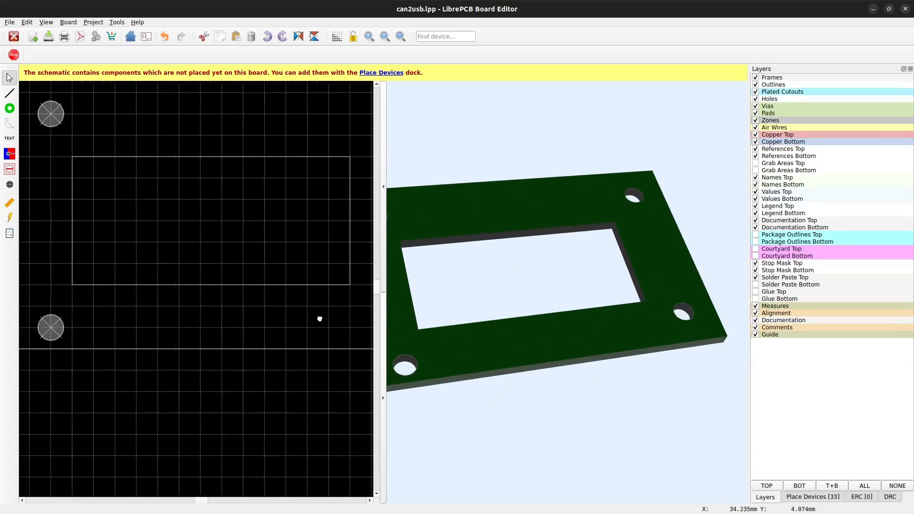
left_click_drag(85, 328, 85, 309)
left_click_drag(100, 226, 120, 224)
scroll(99, 283, "down", 2)
scroll(98, 281, "down", 1)
middle_click_drag(118, 277, 139, 284)
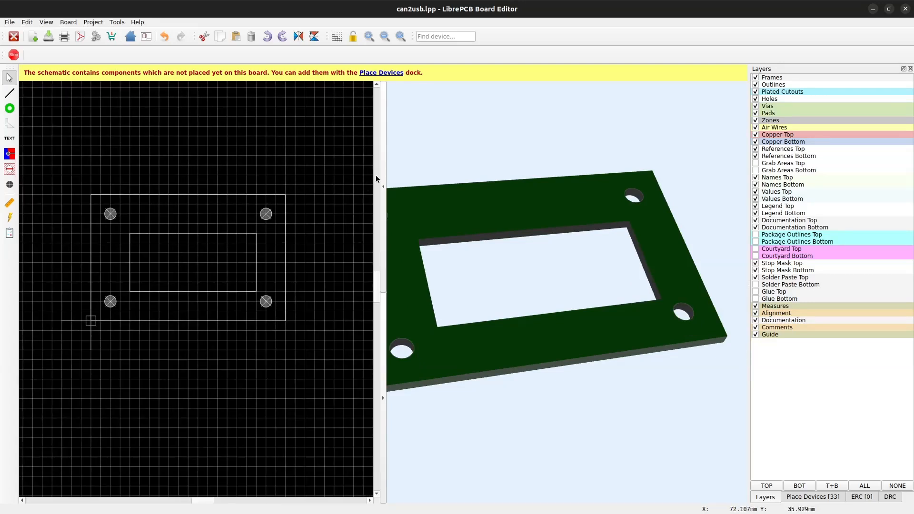
- Lock the board outline's placement in the full-width layout and shift the upper-right hole slightly to the left
left_click(383, 322)
scroll(287, 254, "up", 2)
right_click(289, 254)
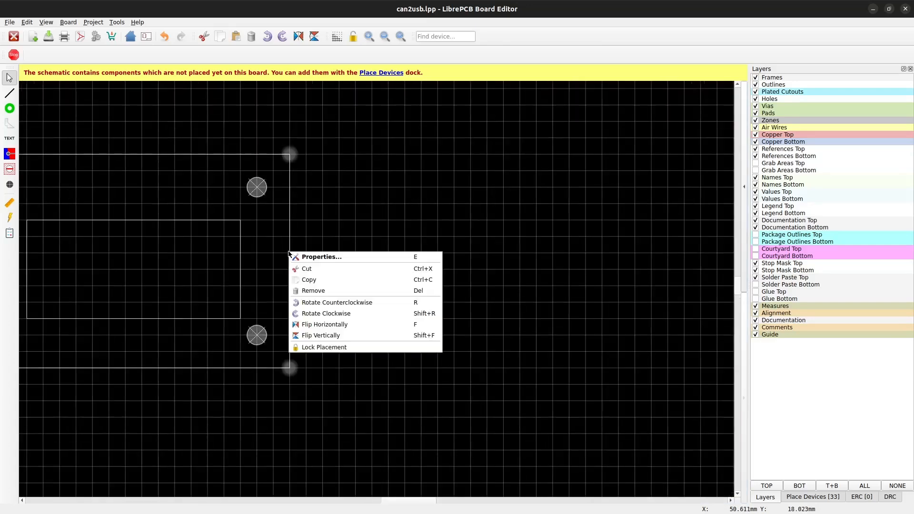
left_click(321, 347)
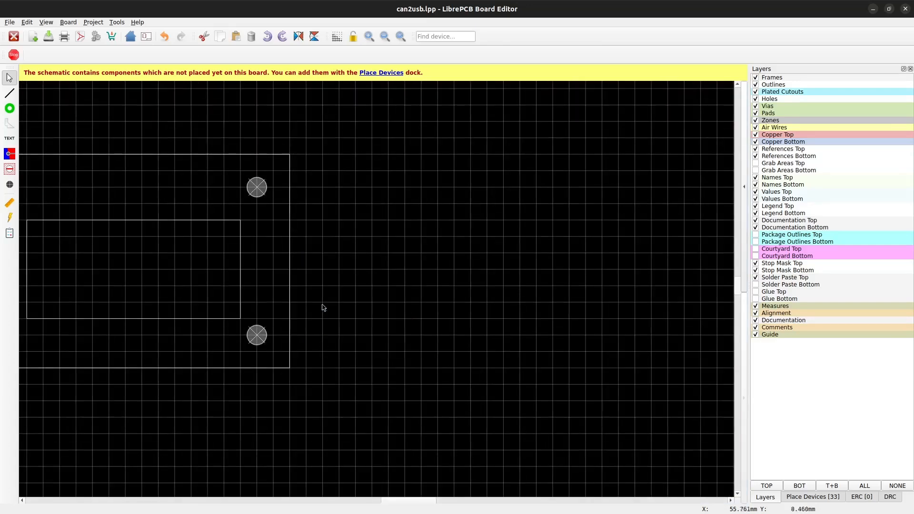
left_click_drag(341, 151, 200, 276)
mouse_move(257, 189)
left_mouse_down()
mouse_move(306, 219)
mouse_move(241, 189)
left_mouse_up()
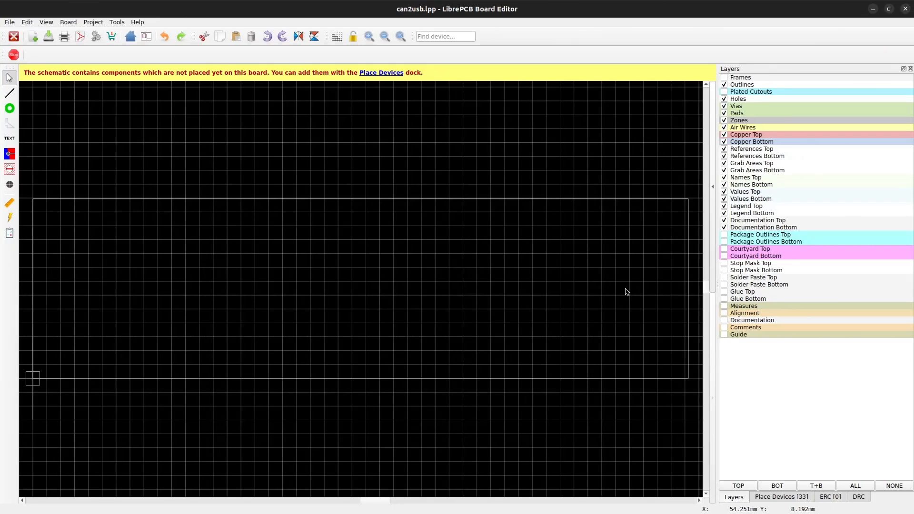
- Show the unplaced devices and examine the package and footprint density options available for capacitor C1
left_click(760, 497)
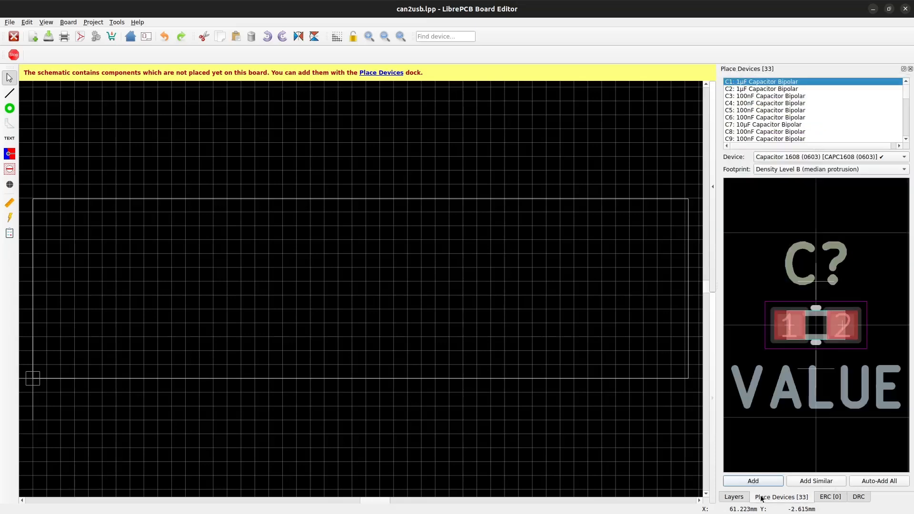
mouse_move(906, 90)
left_mouse_down()
mouse_move(909, 142)
mouse_move(904, 86)
left_mouse_up()
left_click(888, 158)
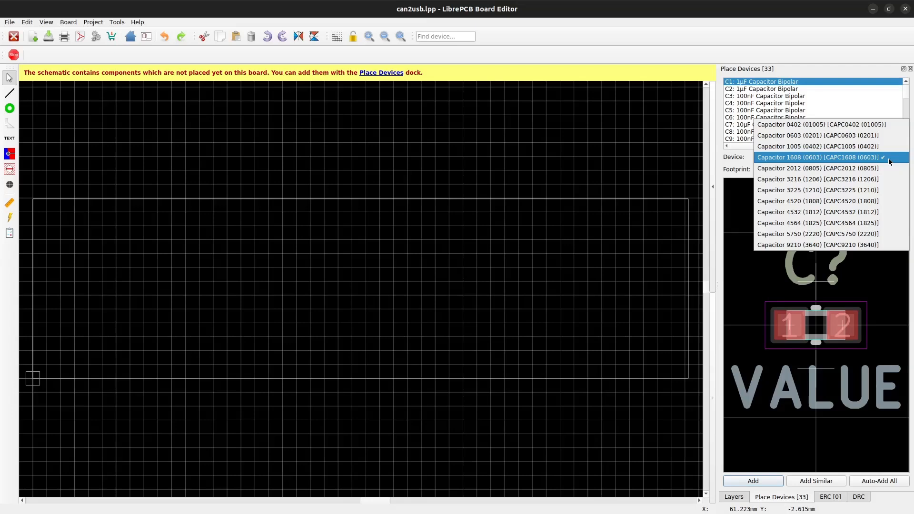
left_click(888, 158)
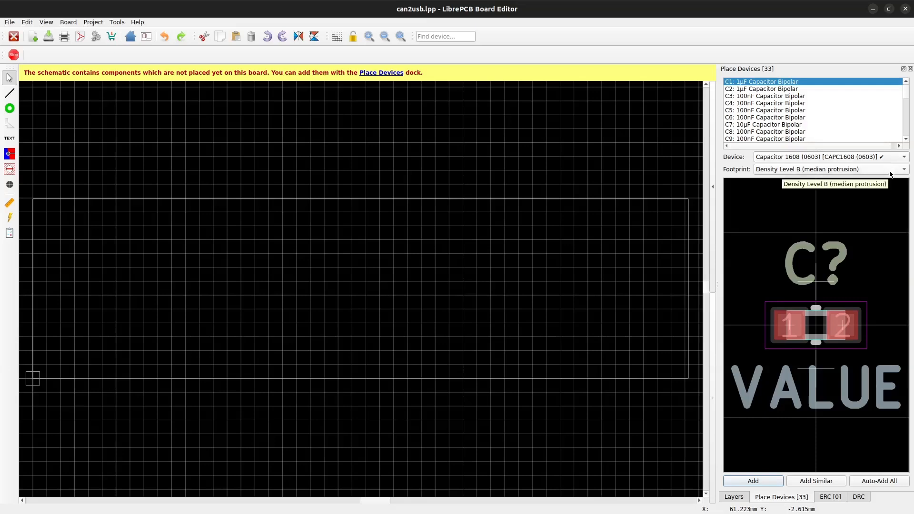
left_click(890, 171)
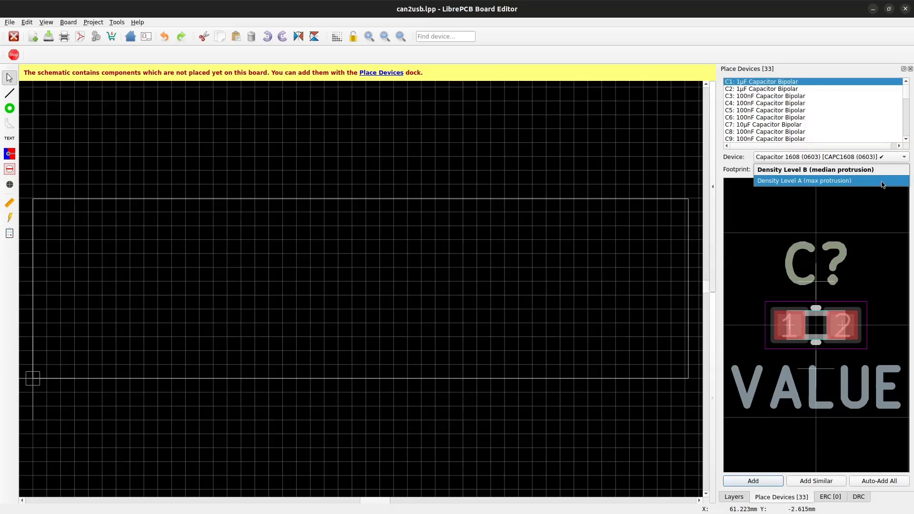
left_click(883, 183)
left_click(878, 168)
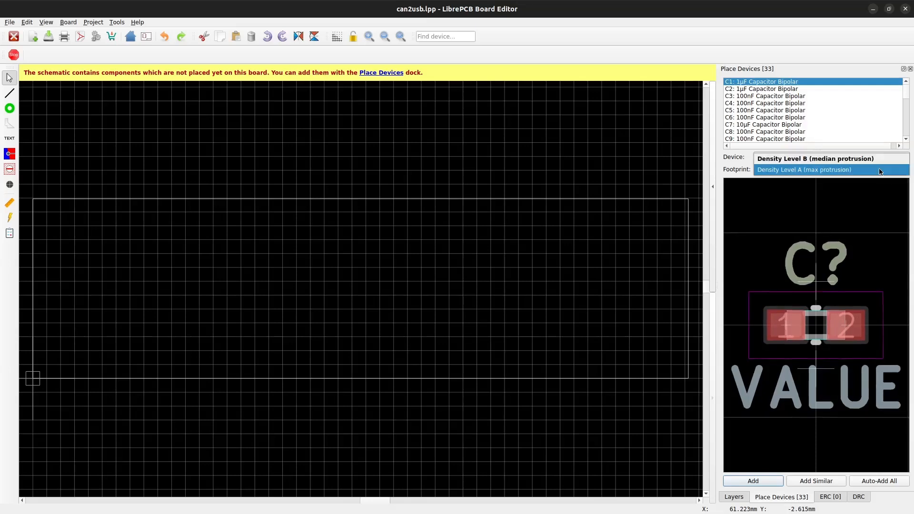
left_click(877, 161)
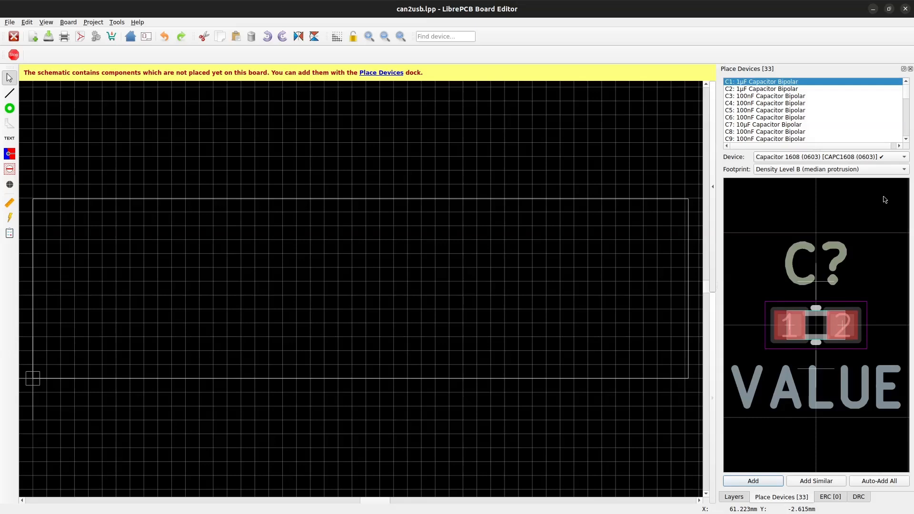
- Try adding all capacitors similar to C1 at once and undo the addition
left_click(840, 484)
scroll(447, 246, "down", 3)
middle_click_drag(445, 245, 306, 153)
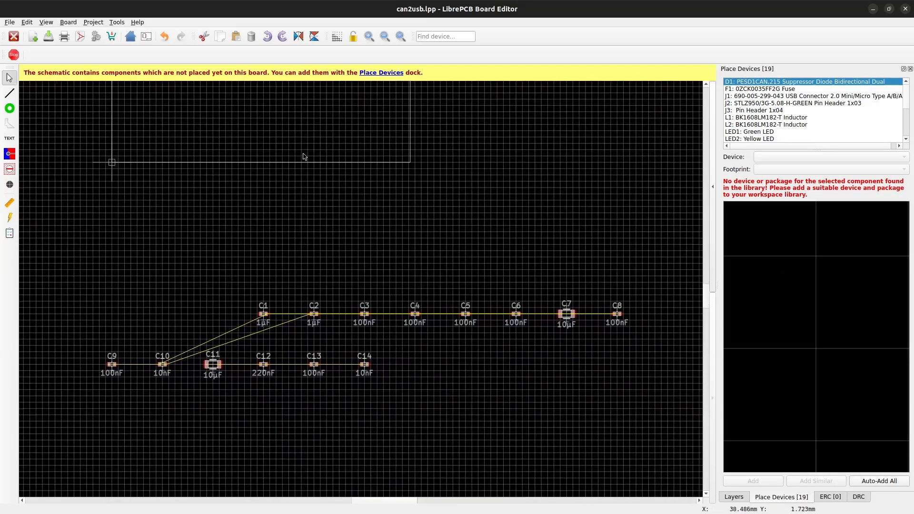
left_click(164, 37)
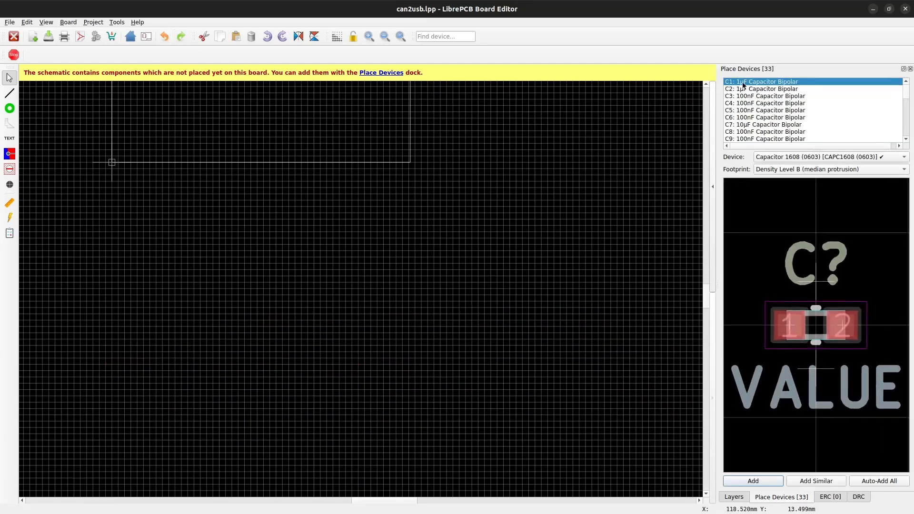
- Place capacitors C1 and C2 horizontally side by side inside the board outline's upper-left corner
left_click(756, 481)
scroll(262, 153, "up", 6)
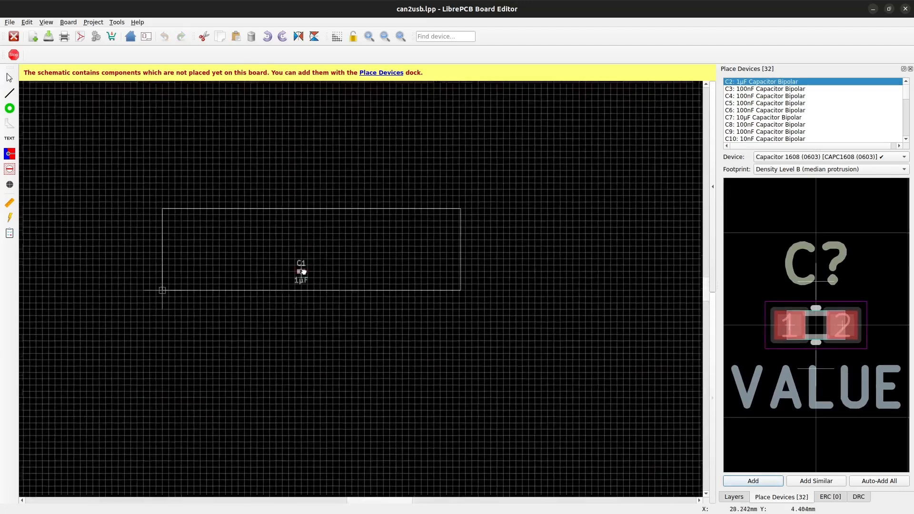
key("r")
key("r")
key("r")
key("r")
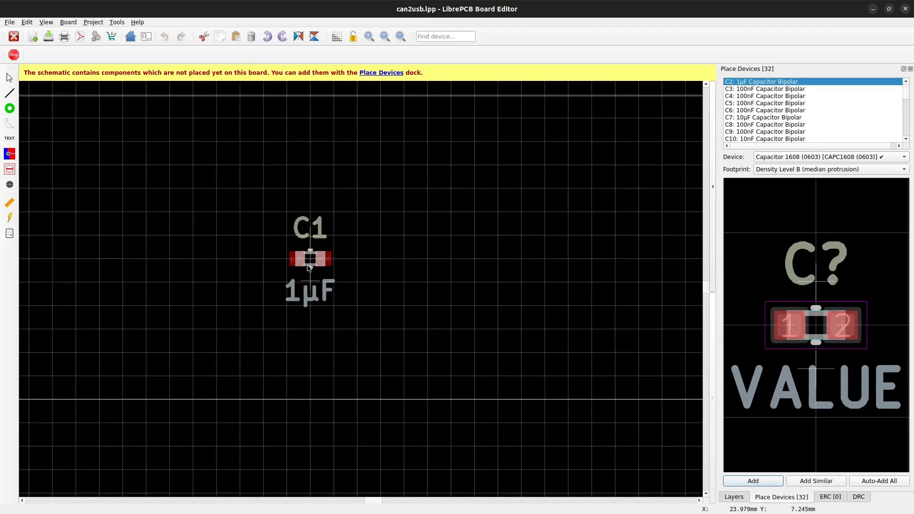
key("f")
key("f")
middle_click_drag(307, 266, 483, 304)
left_click(109, 189)
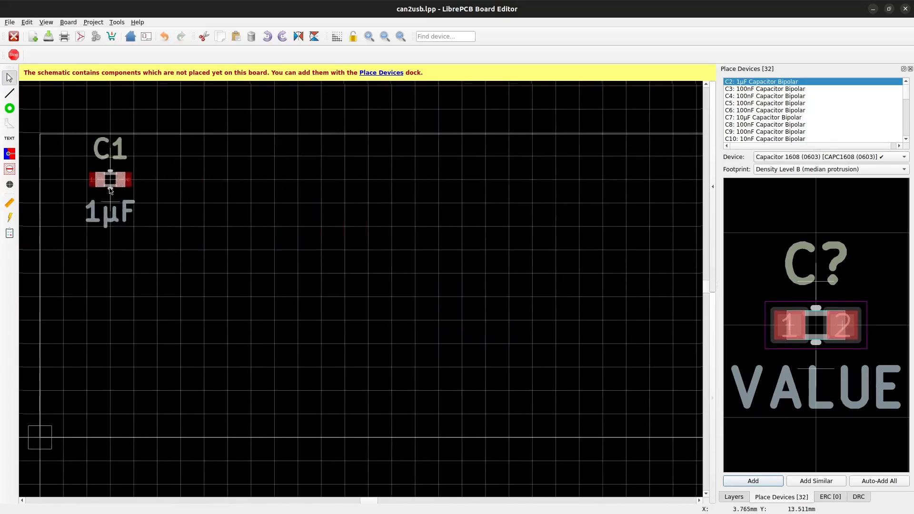
left_click(753, 481)
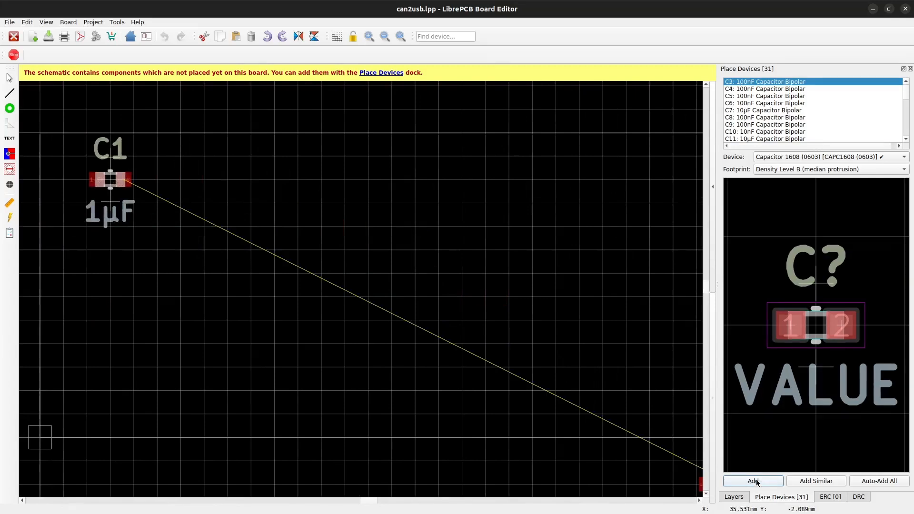
left_click(199, 186)
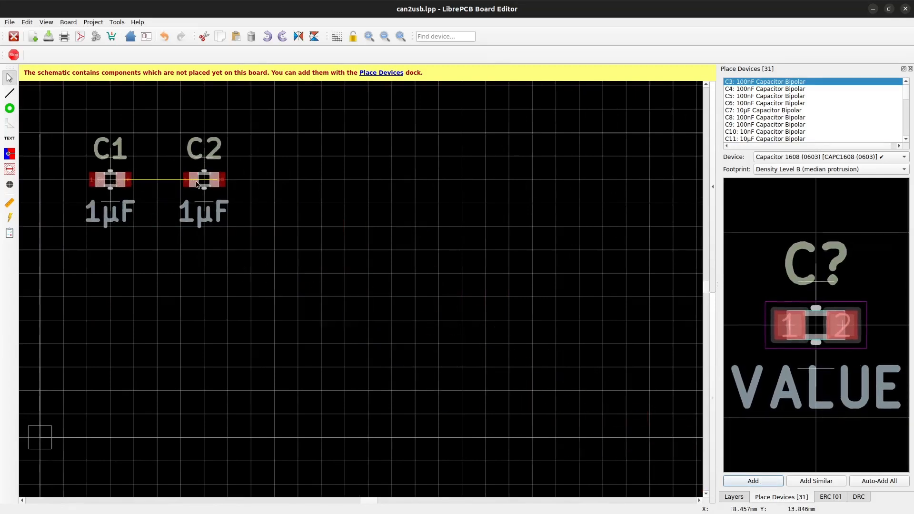
- Place capacitor C3 rotated to vertical below C1, reducing the grid interval to 0.318 mm
left_click(754, 480)
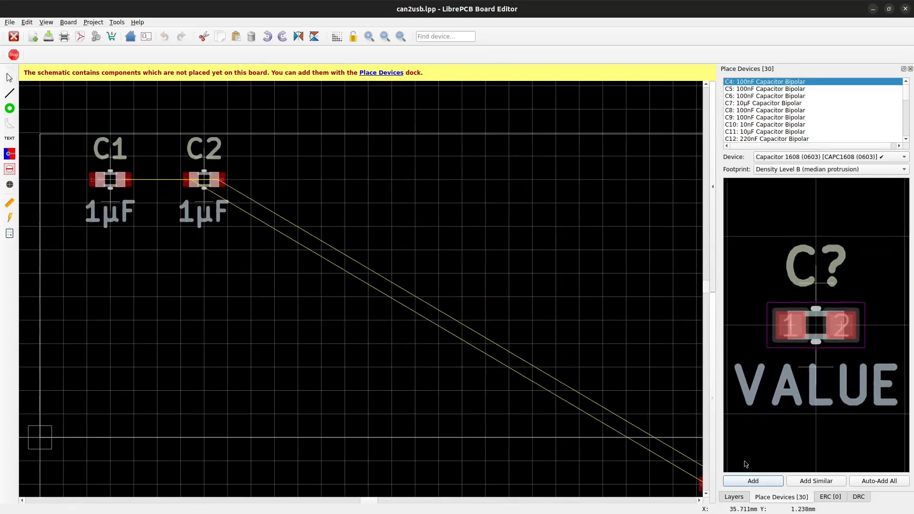
left_click(336, 37)
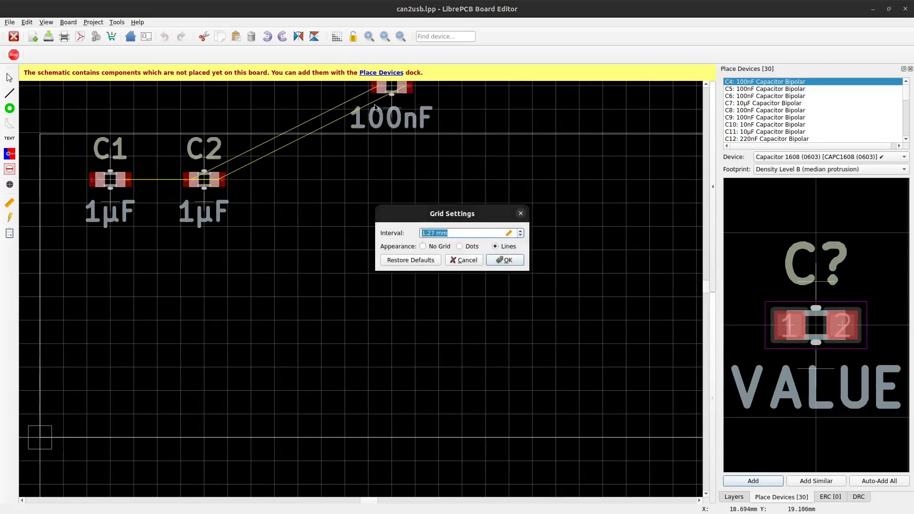
left_click(521, 238)
left_click(521, 238)
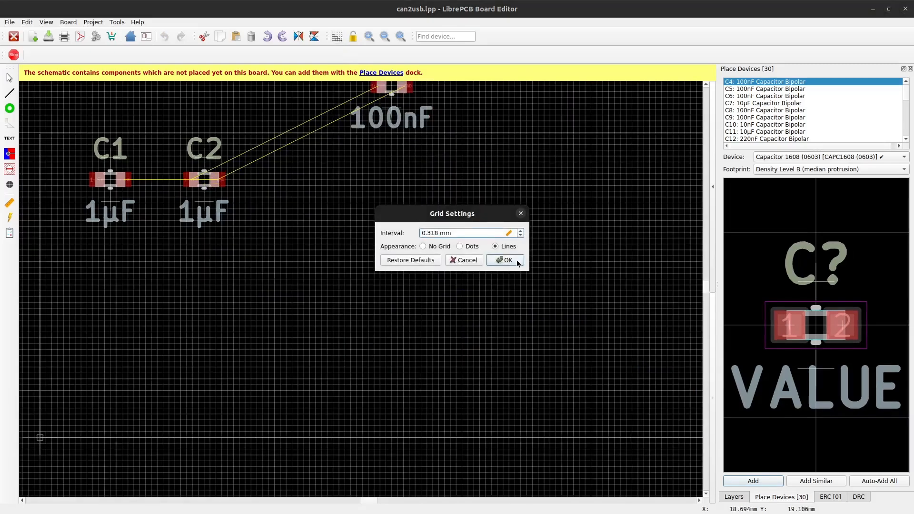
left_click(519, 261)
key("r")
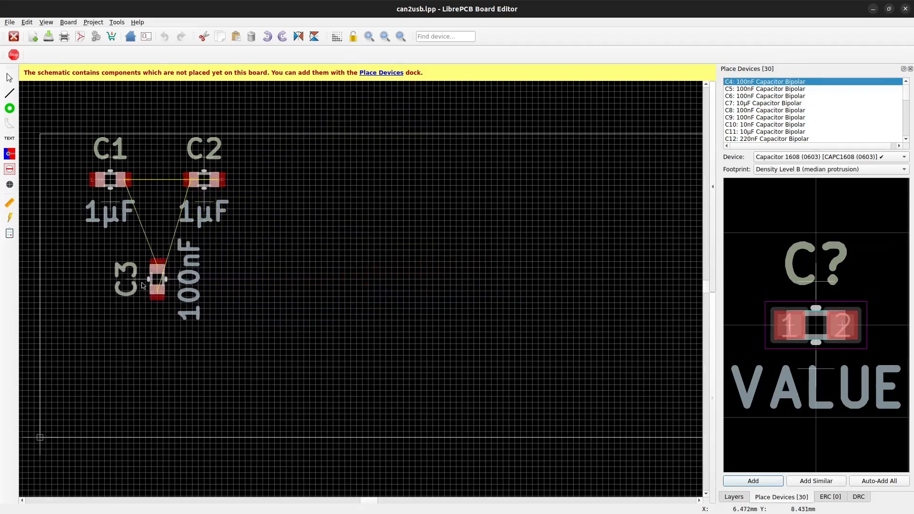
left_click(109, 289)
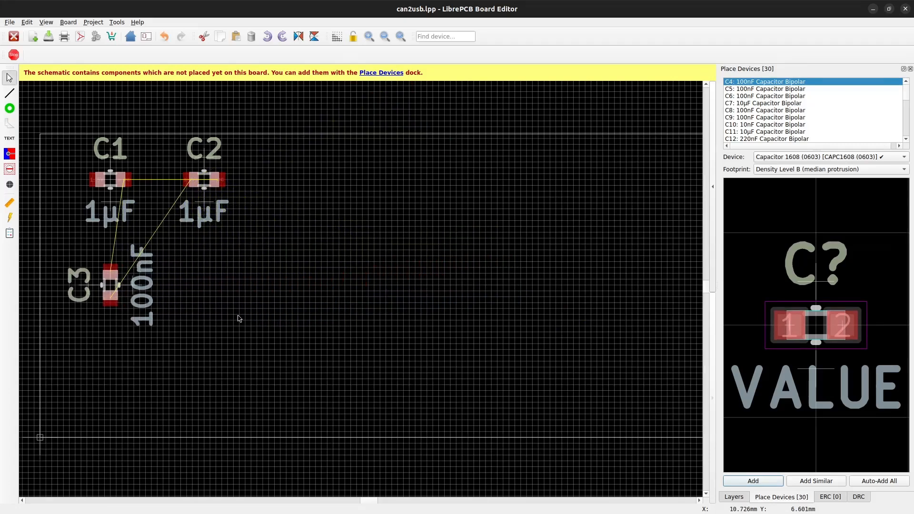
- Make the top and bottom package outline and courtyard layers visible
left_click(733, 498)
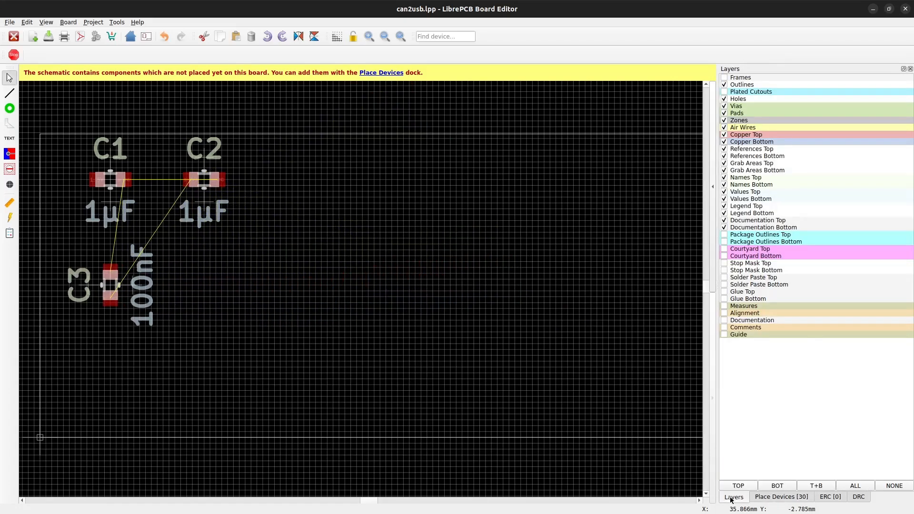
left_click(724, 234)
left_click(724, 241)
left_click(724, 256)
left_click(724, 249)
- Place capacitor C4 horizontally beside C2, leaving a small gap between their courtyards
left_click(760, 498)
left_click(753, 481)
scroll(290, 184, "up", 3)
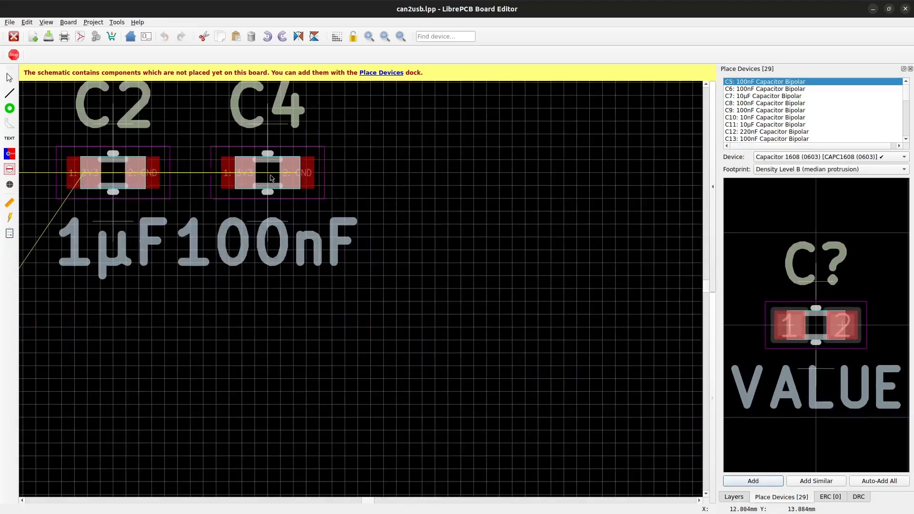
left_click(251, 172)
scroll(171, 146, "up", 4)
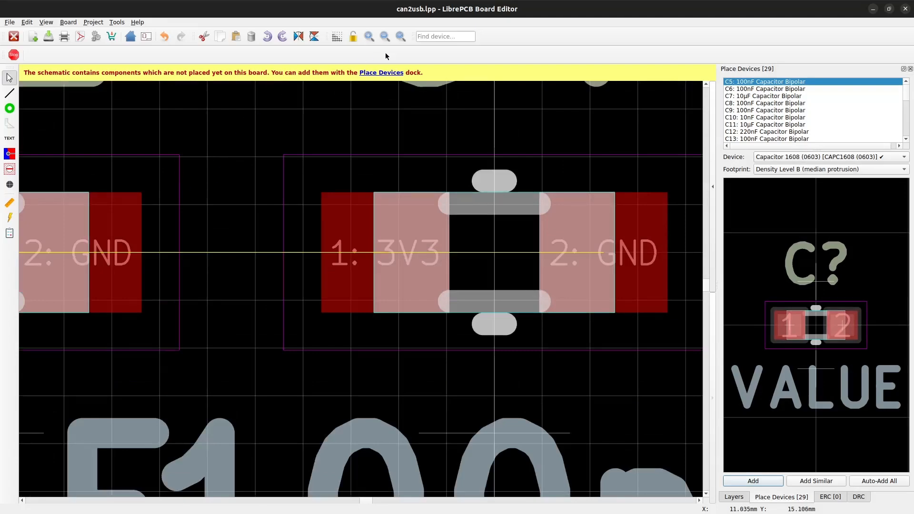
- Place capacitors C5 and C6 horizontally in a column directly below C4
left_click(399, 39)
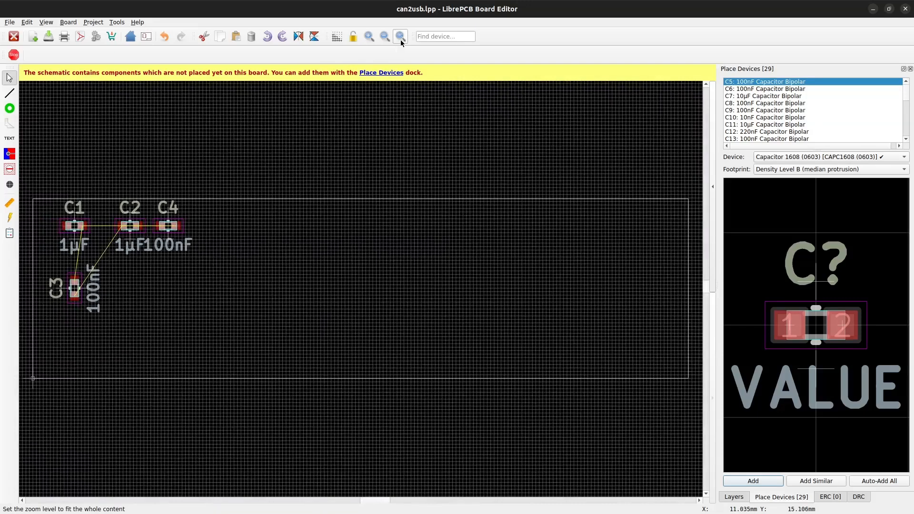
left_click(774, 481)
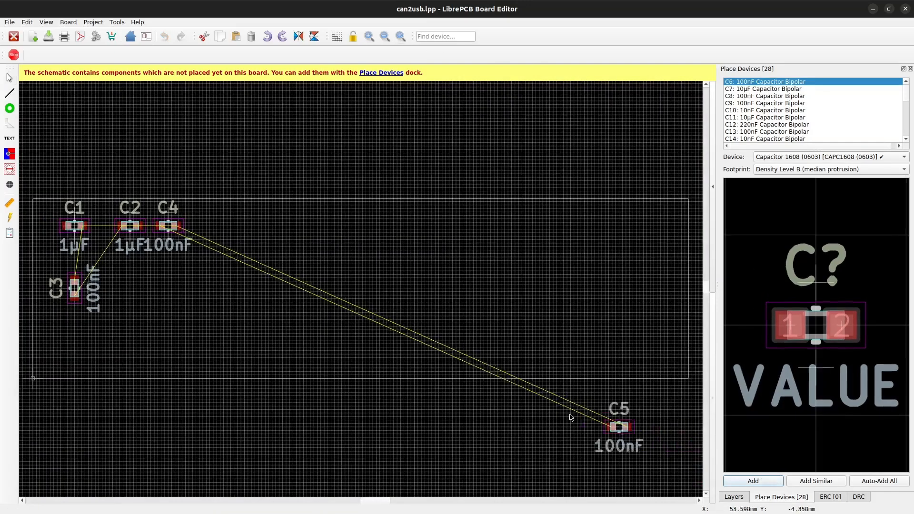
scroll(149, 284, "up", 4)
left_click(218, 286)
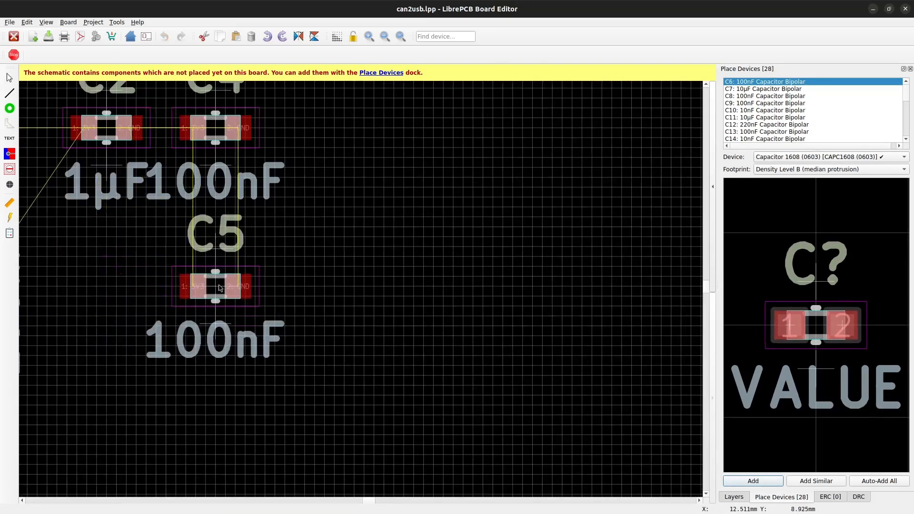
left_click(745, 482)
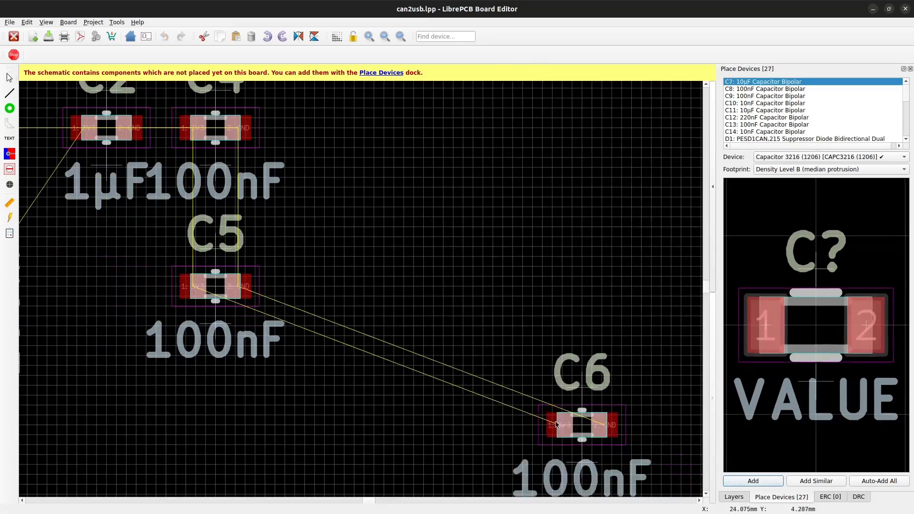
middle_click_drag(535, 335, 575, 294)
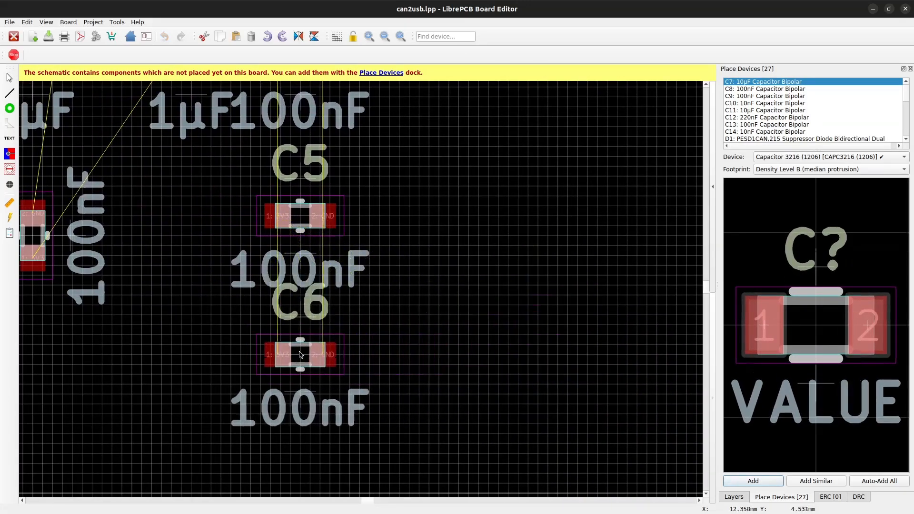
left_click(301, 365)
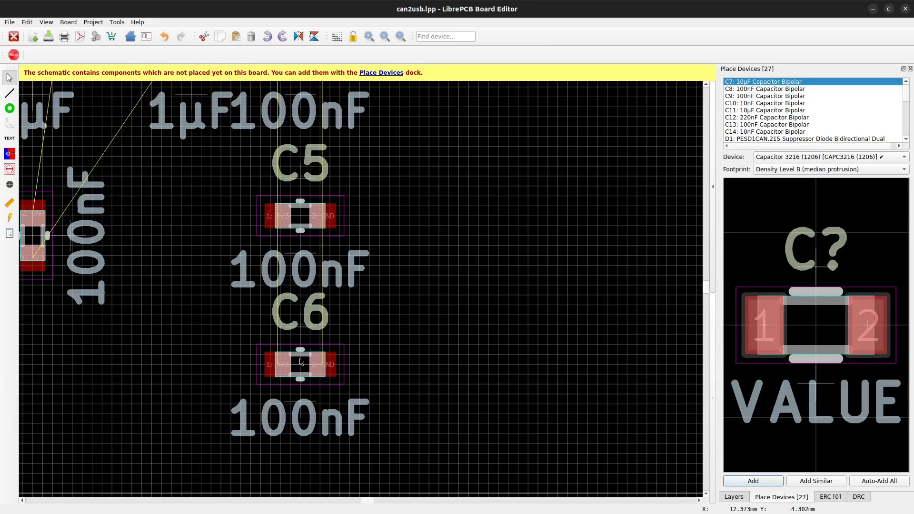
- Add all remaining devices that have a library package automatically below the board outline
scroll(212, 370, "down", 2)
scroll(304, 343, "down", 3)
middle_click_drag(328, 351, 294, 296)
left_click(878, 481)
scroll(309, 313, "down", 2)
scroll(309, 313, "down", 1)
middle_click_drag(347, 377, 329, 314)
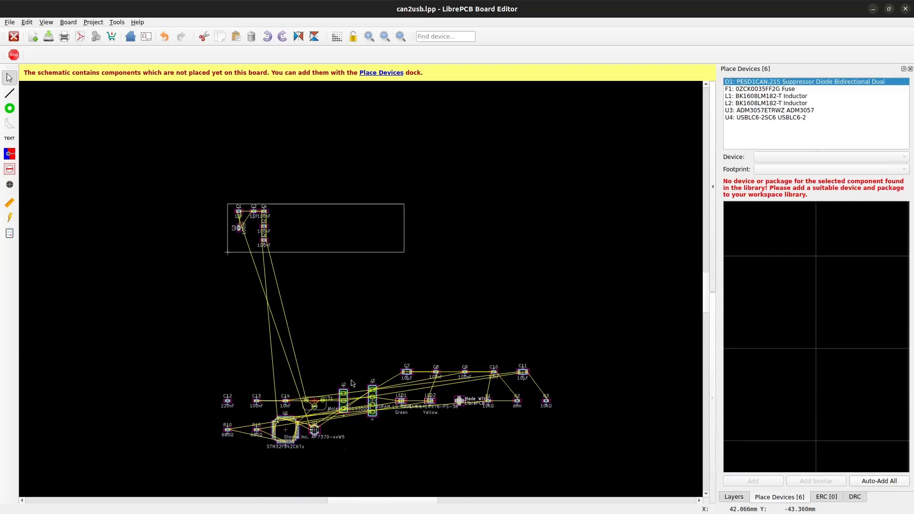
- Change the device of capacitor C14 to Capacitor 3225 (1210)
left_click(285, 432)
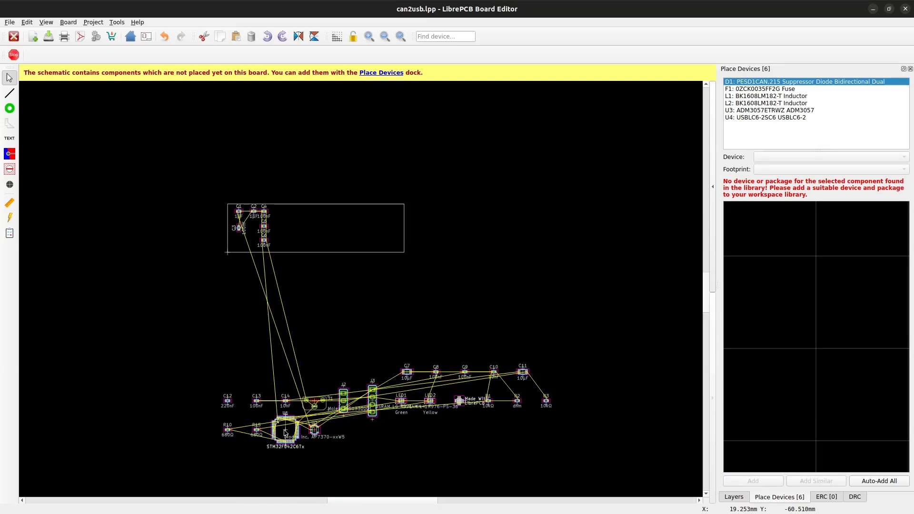
scroll(285, 432, "up", 5)
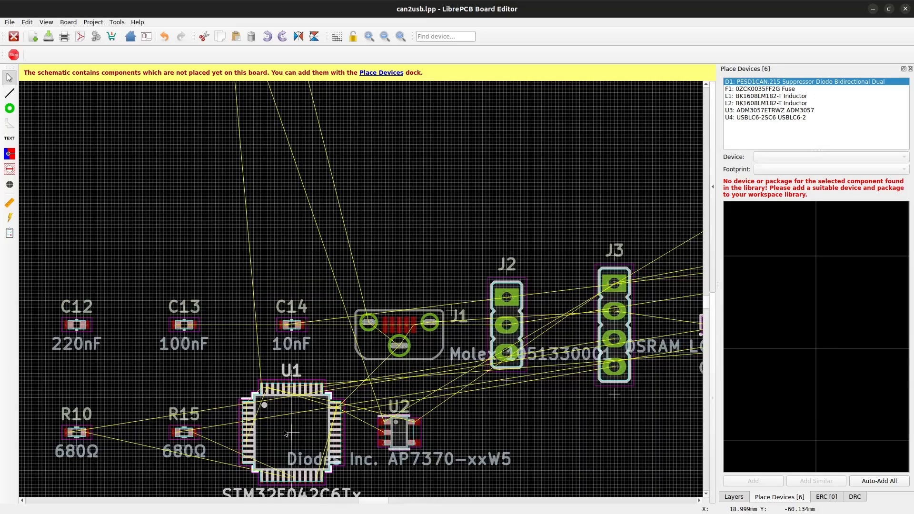
left_click(293, 326)
right_click(292, 328)
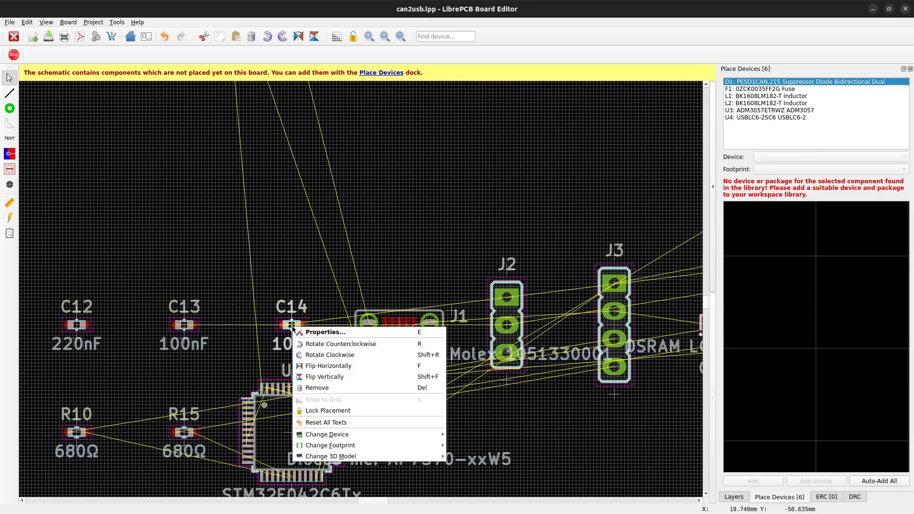
mouse_move(399, 437)
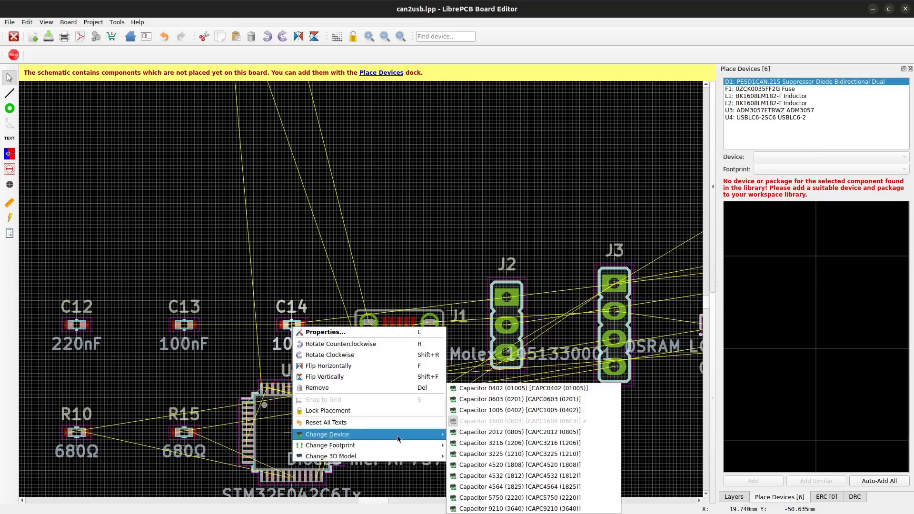
left_click(523, 457)
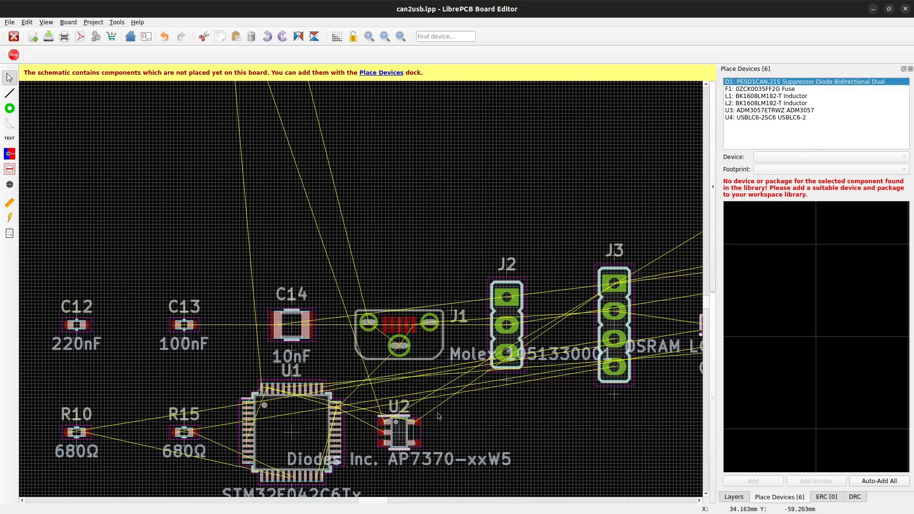
- Change C14's footprint to Density Level A (max protrusion)
right_click(292, 326)
mouse_move(359, 447)
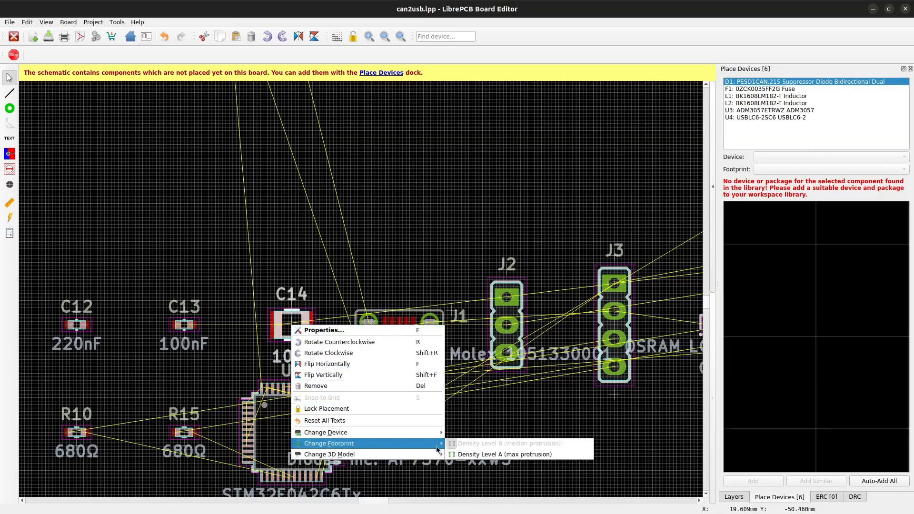
left_click(477, 457)
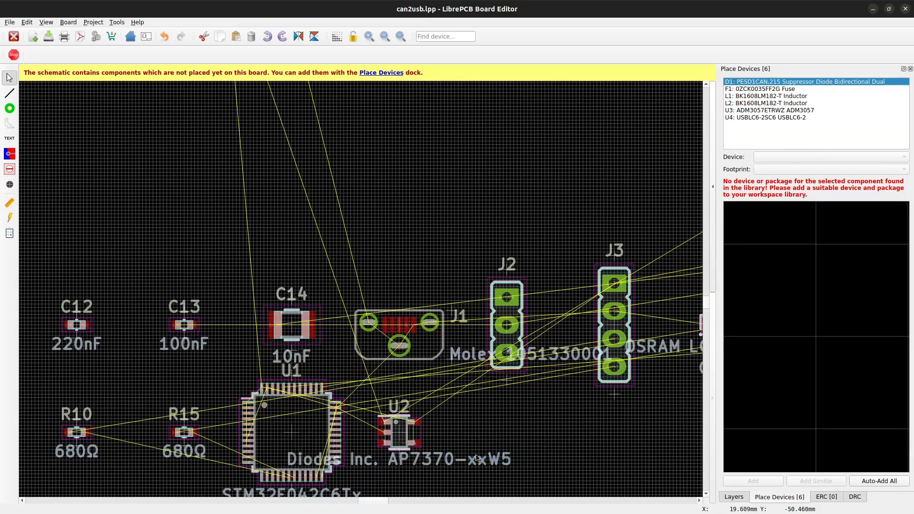
- Lock the placement of capacitor C3 and try to move it on the board
scroll(364, 433, "down", 5)
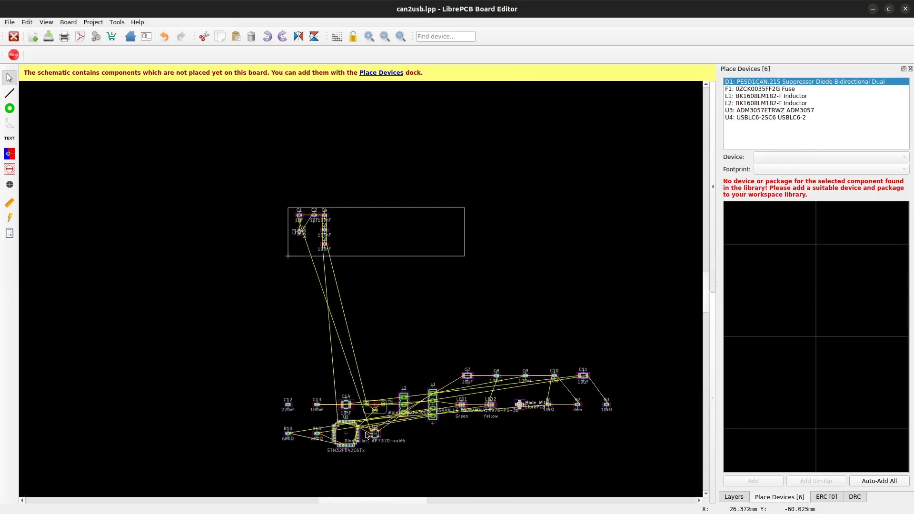
scroll(306, 231, "up", 7)
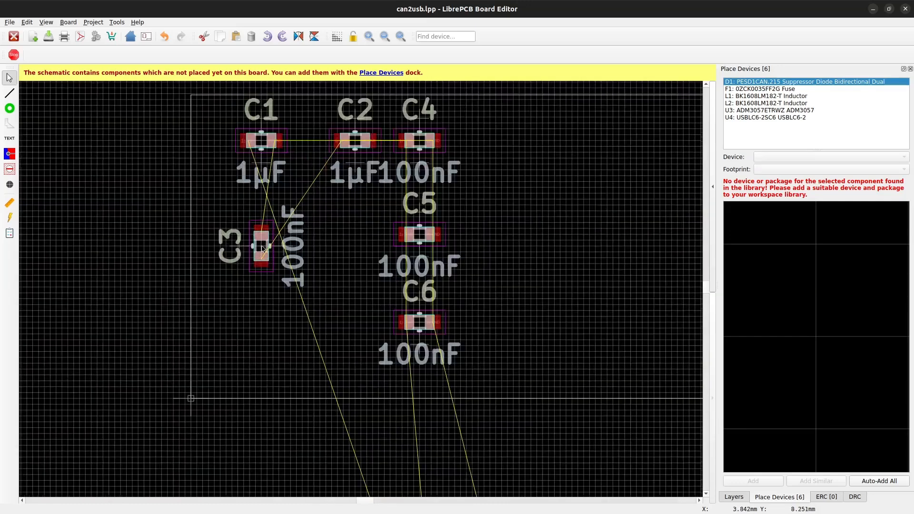
right_click(262, 249)
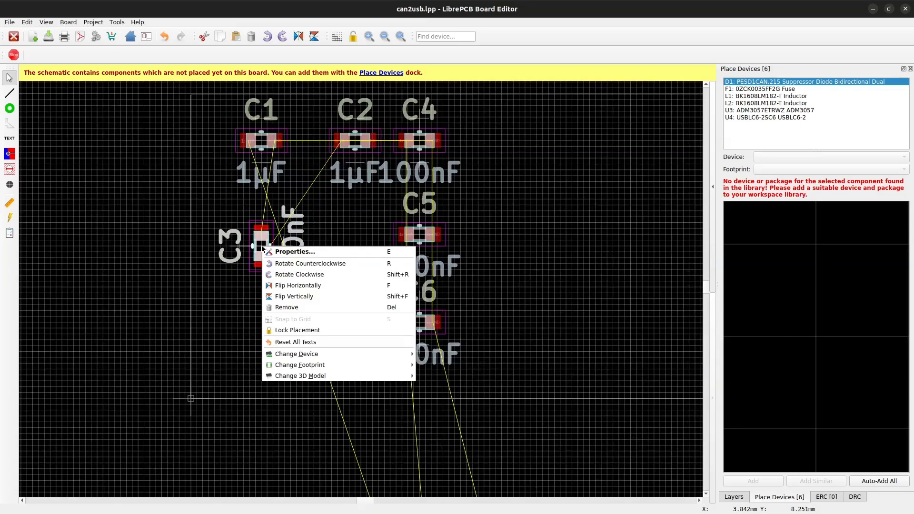
left_click(304, 330)
left_click_drag(479, 145, 163, 349)
left_click_drag(261, 247, 294, 244)
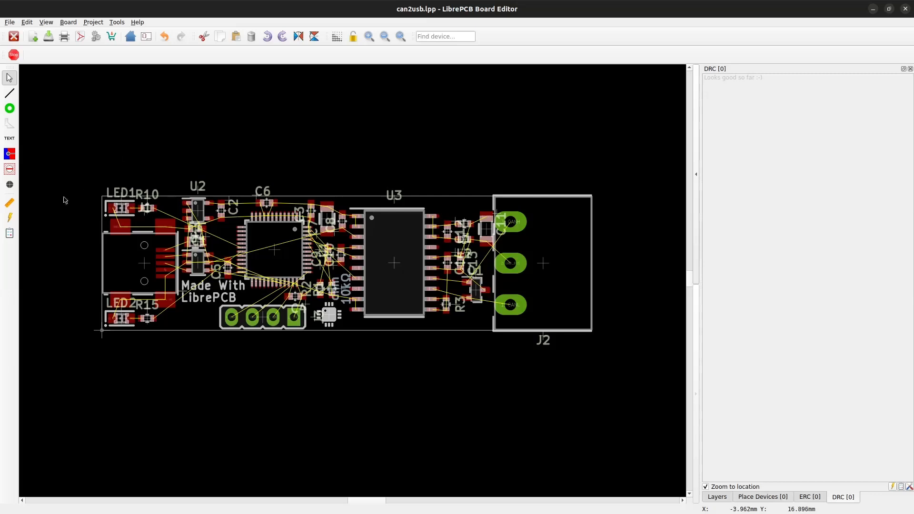
- Run the design rule check, locate the Top Copper clearance error between J2 and C11, and move C11 away from J2's pad
left_click(11, 236)
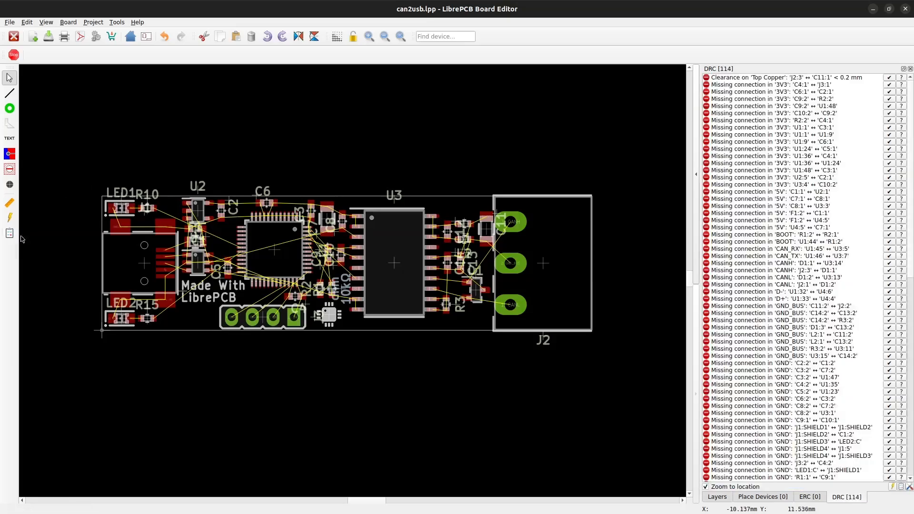
left_click(736, 79)
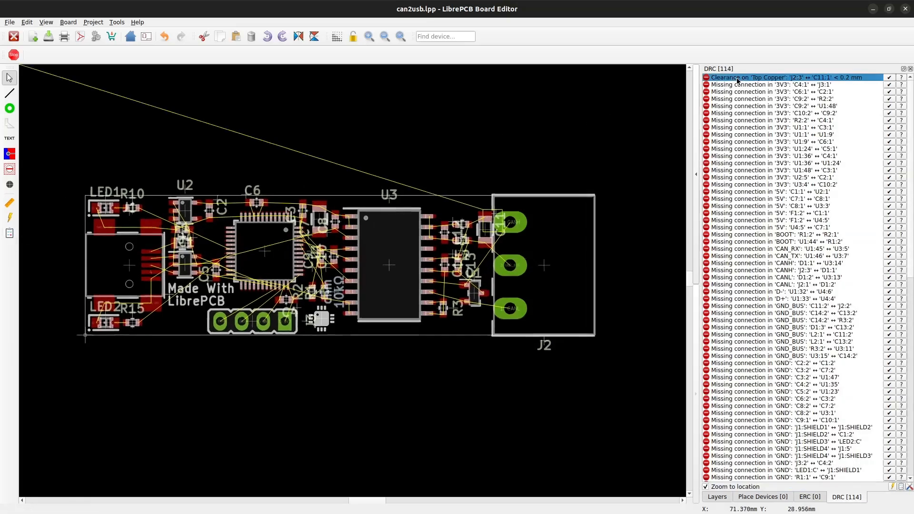
scroll(332, 178, "down", 3)
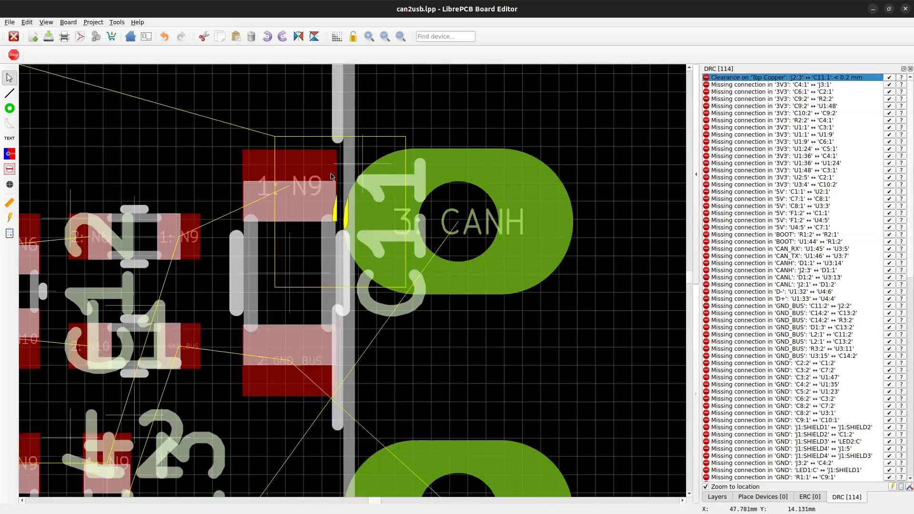
left_click_drag(278, 275, 253, 276)
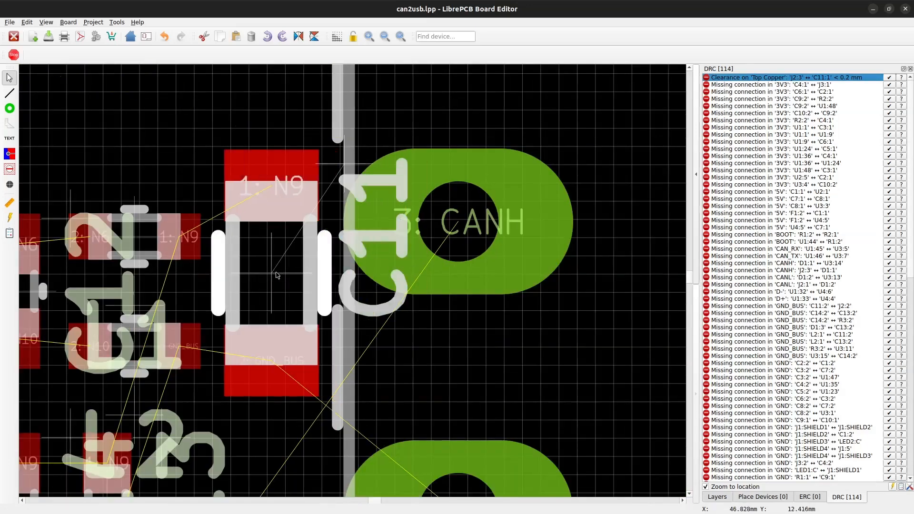
- Rerun the design rule check and locate the missing 3V3 connection between C4 and J3
left_click(9, 235)
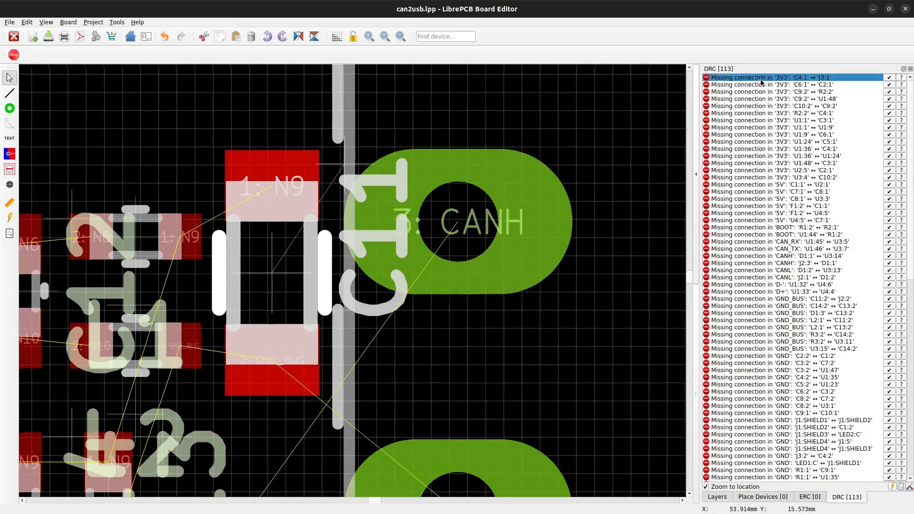
left_click(760, 78)
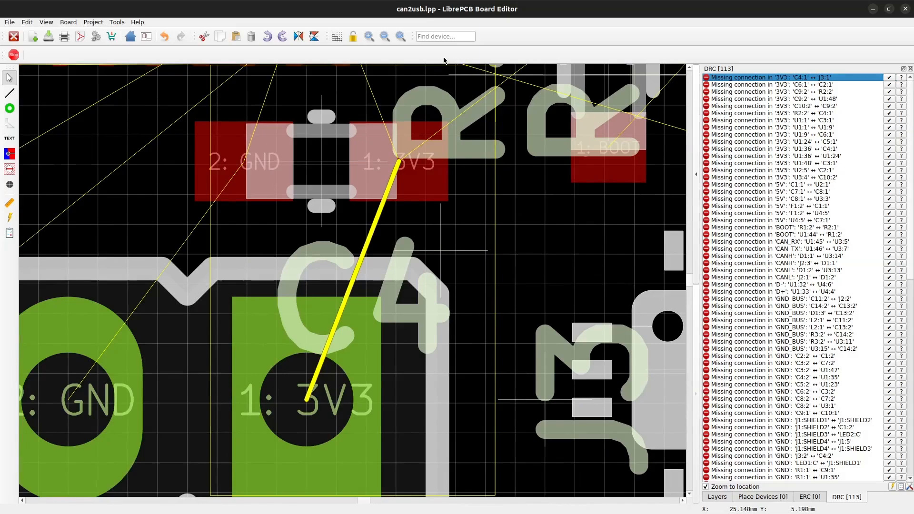
left_click(400, 37)
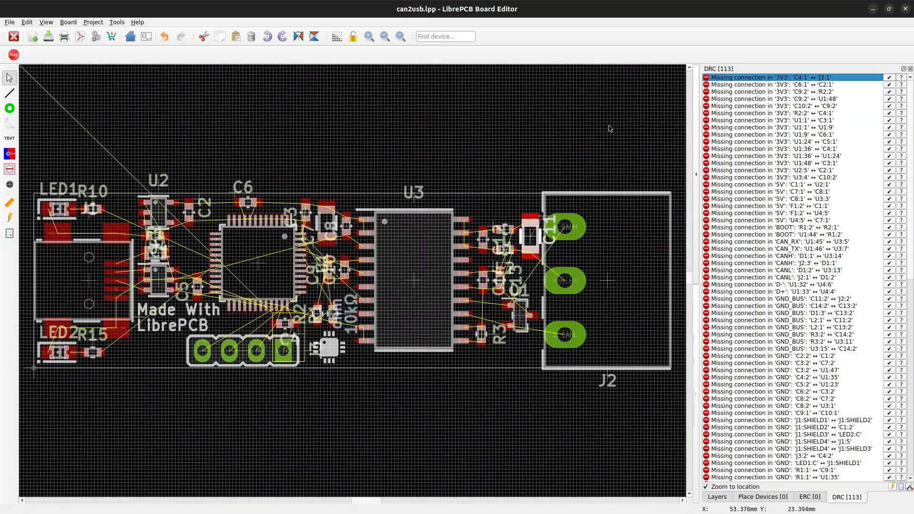
- Show the 3D view beside the board and examine the assembled board and the name texts around R1 and R2
left_click(696, 175)
scroll(572, 268, "up", 4)
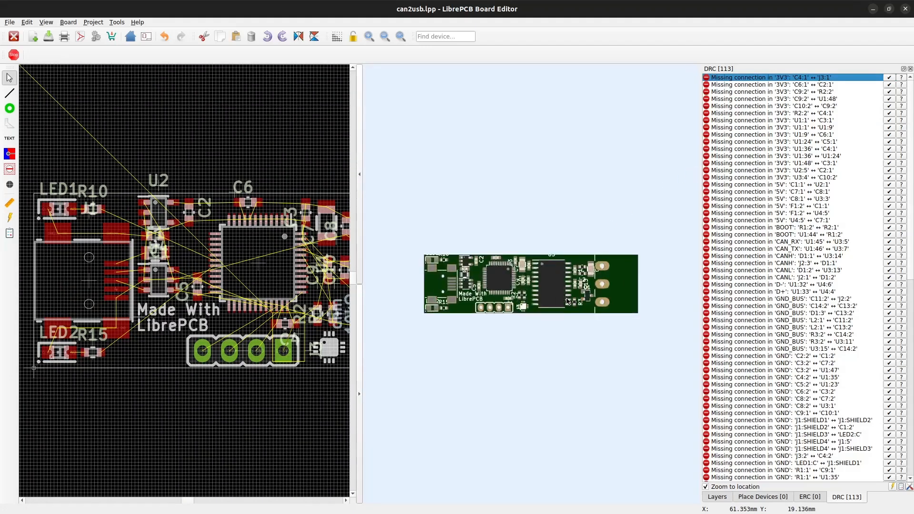
left_click_drag(559, 321, 552, 255)
left_click_drag(509, 290, 563, 298)
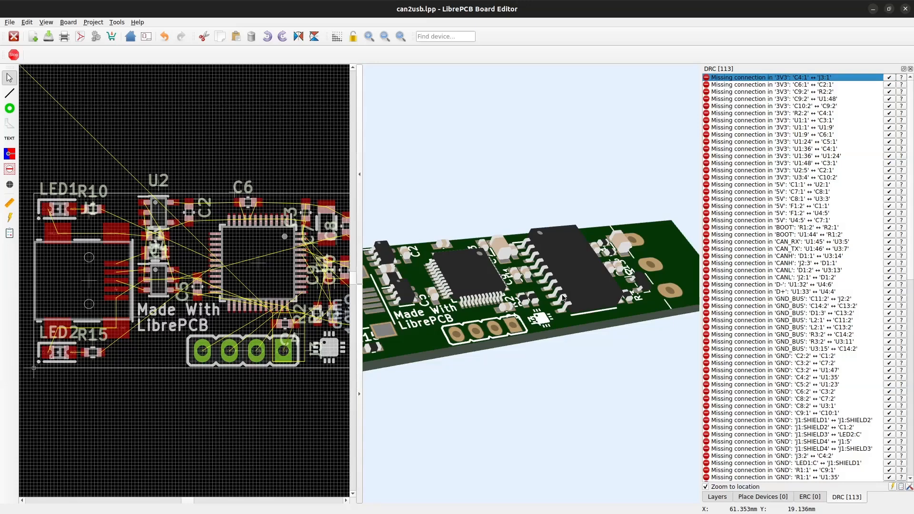
scroll(563, 298, "up", 10)
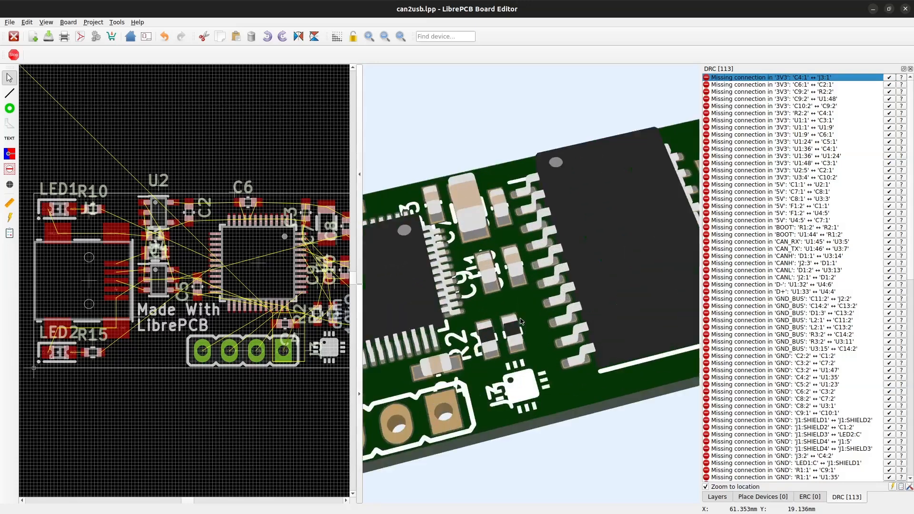
scroll(514, 330, "down", 4)
scroll(574, 254, "up", 4)
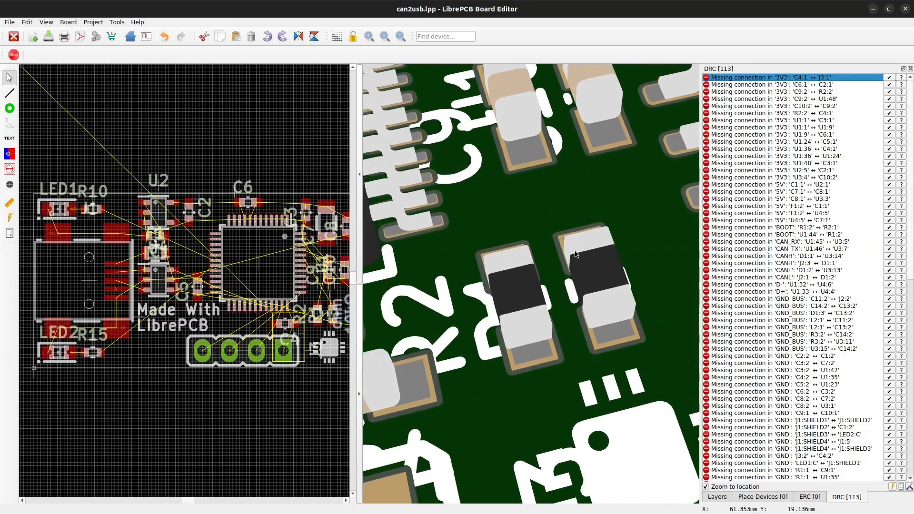
scroll(194, 288, "up", 3)
- Move R2's name text further out from R2 and R1's name text to the outer side of R1, clear of both resistors
scroll(219, 311, "up", 5)
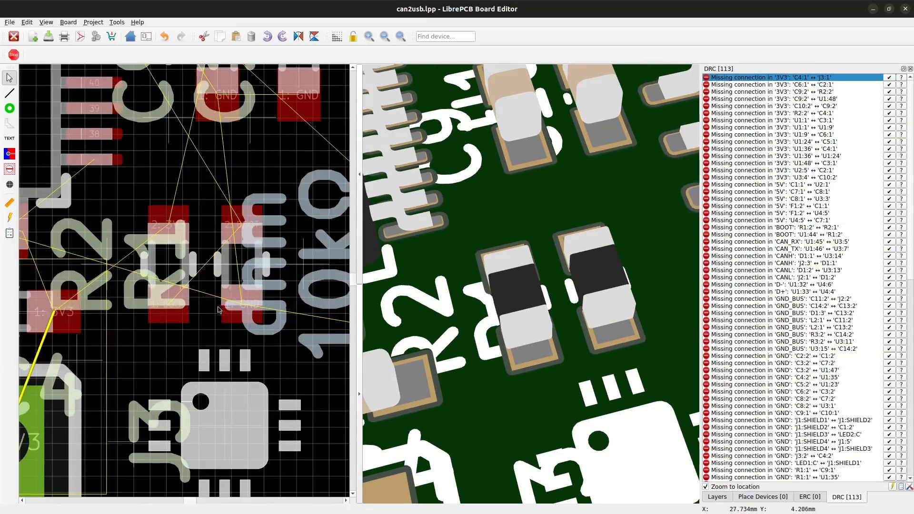
left_click_drag(114, 263, 142, 260)
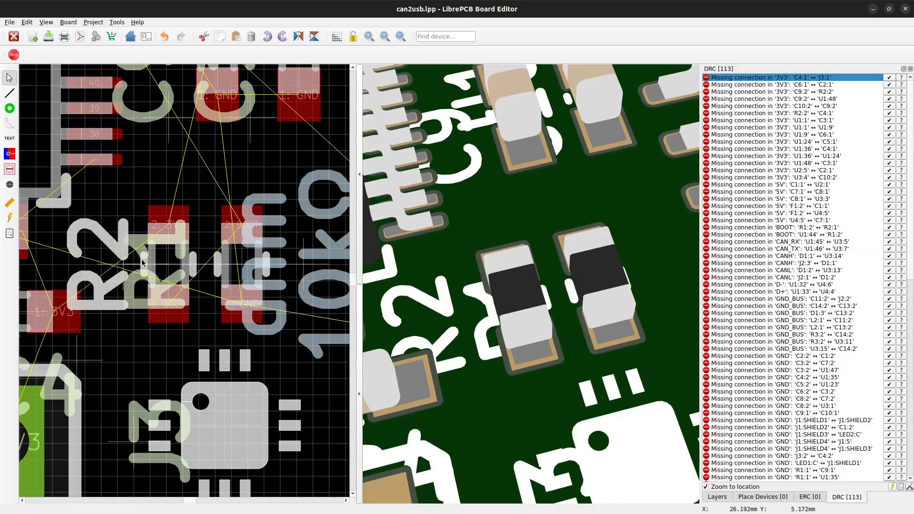
left_click(159, 267)
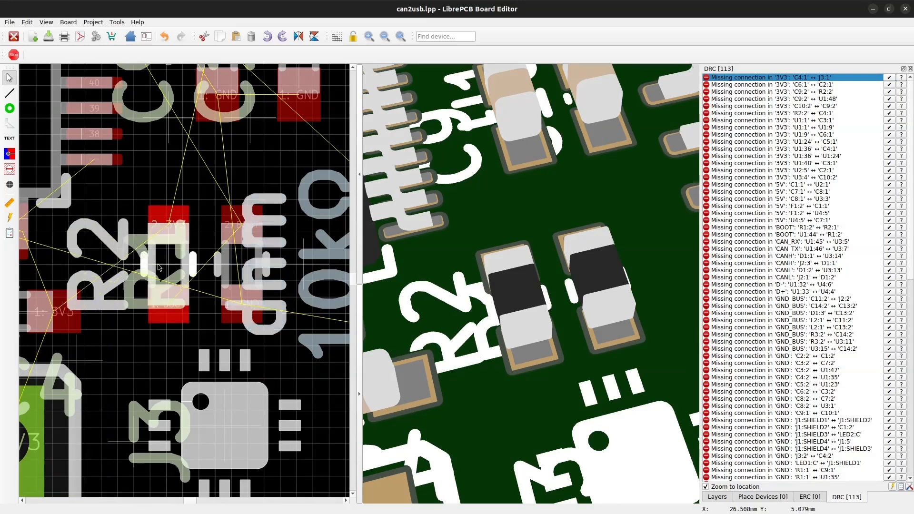
left_click_drag(140, 270, 290, 272)
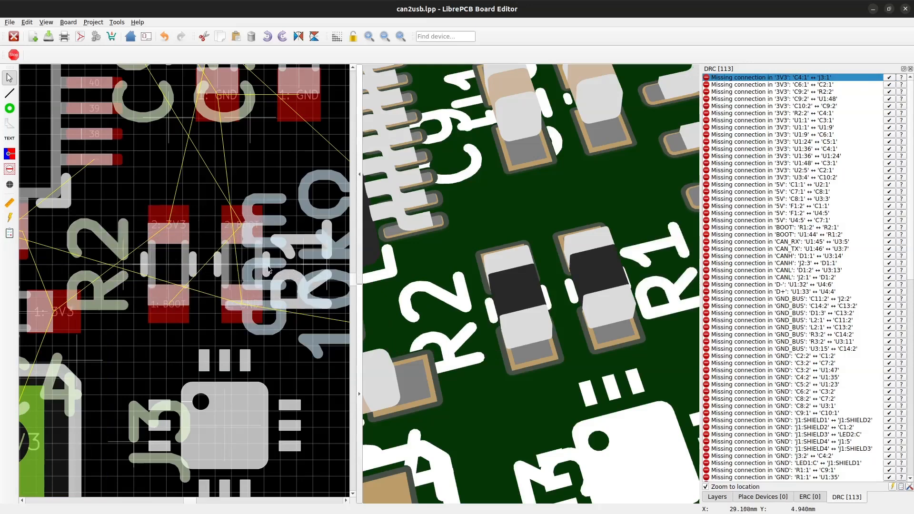
- Shift R2's name text closer to the resistor and remove it from the board
left_click_drag(138, 263, 132, 222)
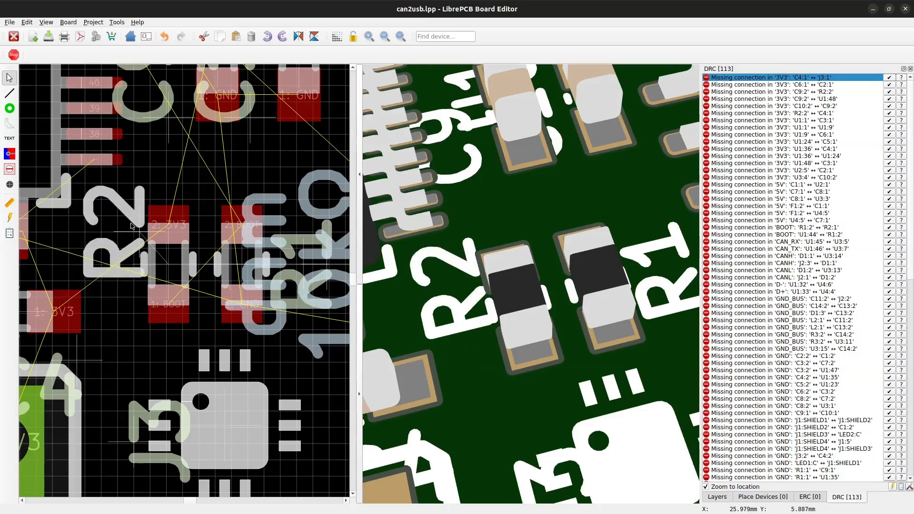
right_click(132, 225)
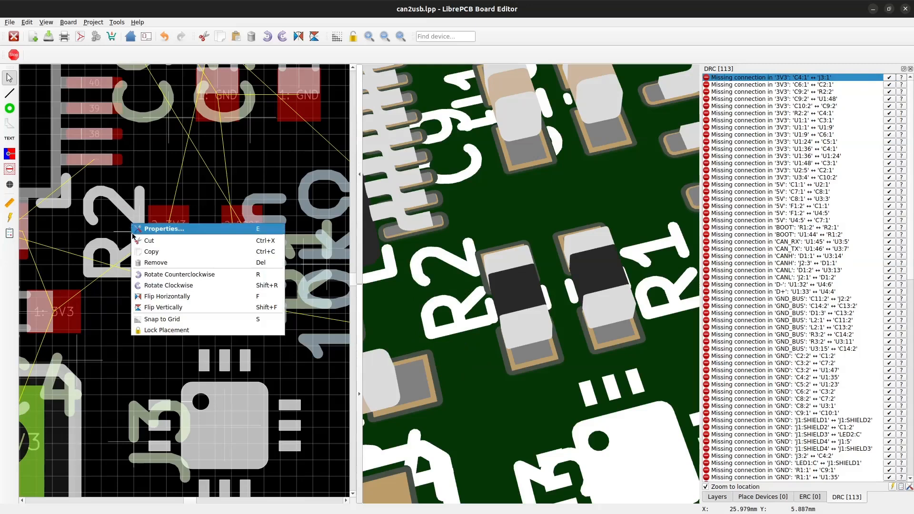
left_click(148, 264)
- Reset all texts of resistor R2 and delete its value text
left_click(168, 264)
right_click(167, 263)
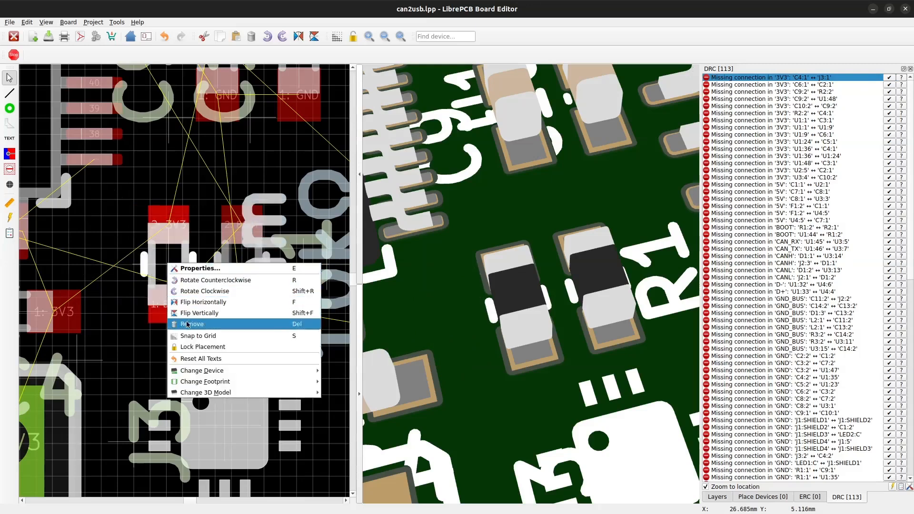
left_click(195, 359)
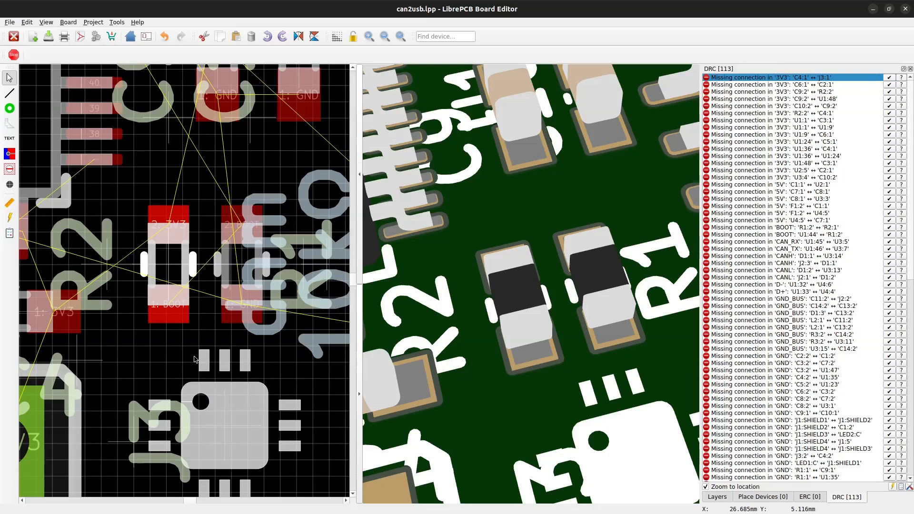
left_click(267, 200)
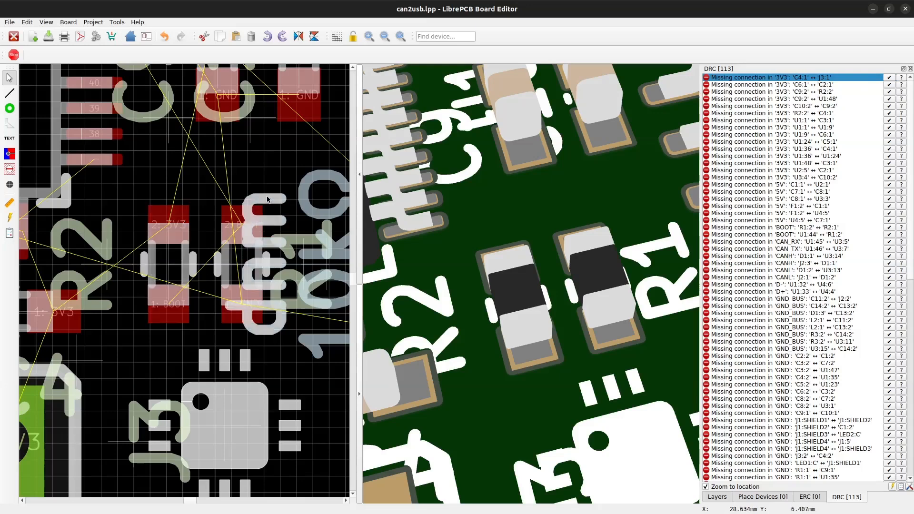
key("Delete")
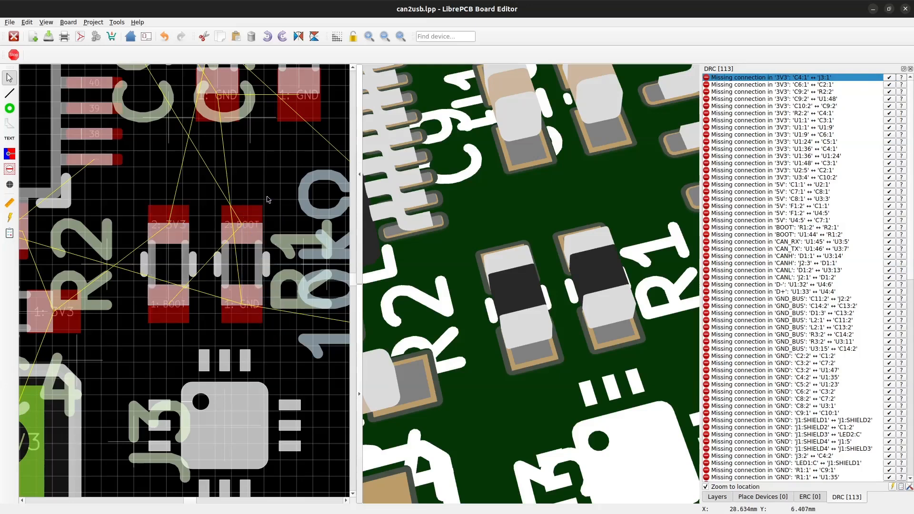
- Change R1's 10kΩ value text to a silkscreen layer shown in the 3D view and move the text up beside R1
left_click(308, 196)
double_click(309, 196)
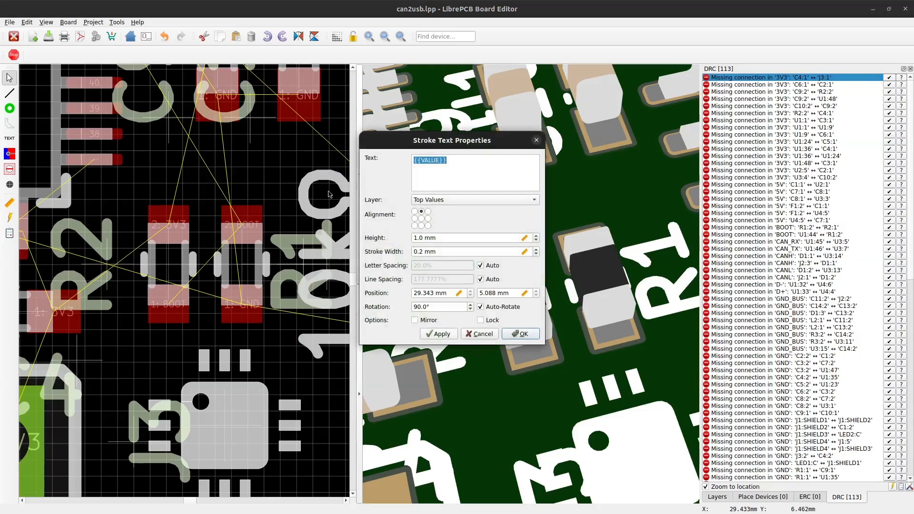
left_click(436, 204)
left_click(437, 198)
left_click(522, 335)
middle_click_drag(594, 333, 453, 324)
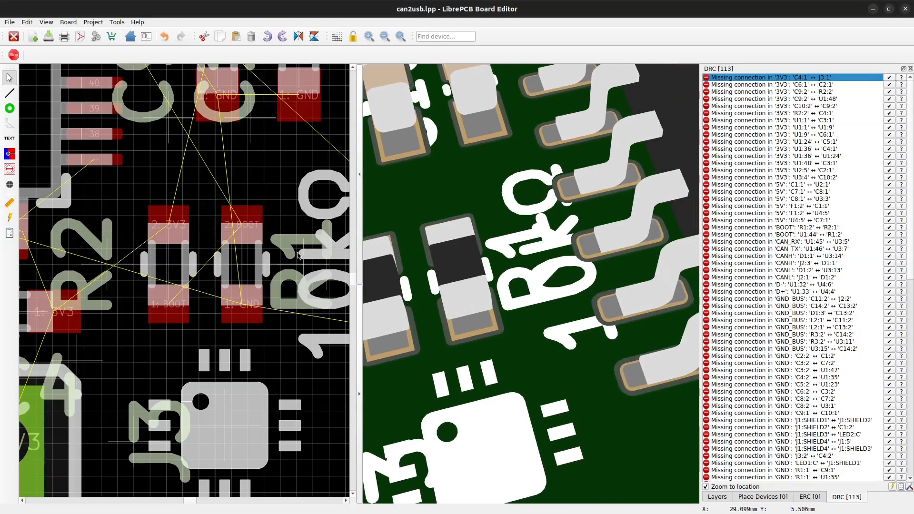
left_click_drag(316, 248, 269, 196)
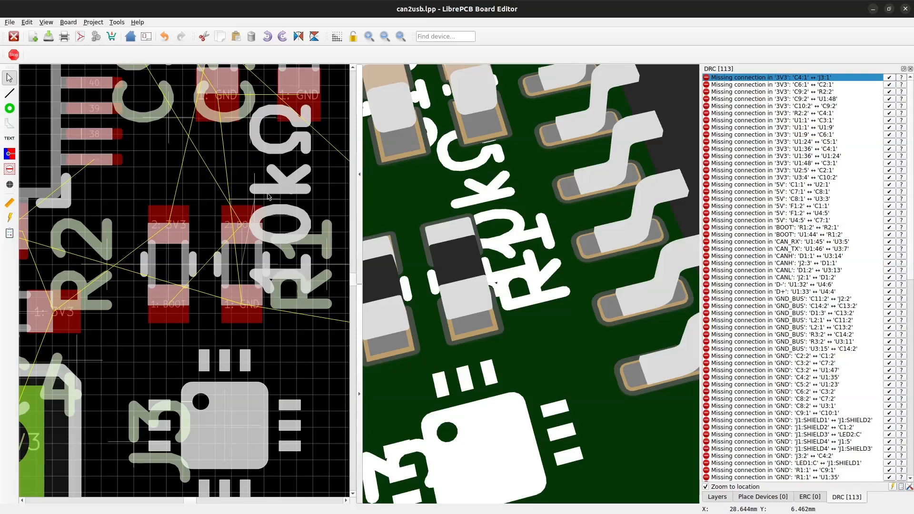
- Update the project library of can2usb to the latest workspace versions, saving the unsaved project changes
left_click(98, 23)
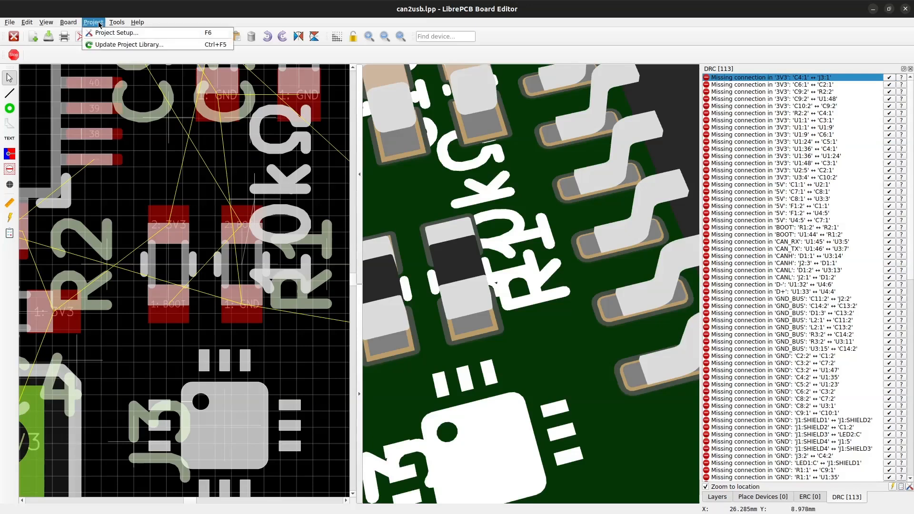
left_click(167, 45)
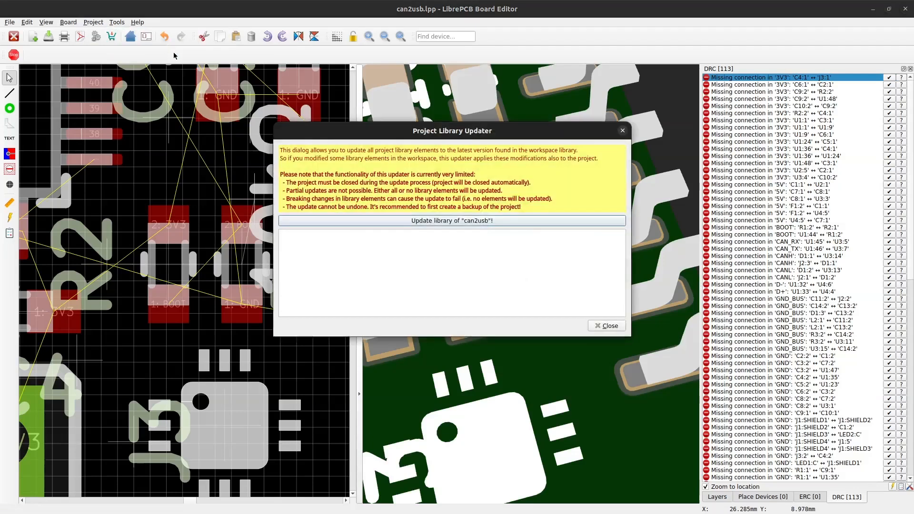
left_click(338, 220)
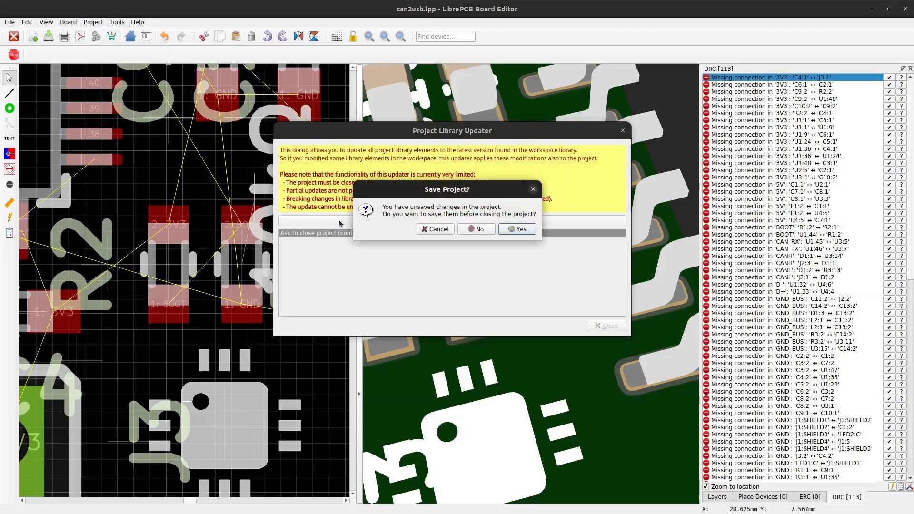
left_click(511, 229)
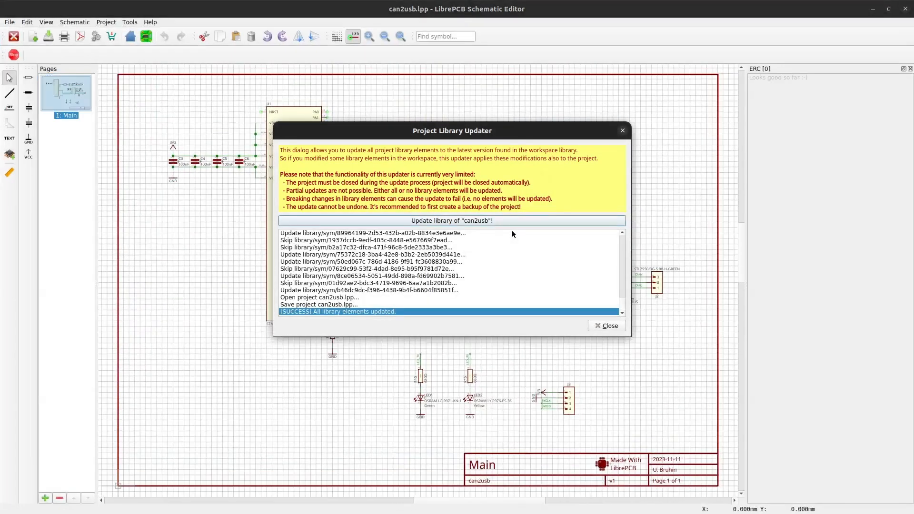
left_click(605, 326)
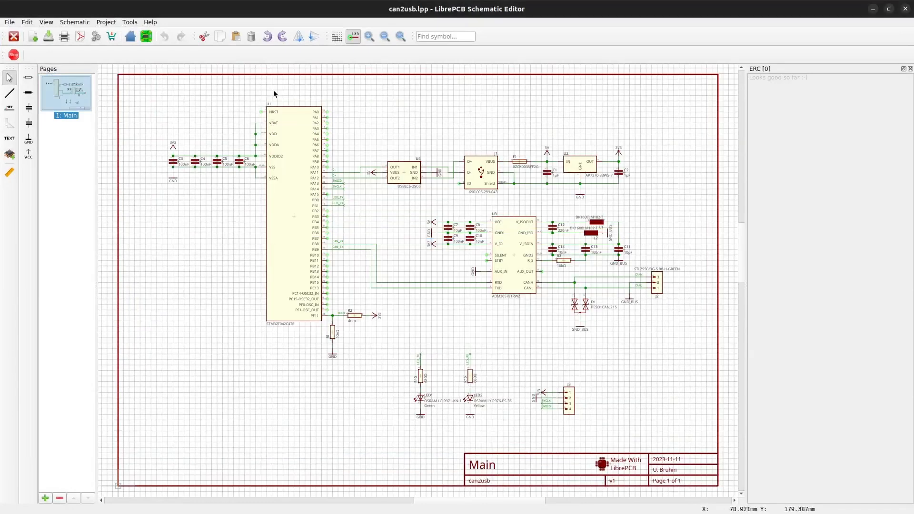
- Switch to the board editor and route a 0.5 mm top-copper GND trace from U3's pad 9 to R1's pad 1 with 45° bends
left_click(150, 37)
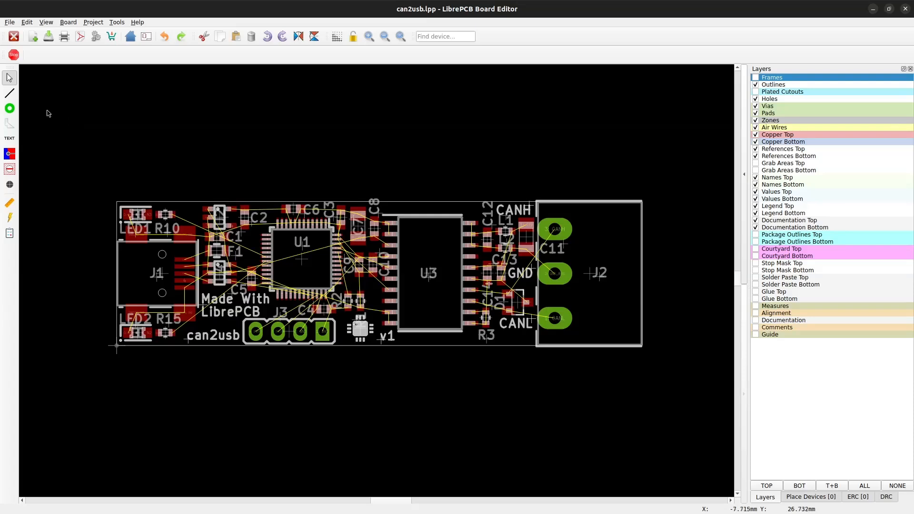
left_click(10, 93)
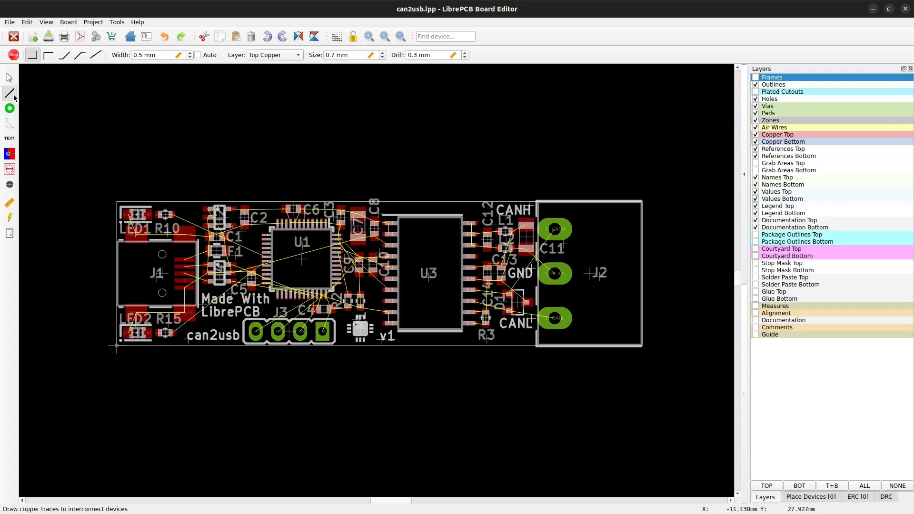
left_click(273, 56)
left_click(272, 56)
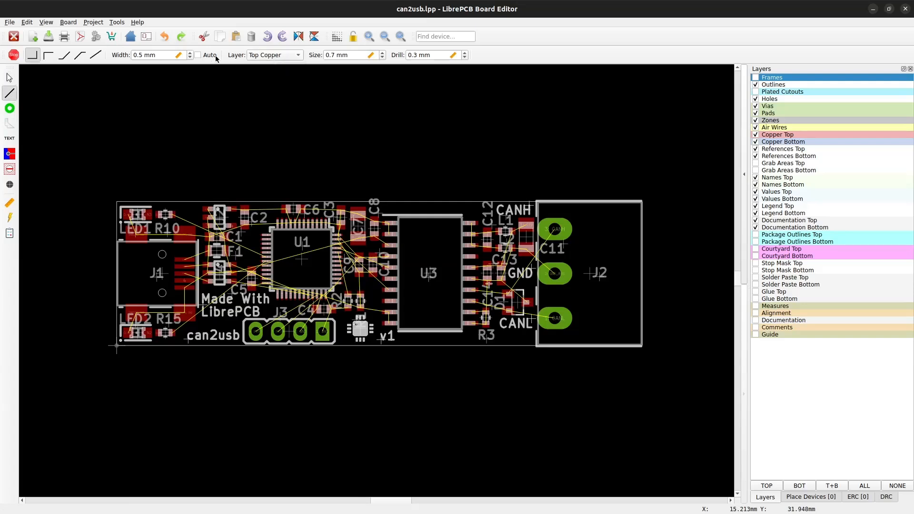
left_click(168, 54)
scroll(371, 302, "up", 6)
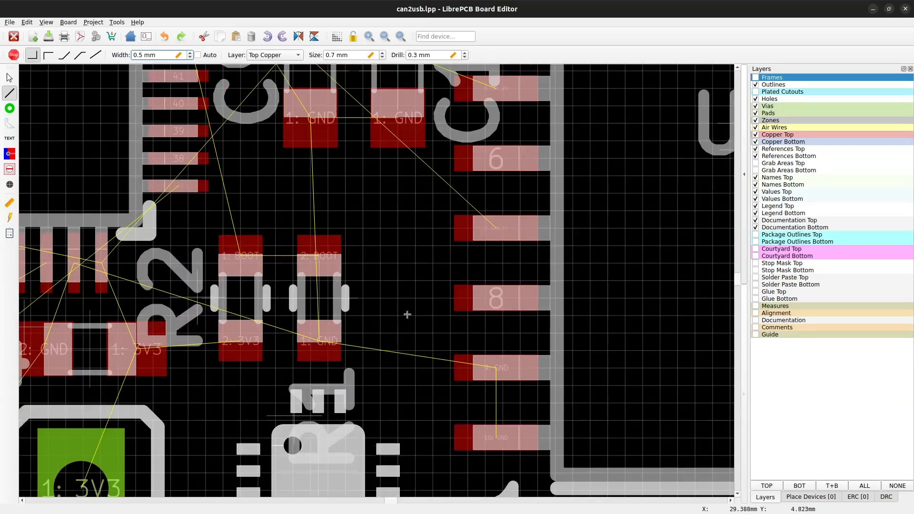
left_click(490, 368)
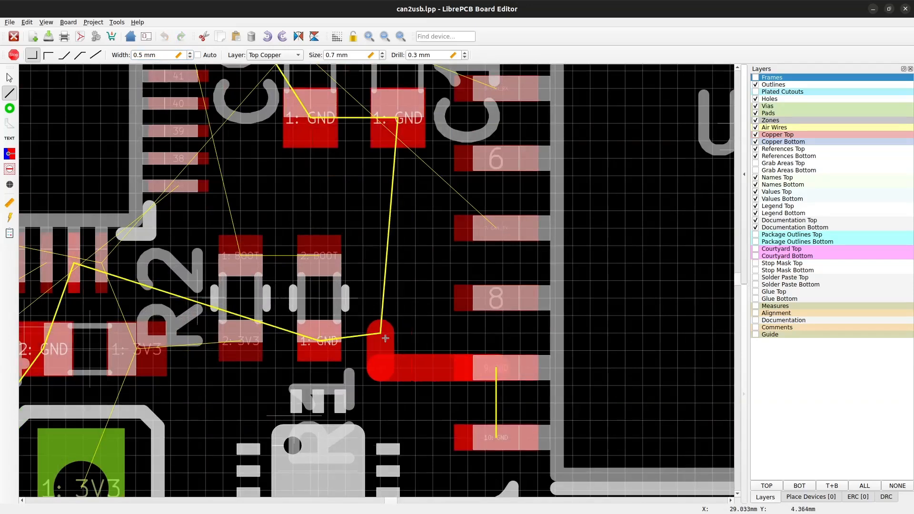
key("space")
key("space")
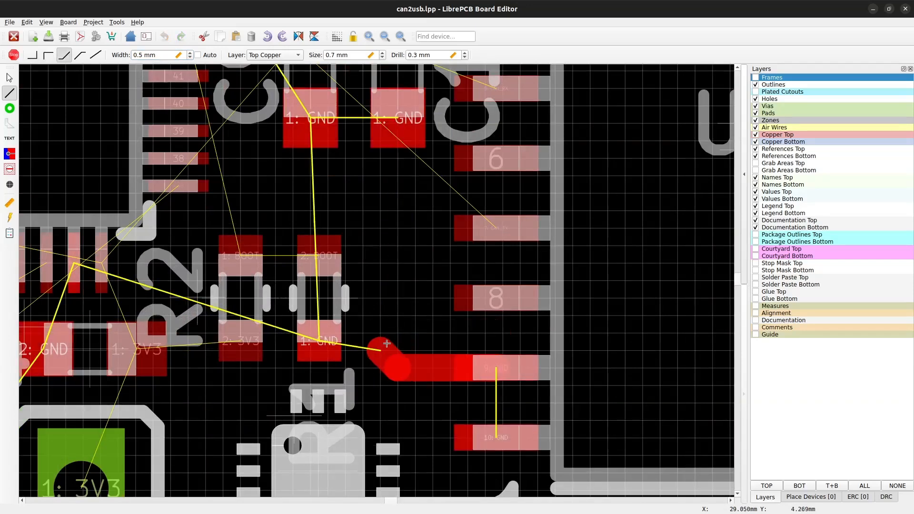
left_click(322, 341)
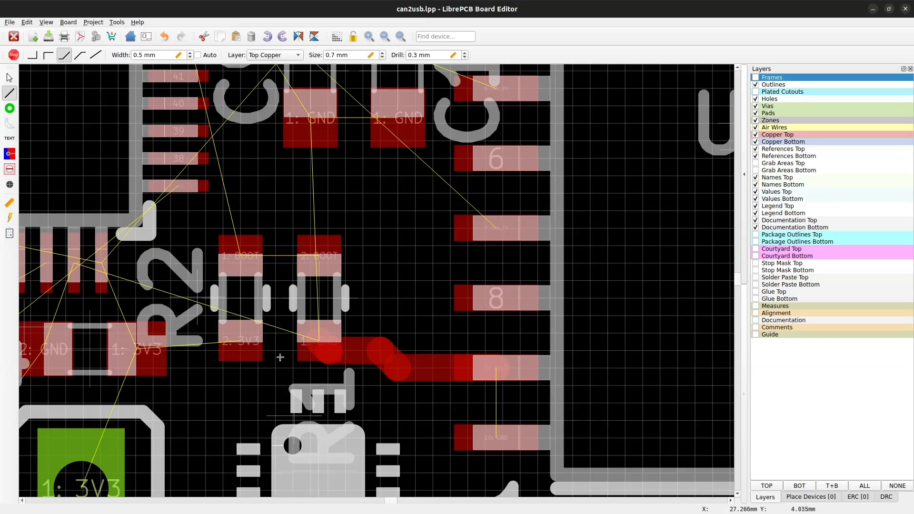
- Route a 0.5 mm top-copper 3V3 trace from J3's pad 1 to C4's pad 1, running diagonally out of J3 and straight into C4
left_click(92, 464)
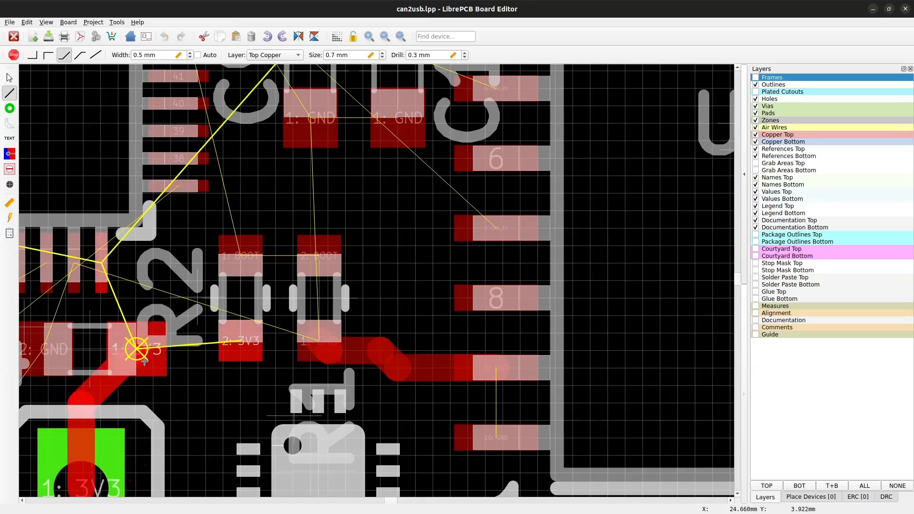
key("space")
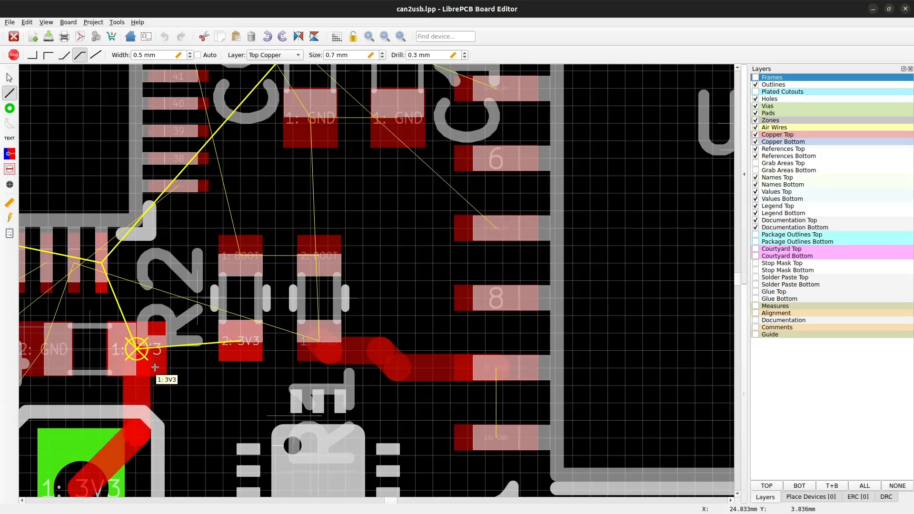
left_click(155, 367)
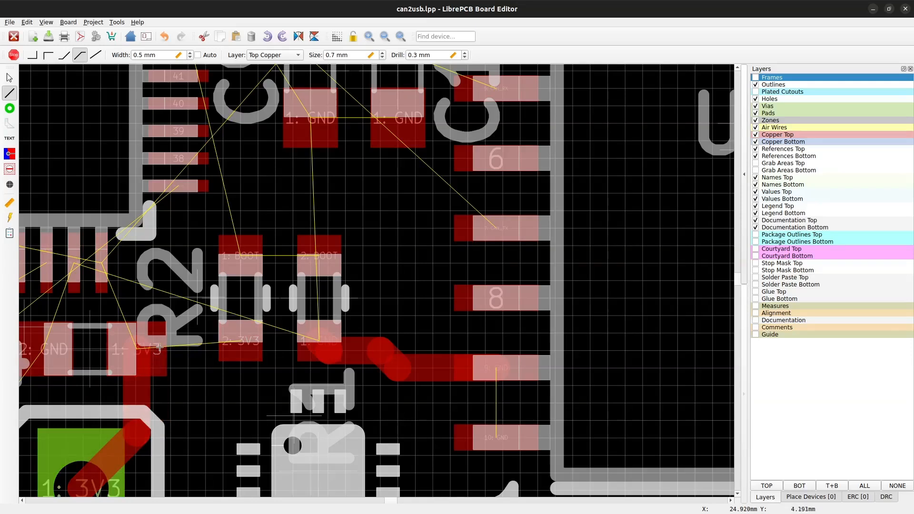
scroll(168, 337, "down", 2)
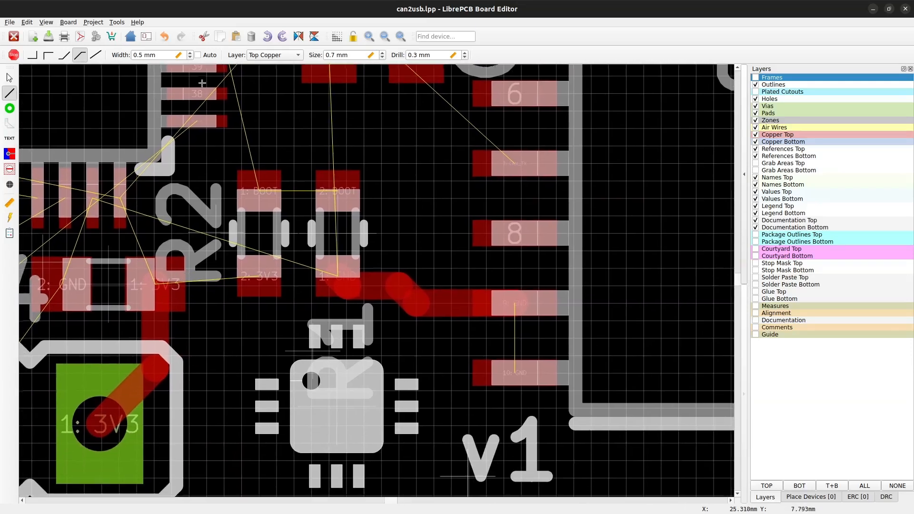
left_click(259, 56)
left_click(261, 56)
left_click(101, 420)
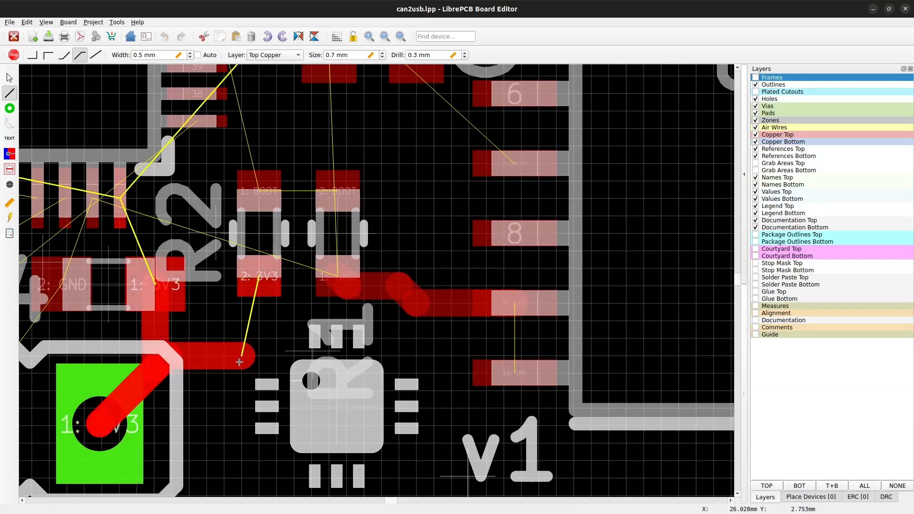
key("Escape")
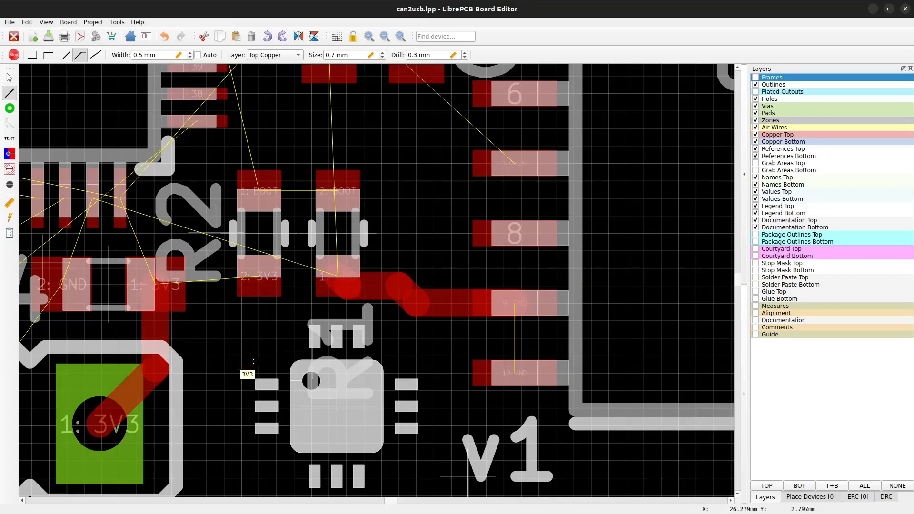
left_click(755, 135)
left_click(280, 55)
left_click(279, 68)
left_click(105, 423)
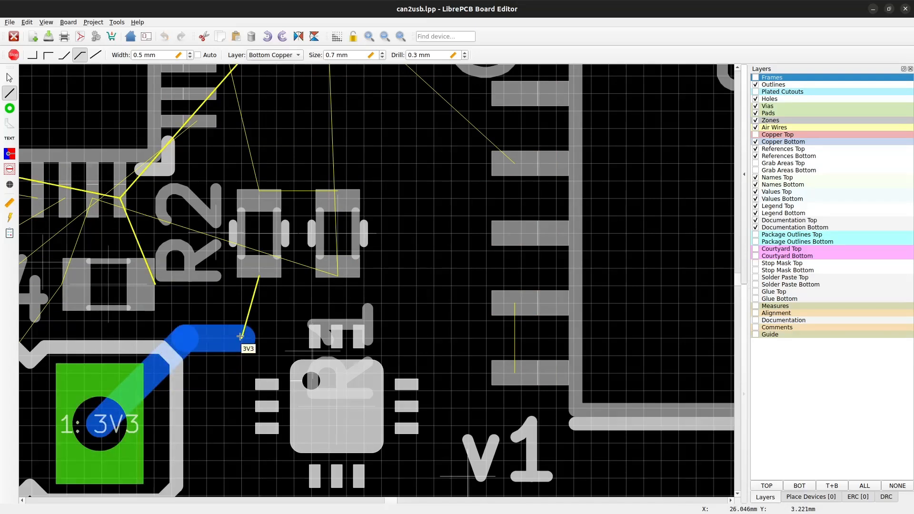
key("Escape")
key("Escape")
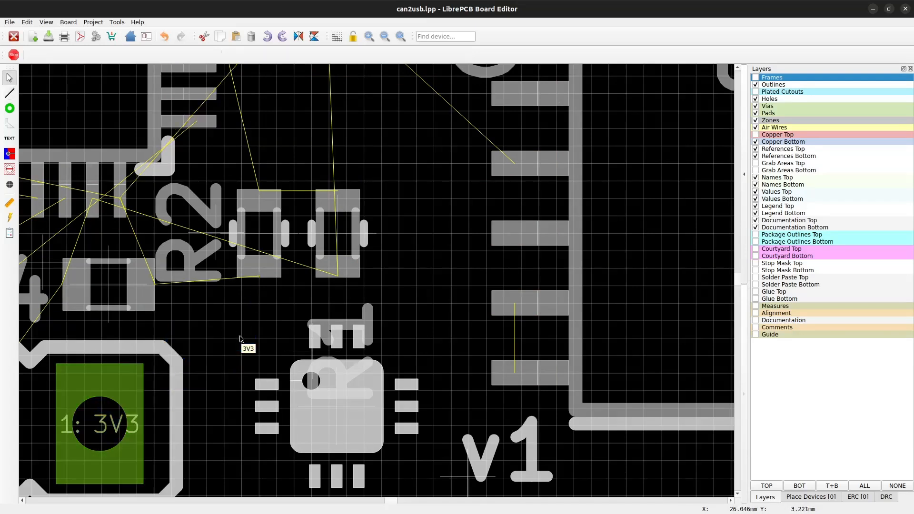
left_click(756, 135)
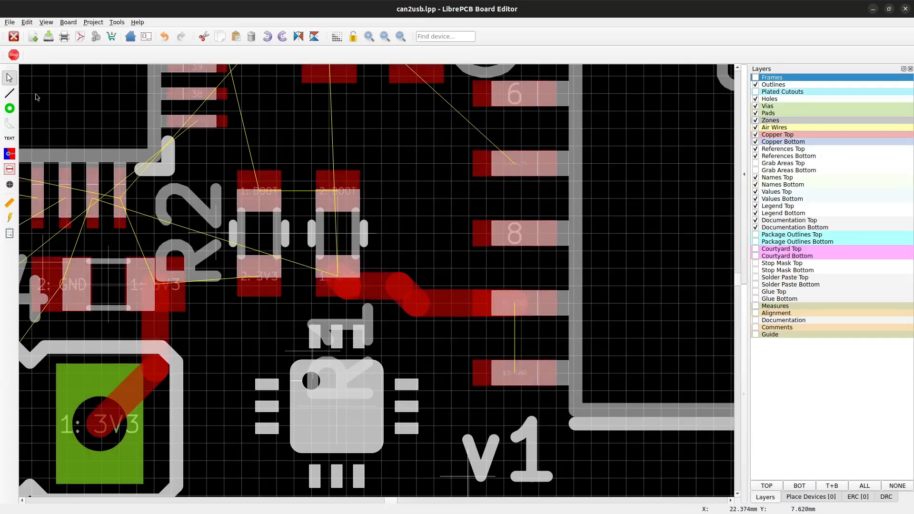
- Route a 0.5 mm top-copper 3V3 trace from C4's pad 1 to R2's pad 2 and shift R2 slightly towards C4
left_click(10, 93)
left_click(140, 259)
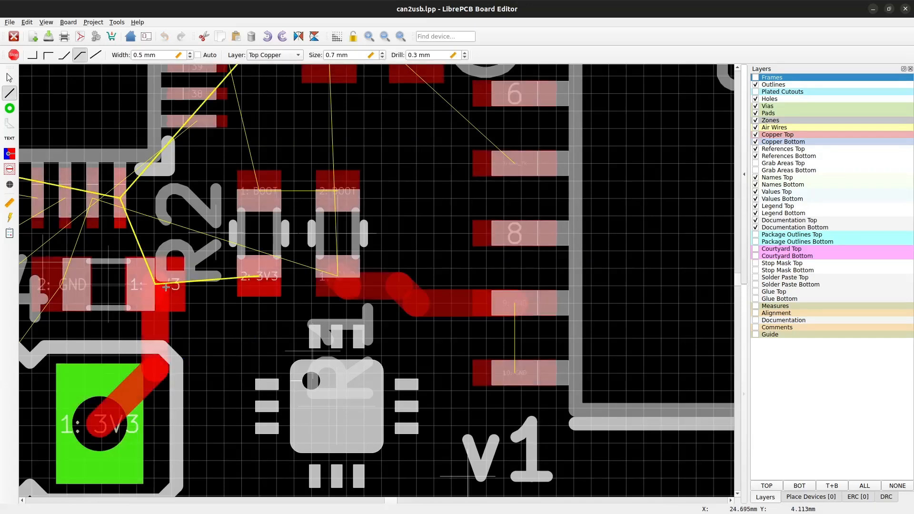
left_click(260, 277)
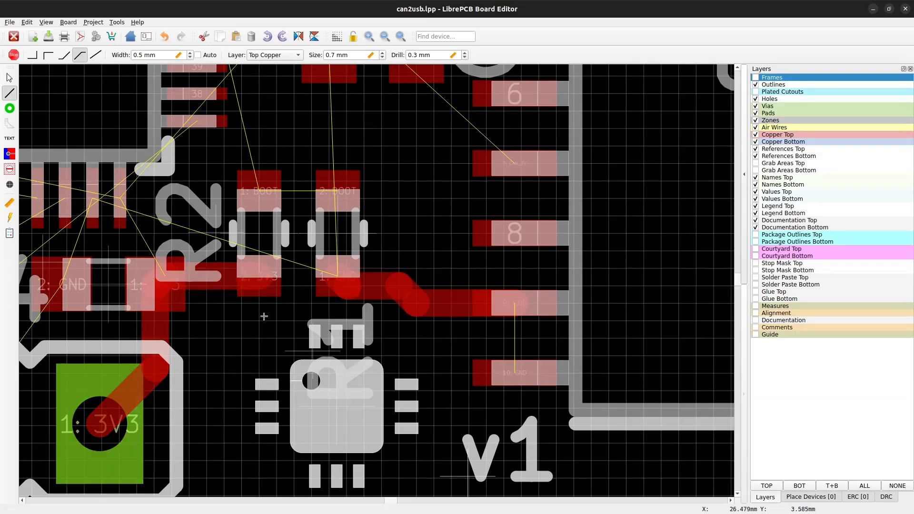
key("Escape")
left_click_drag(259, 233, 241, 232)
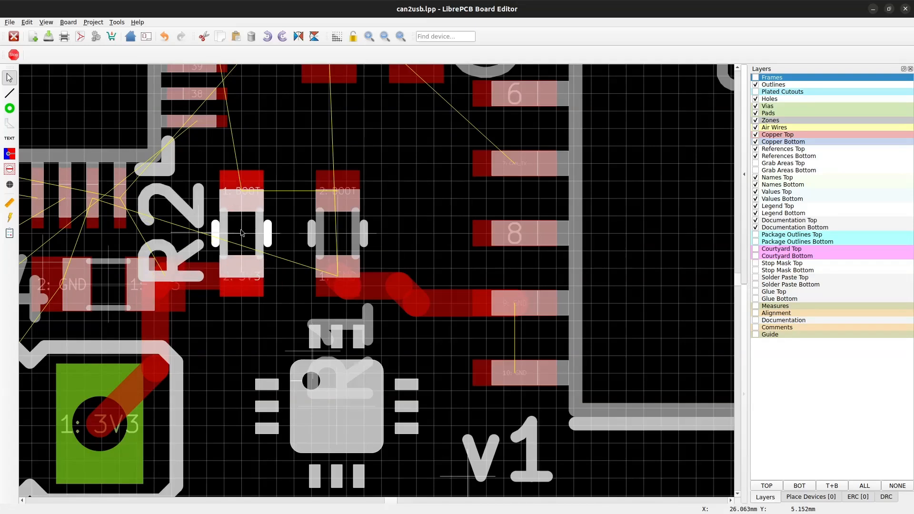
- Route a 0.5 mm top-copper BOOT trace from R2's pad 1 to R1's pad 2
key("w")
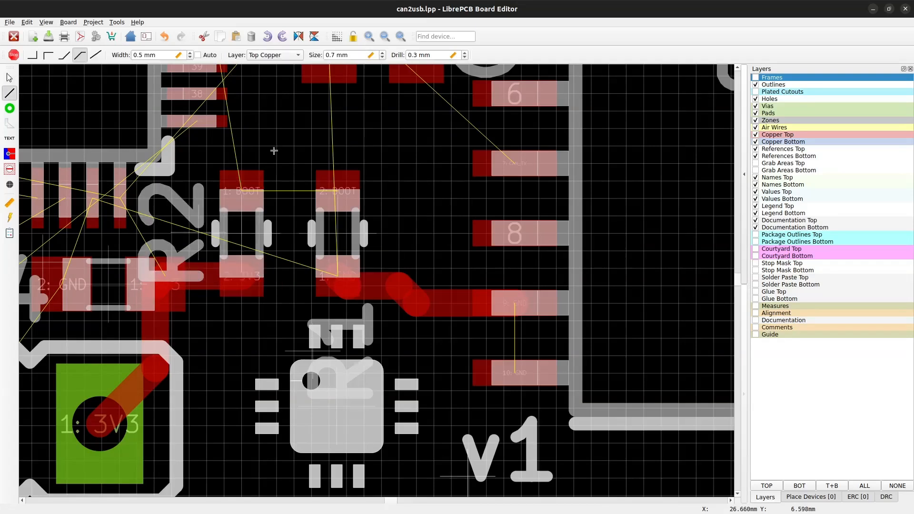
left_click(241, 190)
left_click(333, 190)
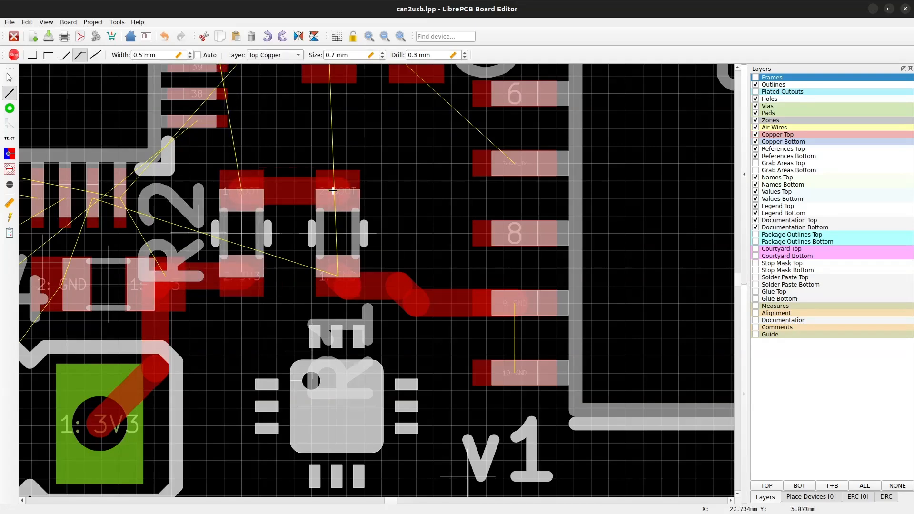
- Route a 0.2 mm top-copper BOOT trace from U1's pad just above pad 43 inwards under the chip, ending in a via to Bottom Copper
middle_click_drag(226, 230, 333, 388)
scroll(333, 348, "down", 1)
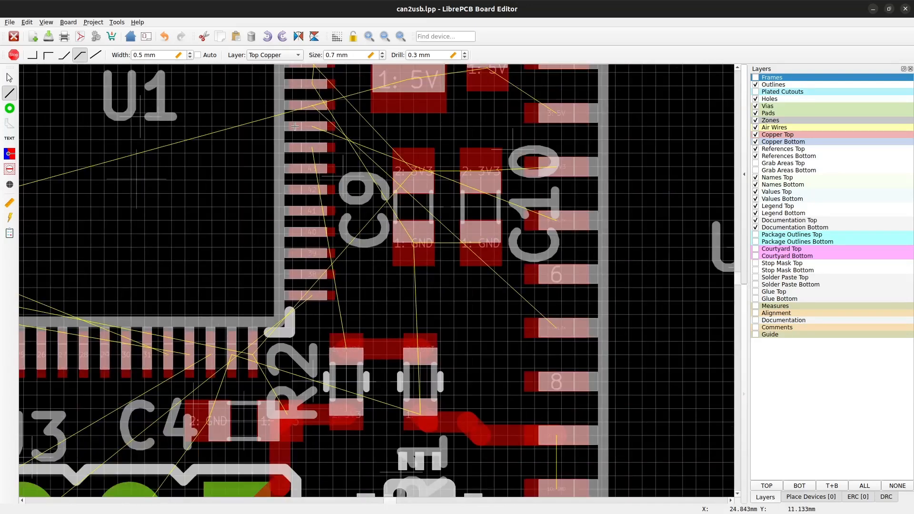
left_click(312, 147)
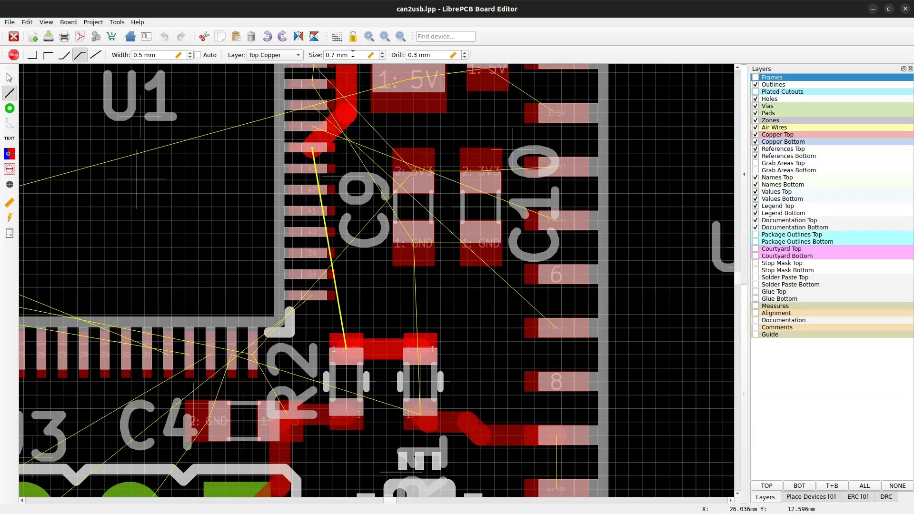
triple_click(157, 55)
type("0.2")
scroll(182, 139, "up", 3)
right_click(191, 145)
right_click(230, 180)
right_click(264, 197)
right_click(265, 197)
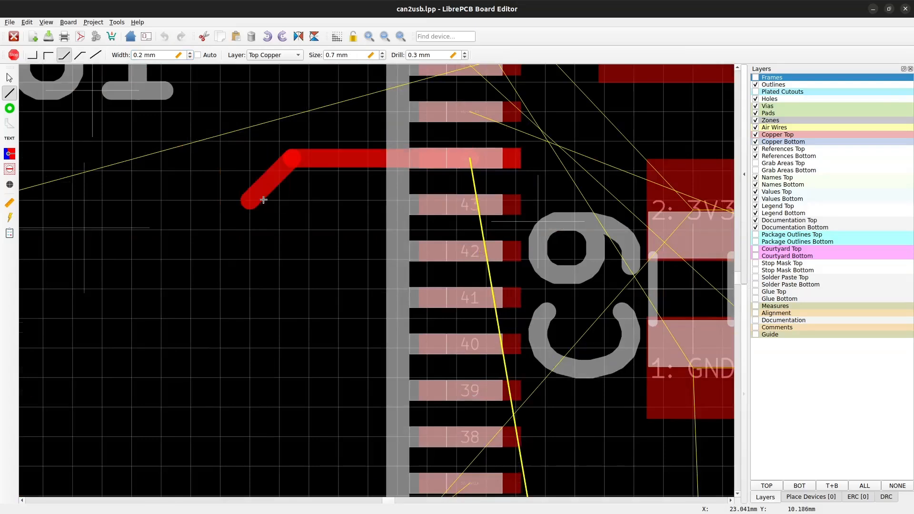
left_click(274, 55)
left_click(272, 66)
left_click(278, 262)
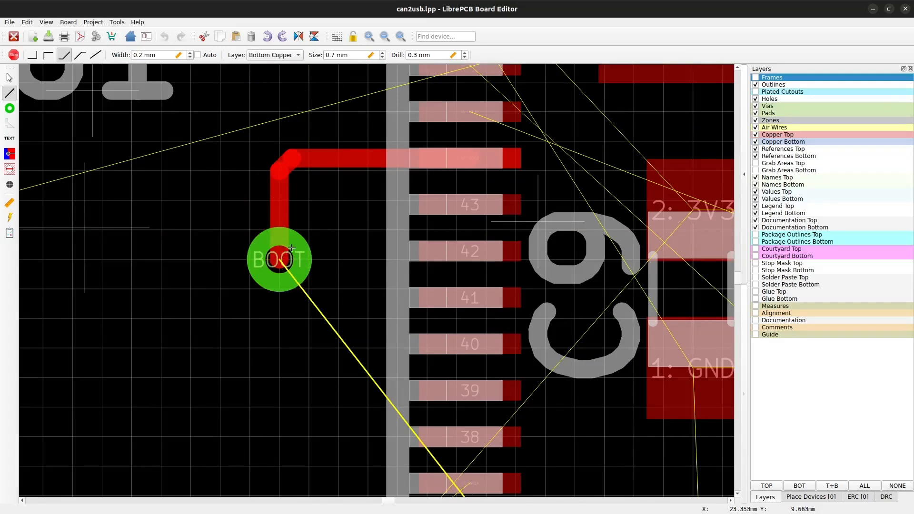
- Continue the BOOT trace diagonally on Bottom Copper to a second via beside U1, then on Top Copper to R2's pad 1
mouse_move(293, 281)
middle_mouse_down()
mouse_move(245, 206)
mouse_move(159, 128)
middle_mouse_up()
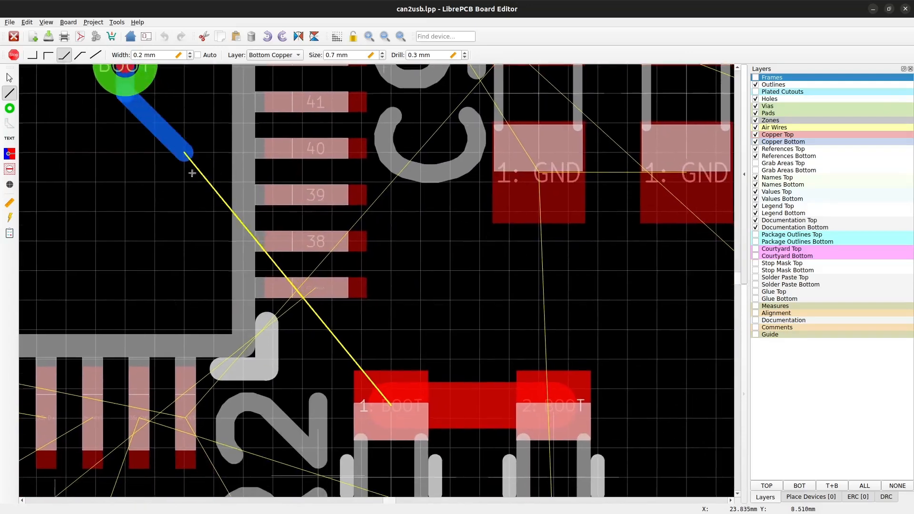
left_click(389, 268)
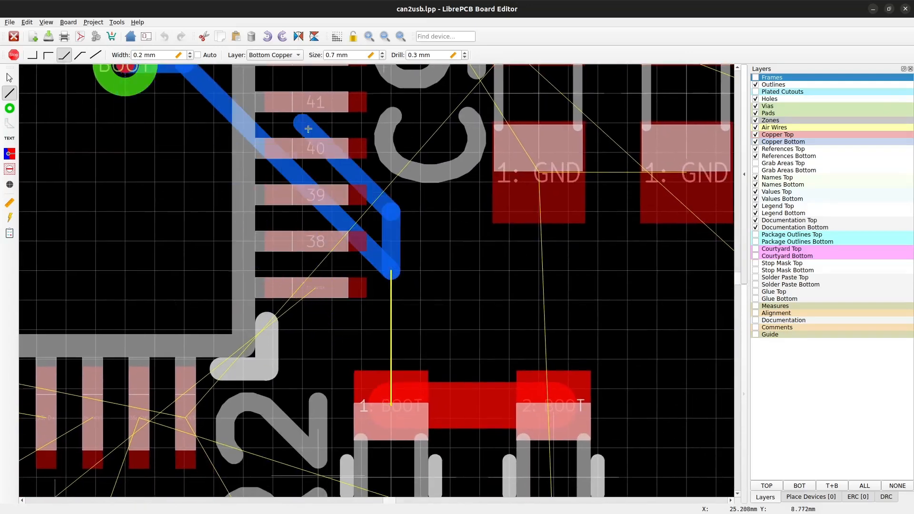
left_click(268, 47)
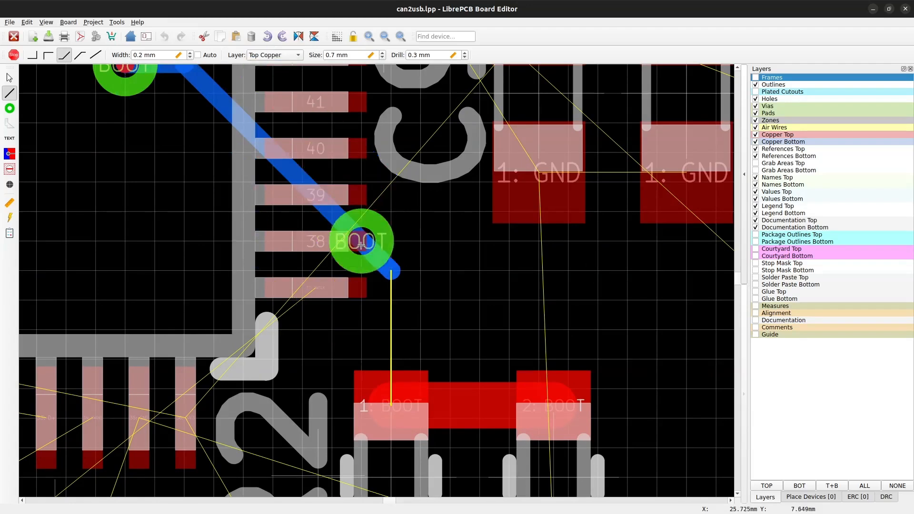
left_click(388, 284)
left_click(403, 388)
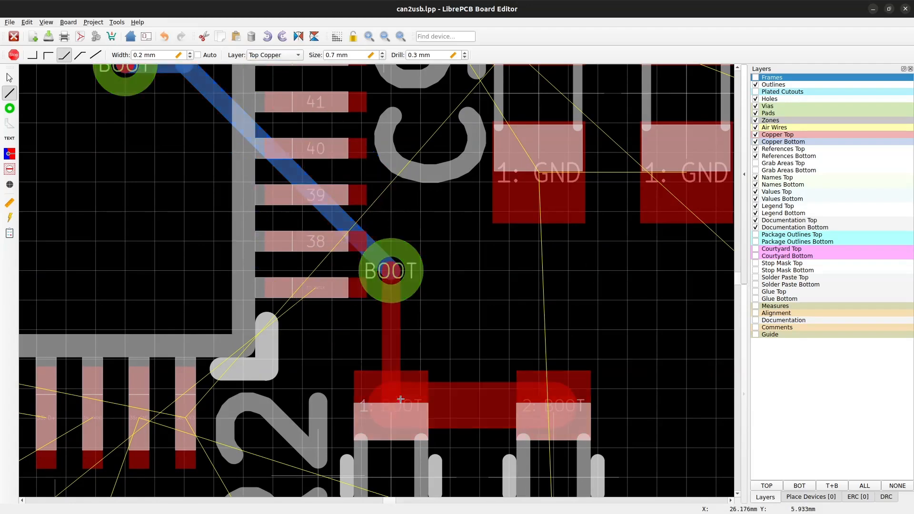
key("Escape")
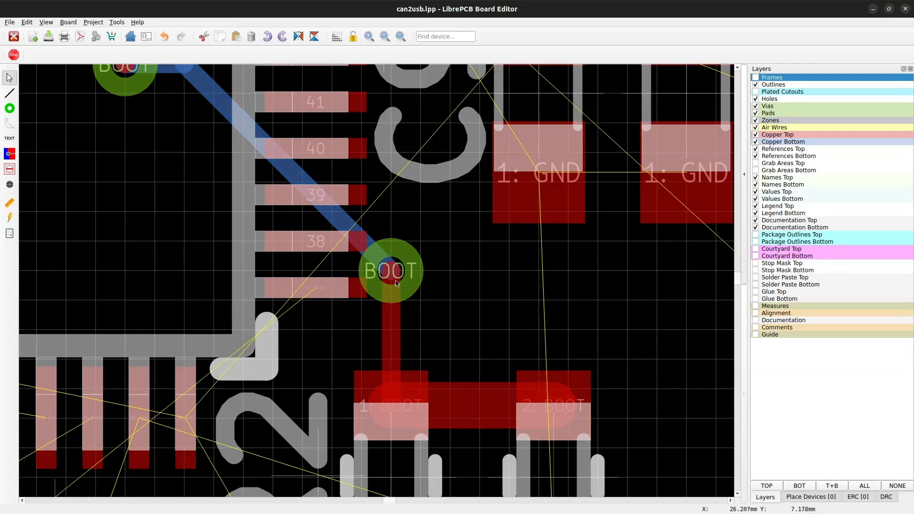
- Place two 0.7 mm vias with 0.3 mm drill and automatic net in a vertical column below C10's GND pad
left_click(10, 109)
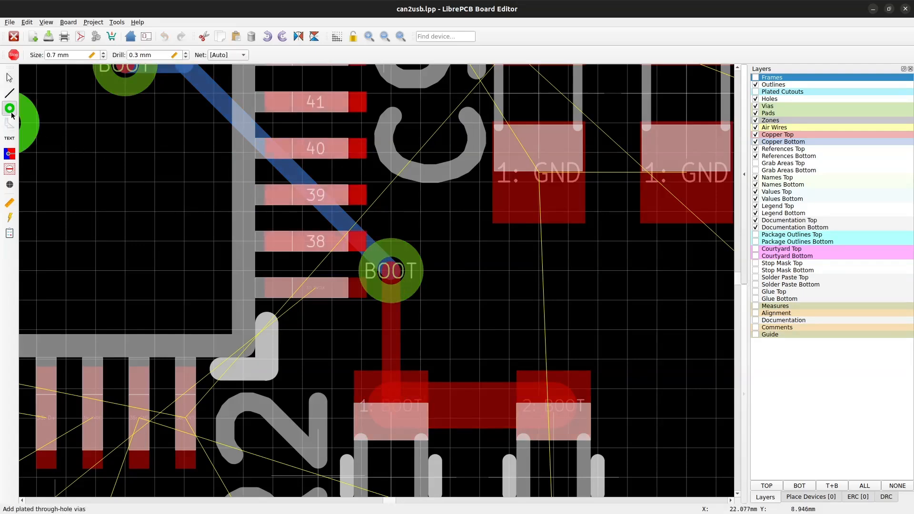
left_click(224, 56)
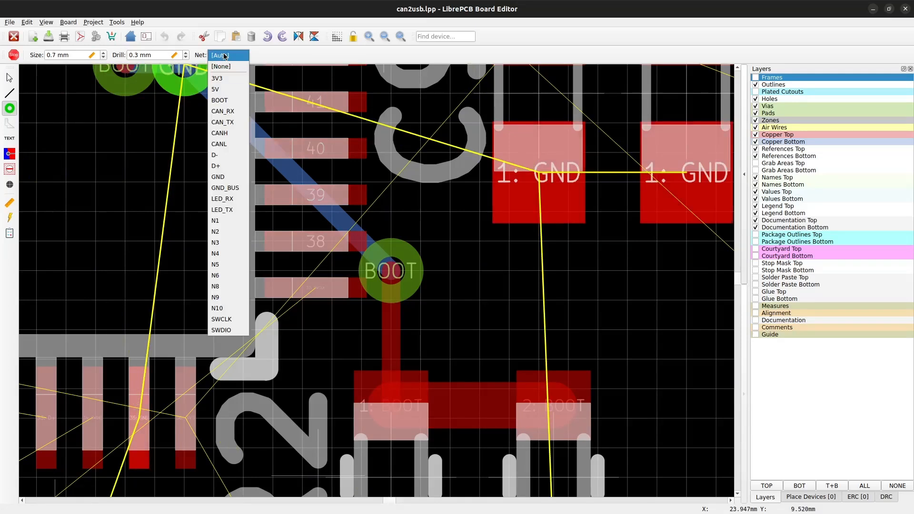
left_click(225, 55)
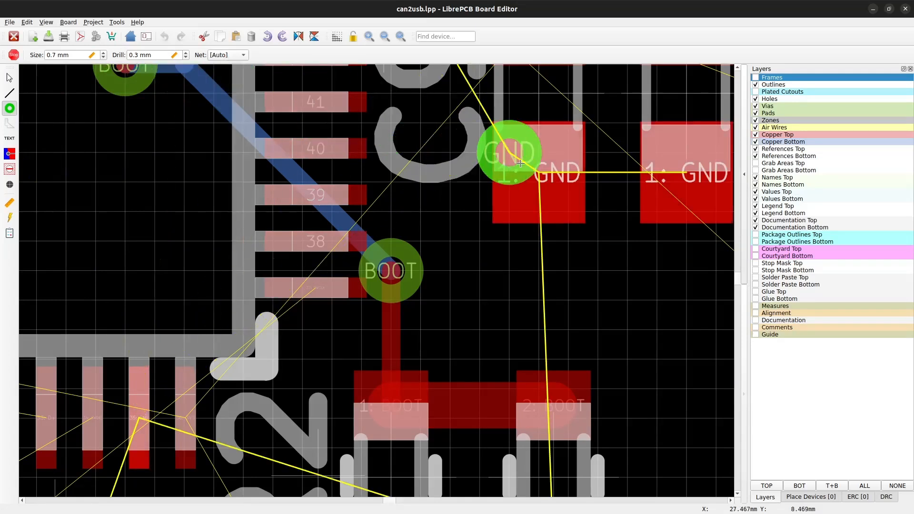
left_click(685, 301)
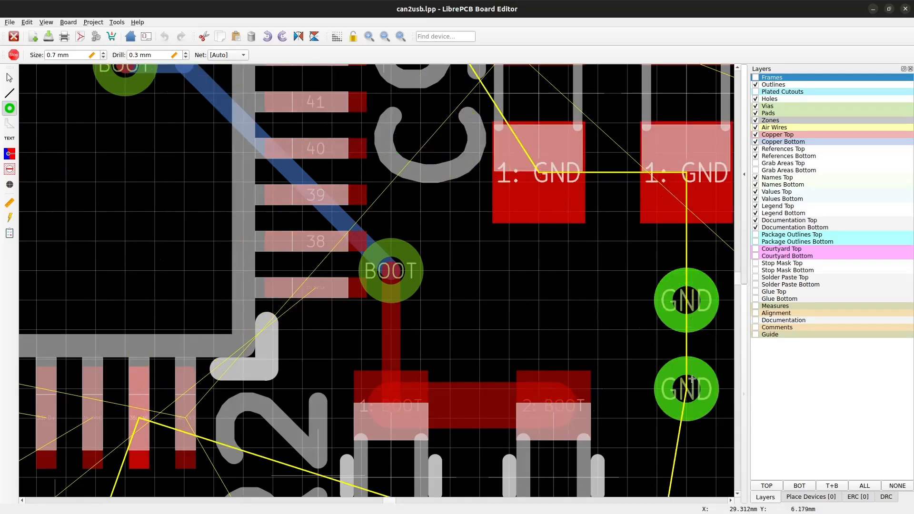
middle_click_drag(694, 393, 508, 318)
left_click(508, 319)
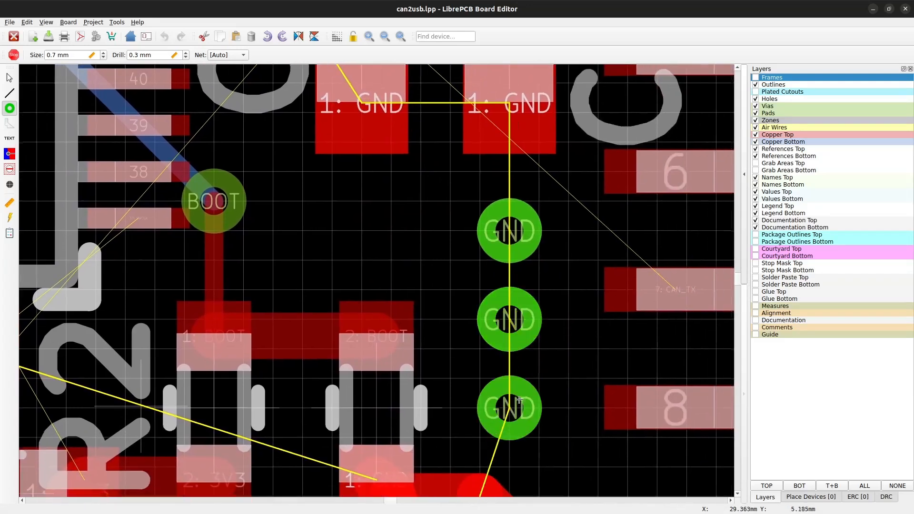
- Place a third 0.7 mm via with 0.3 mm drill and automatic net below the two GND vias
left_click(515, 407)
key("Escape")
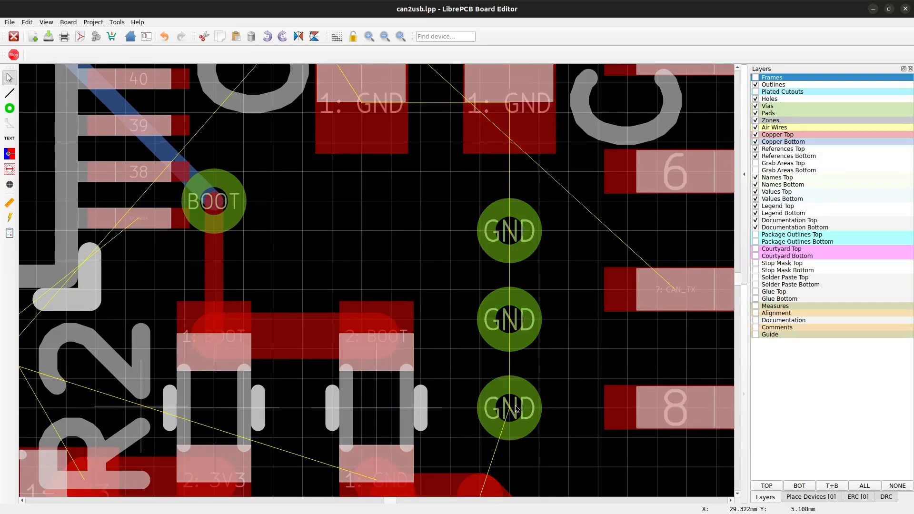
- Run the quick check, locate the BOOT trace clearance error, and move the BOOT via away from U1's SWCLK pad
left_click(10, 220)
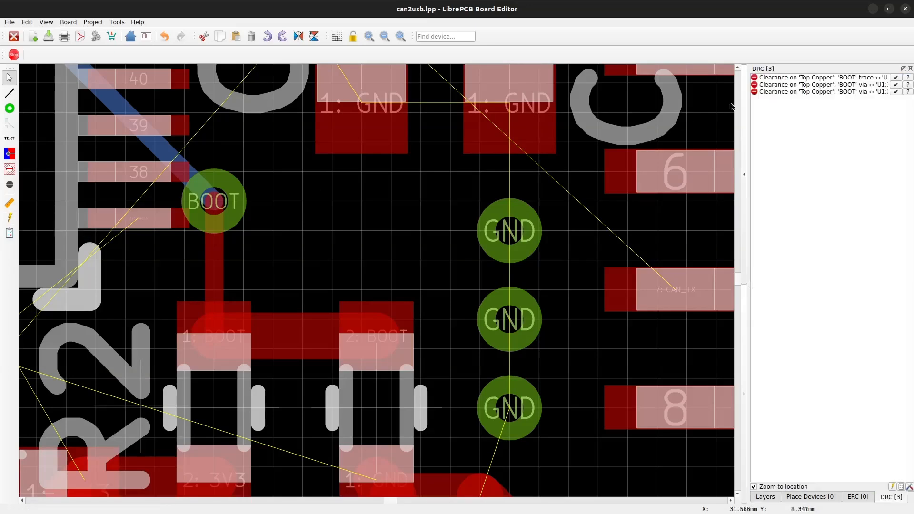
left_click(767, 79)
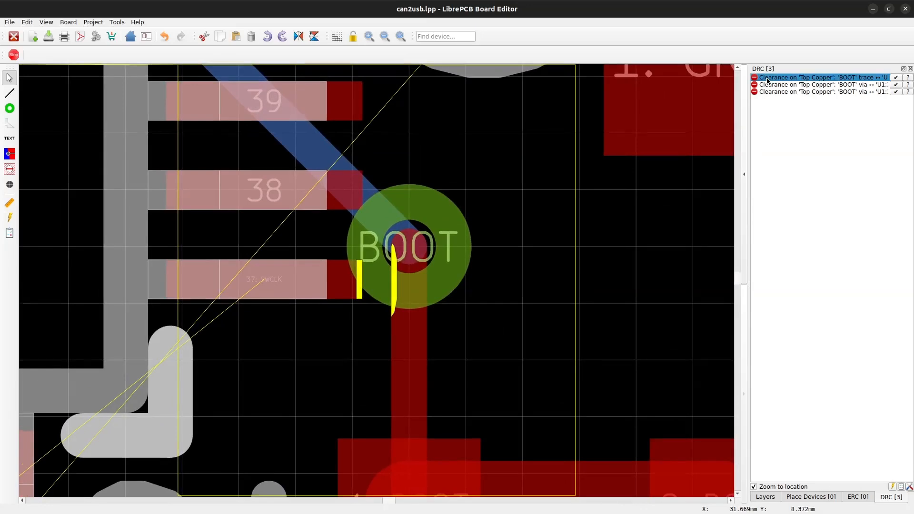
left_click_drag(457, 269, 494, 308)
middle_click_drag(494, 360, 448, 174)
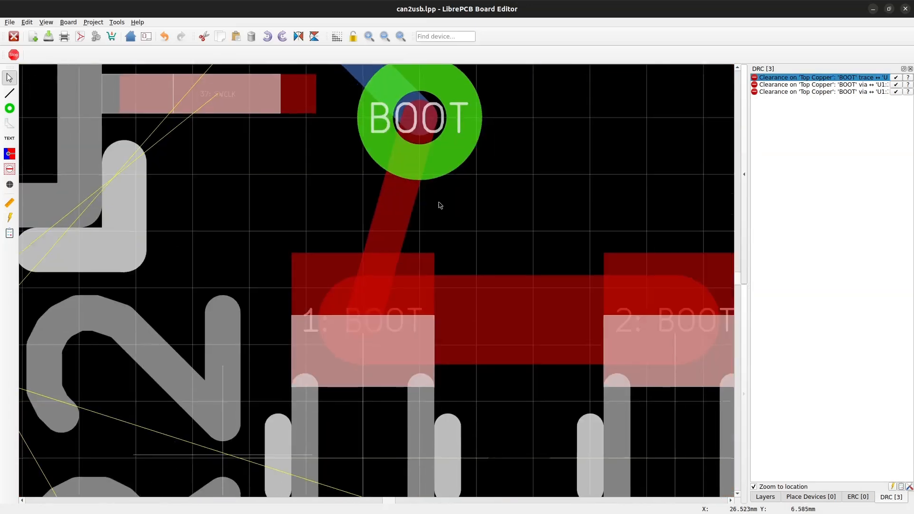
- Replace the slanted BOOT trace with a straight vertical 0.2 mm Top Copper trace from the via into R2's pad 1, and rerun the quick check
left_click(387, 264)
key("Delete")
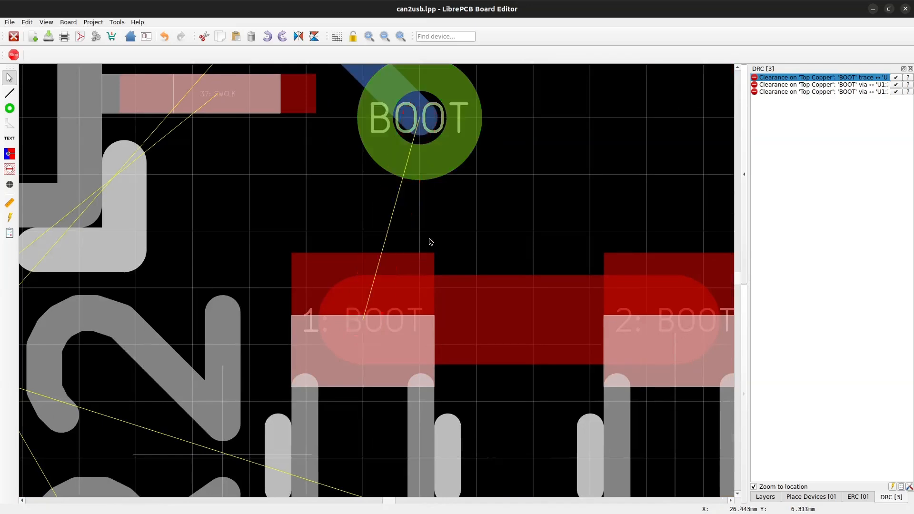
left_click(9, 93)
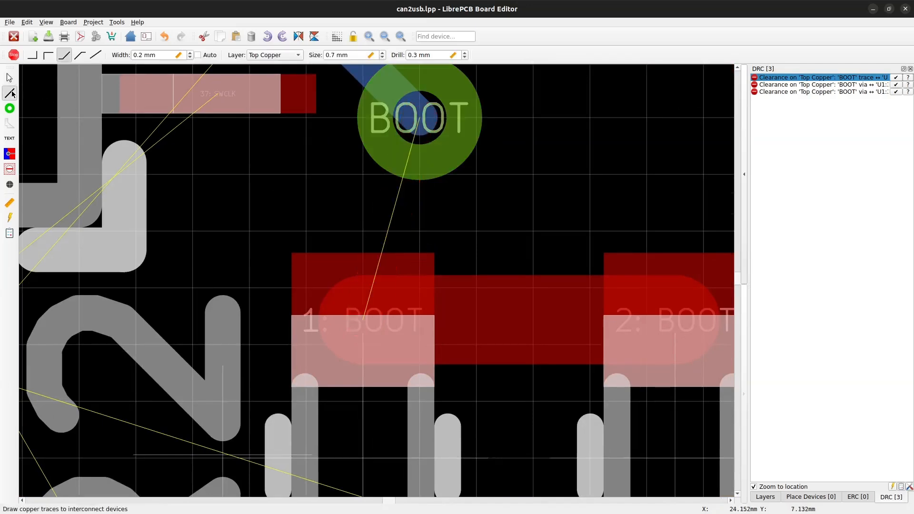
left_click(423, 170)
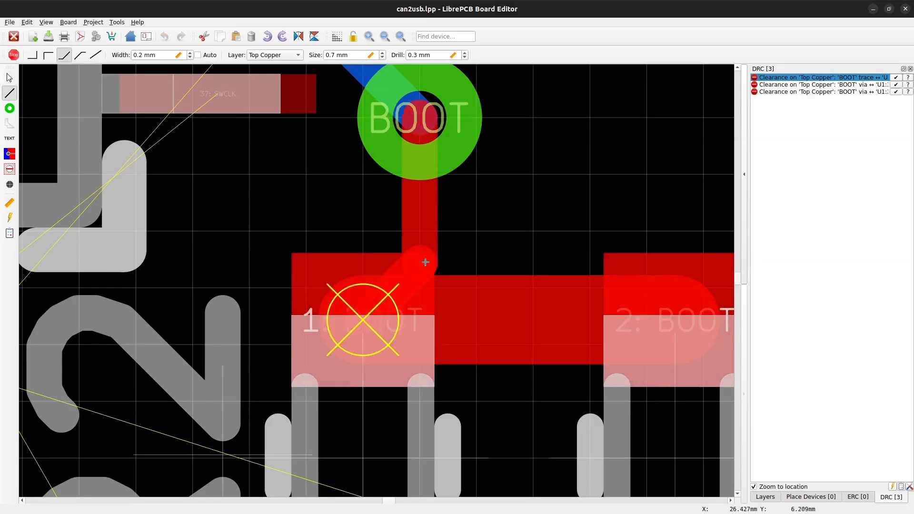
left_click(420, 299)
key("Escape")
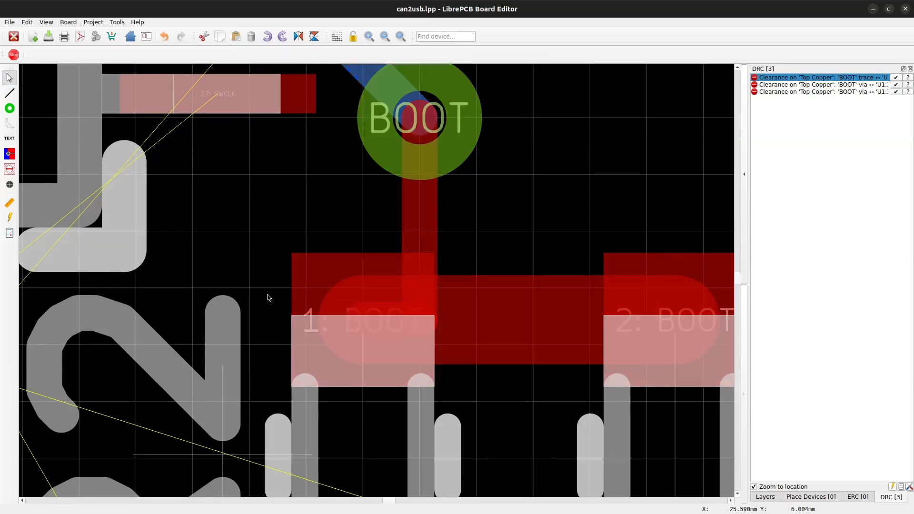
left_click(9, 219)
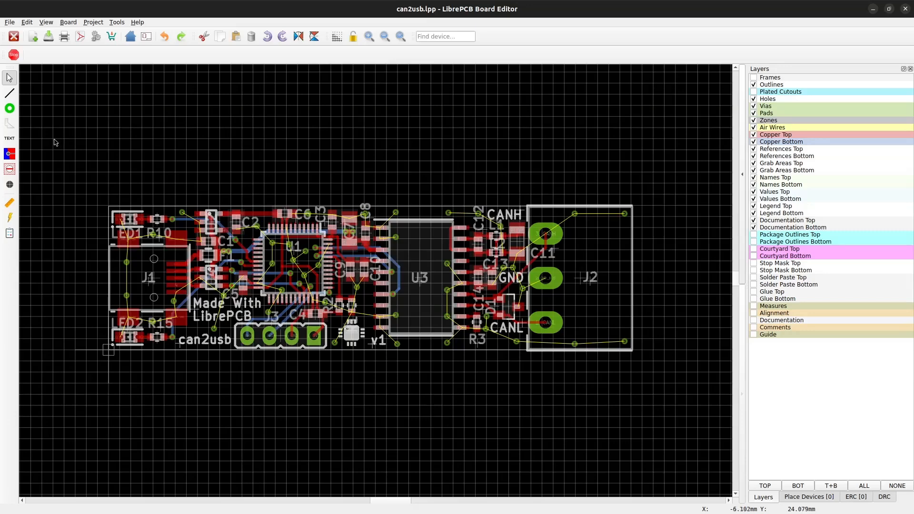
- Draw a rectangular GND plane on Top Copper that encloses the whole board outline with some margin
left_click(12, 157)
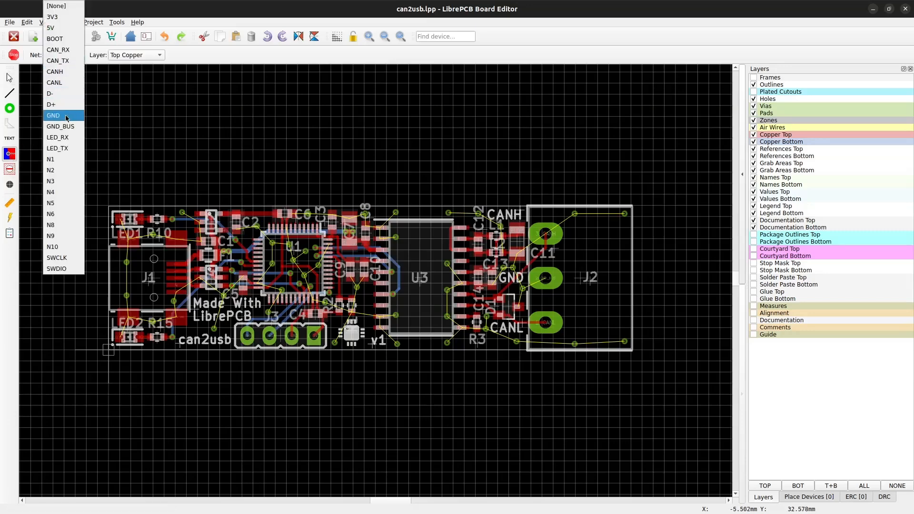
left_click(66, 116)
left_click(133, 56)
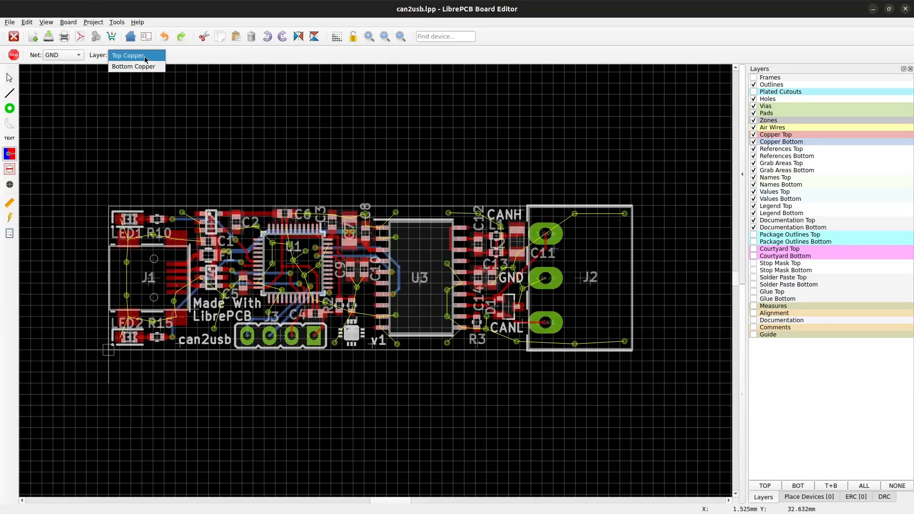
left_click(145, 57)
left_click(85, 172)
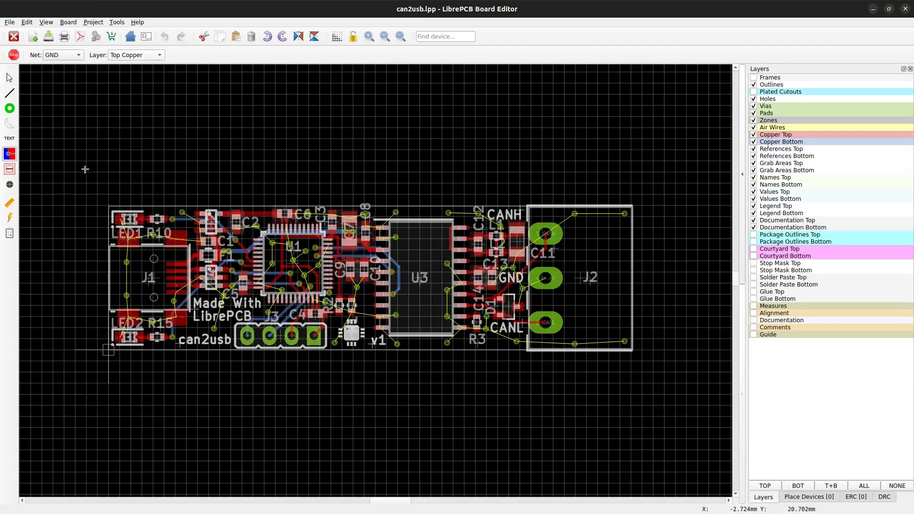
left_click(664, 172)
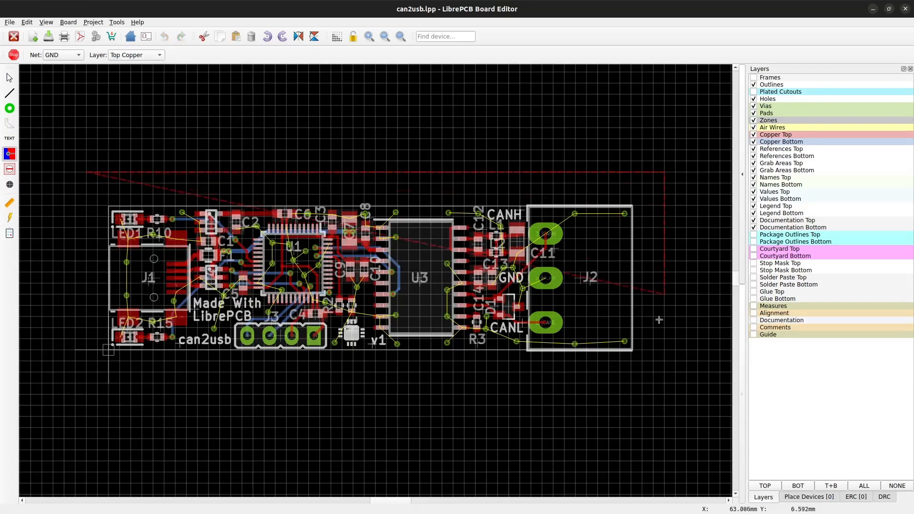
left_click(664, 383)
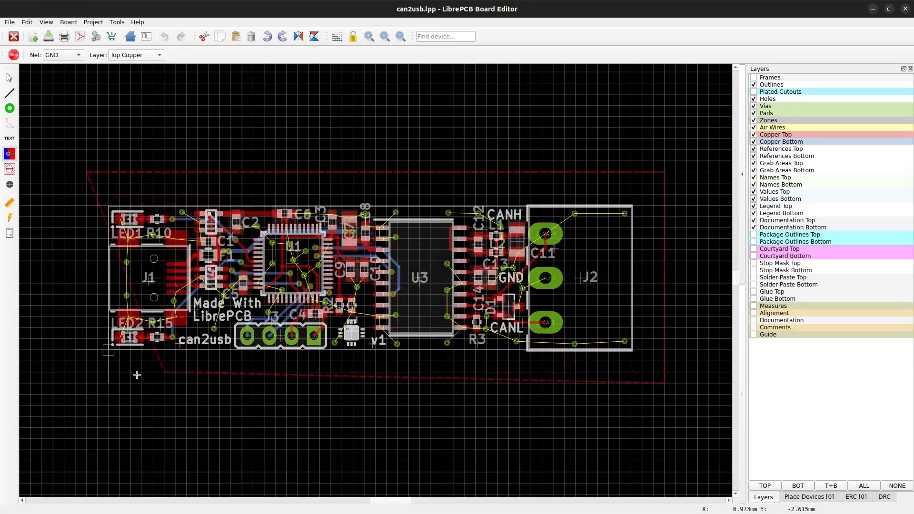
double_click(85, 383)
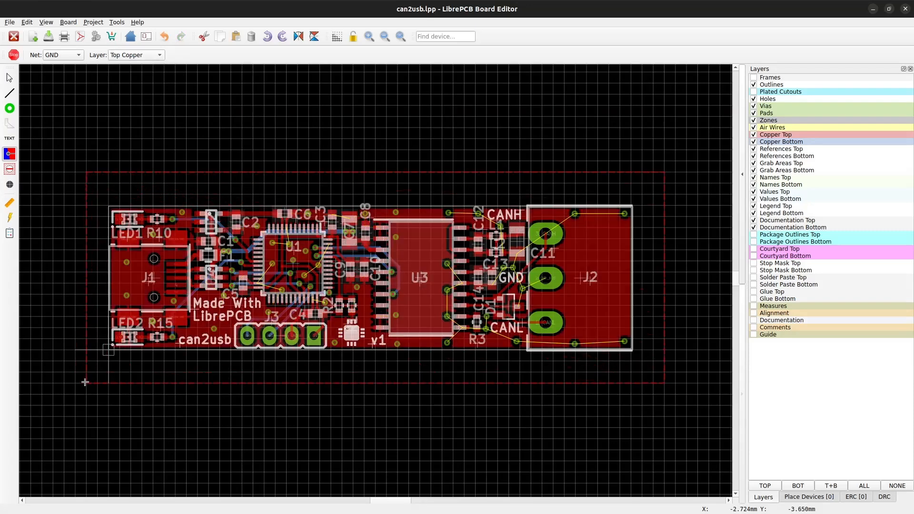
key("Escape")
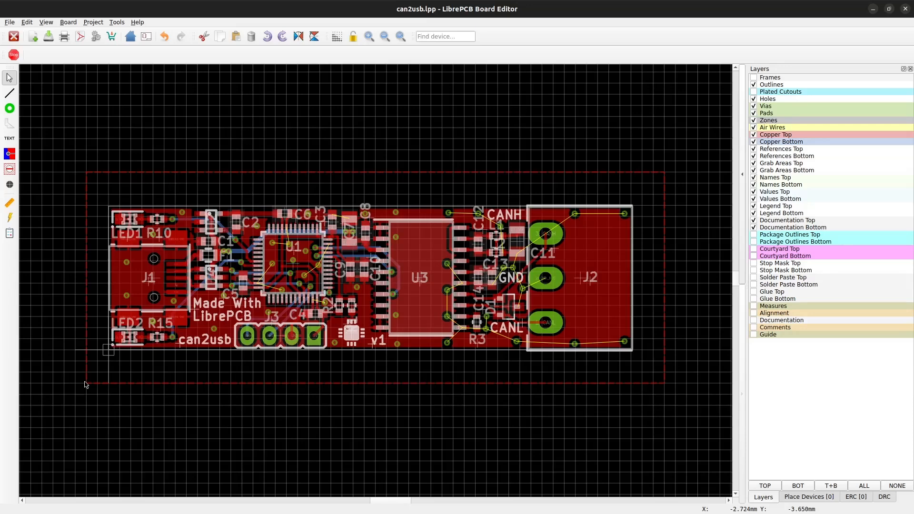
- Duplicate the GND plane slightly offset from the original and assign the copy to Bottom Copper
left_click(87, 297)
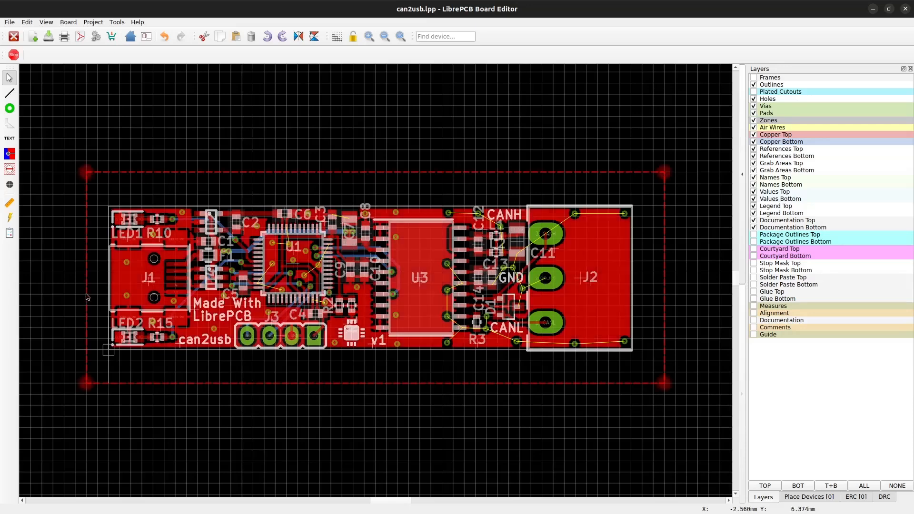
left_click_drag(87, 297, 96, 309)
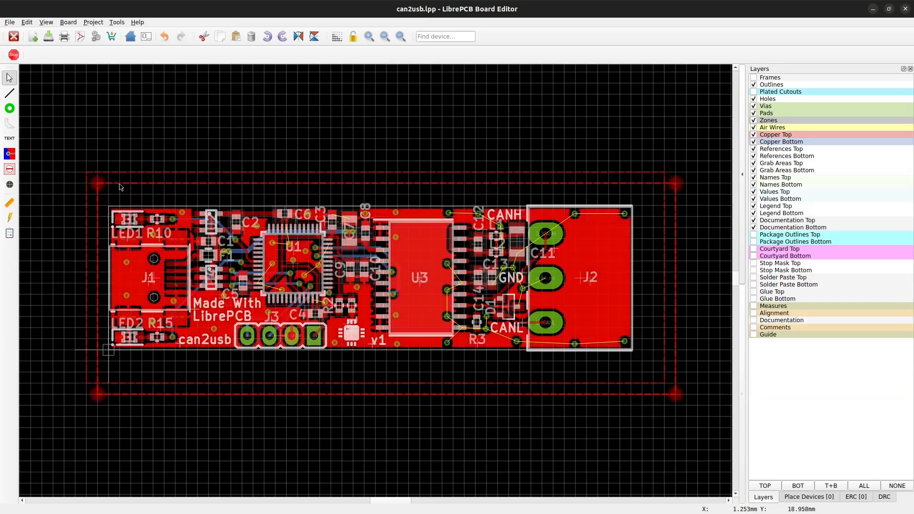
double_click(120, 187)
left_click(428, 152)
left_click(431, 164)
left_click(523, 356)
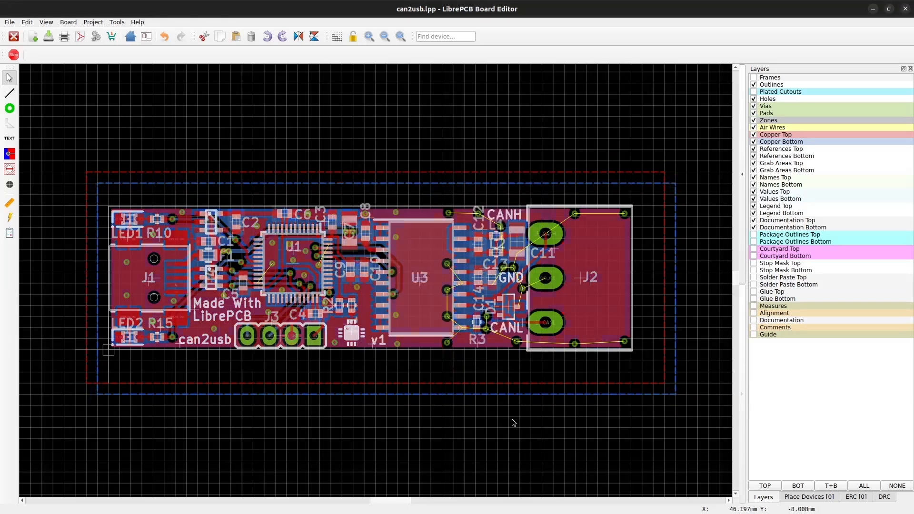
- Draw a rectangular GND_BUS plane about 24 by 19 mm on Top Copper, covering the board from the middle of U3 past J2
left_click(9, 153)
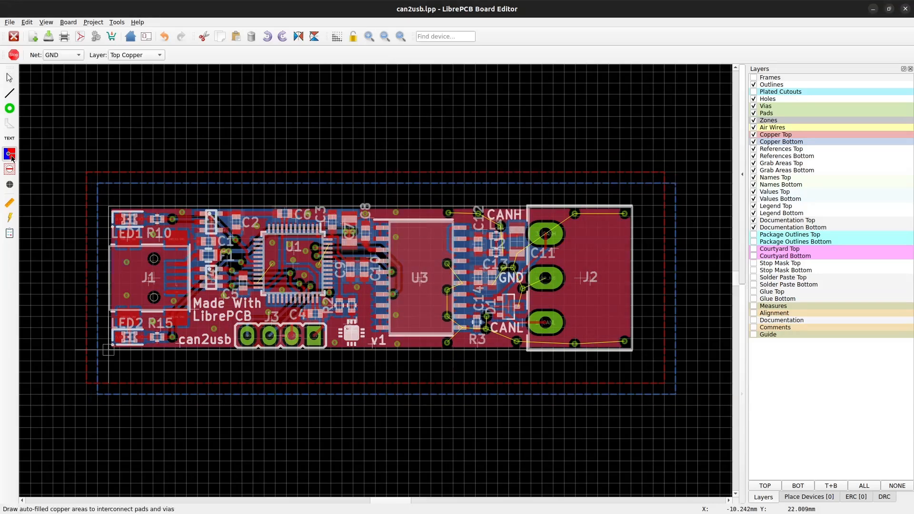
left_click(59, 55)
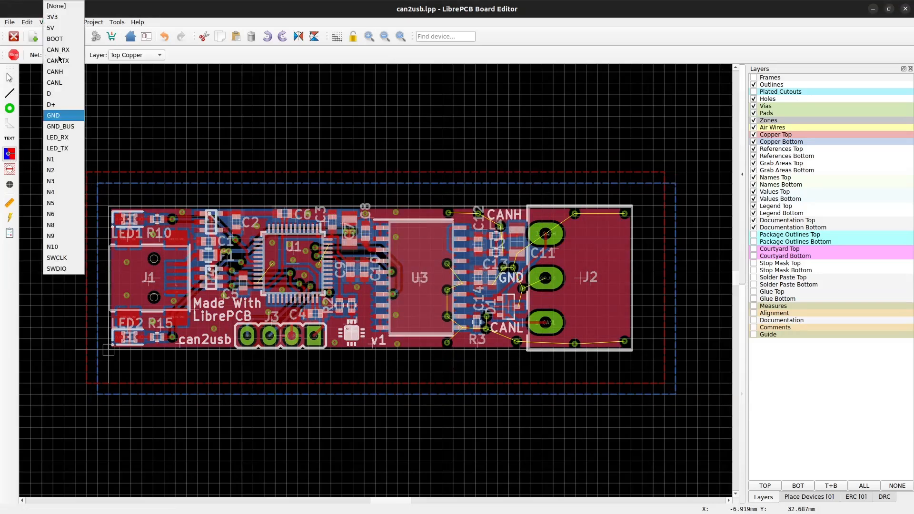
left_click(61, 126)
scroll(647, 221, "up", 2)
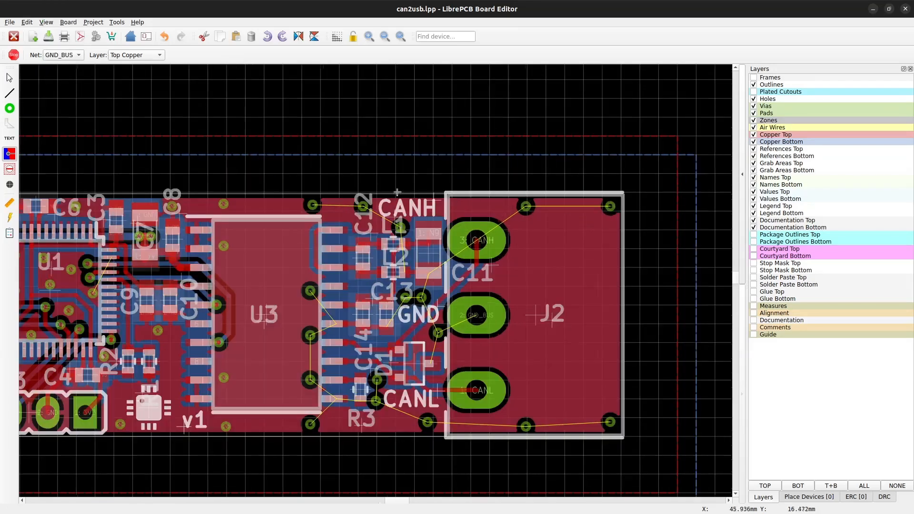
left_click(282, 170)
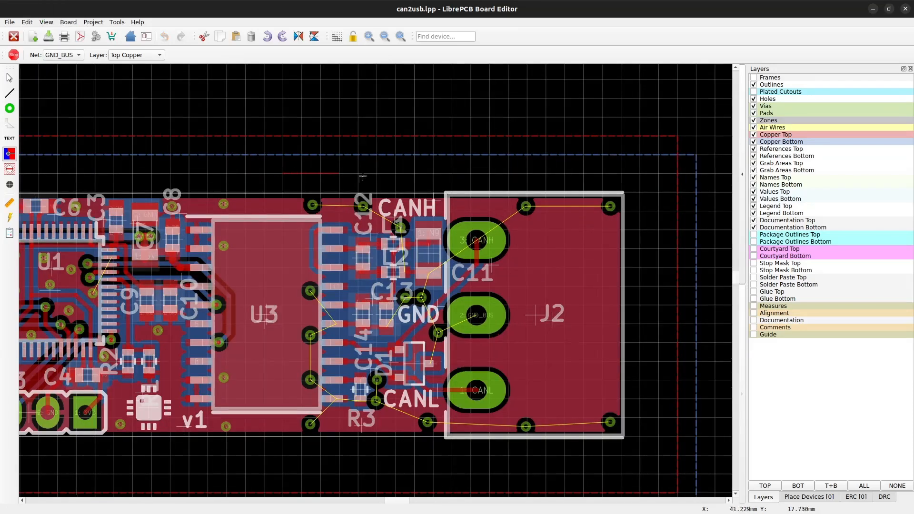
left_click(640, 173)
left_click(638, 453)
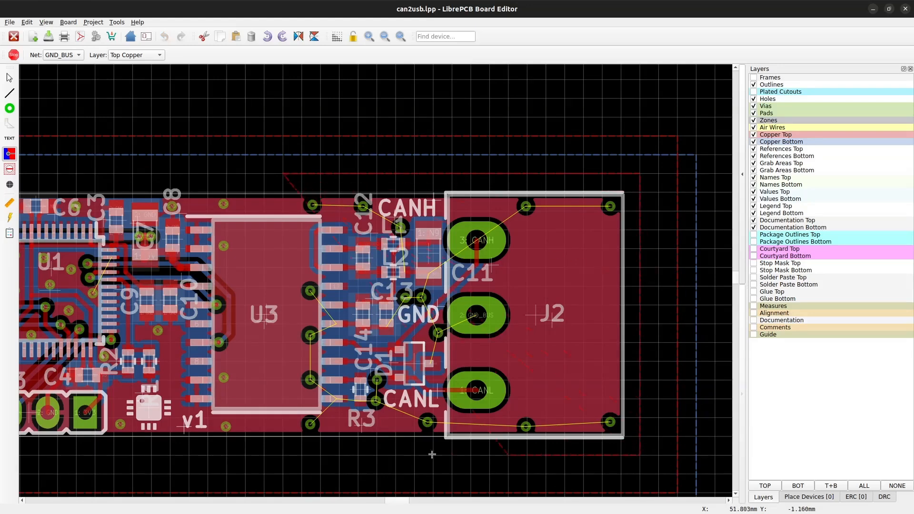
key("Escape")
key("Escape")
- Set the GND_BUS plane's priority to 1
double_click(301, 456)
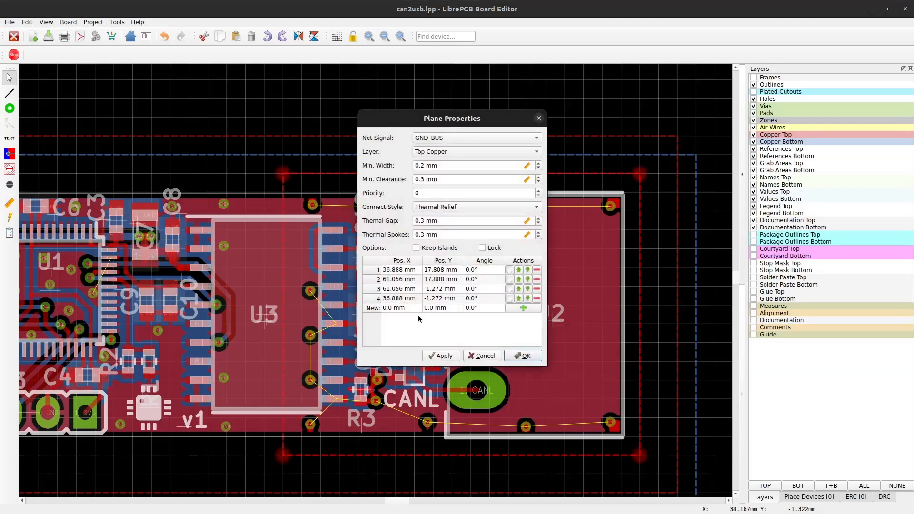
left_click(538, 190)
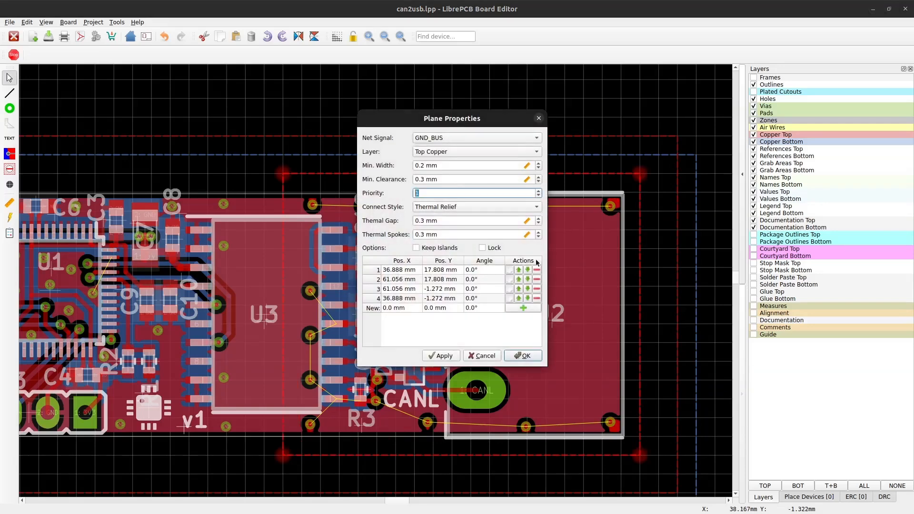
left_click(522, 356)
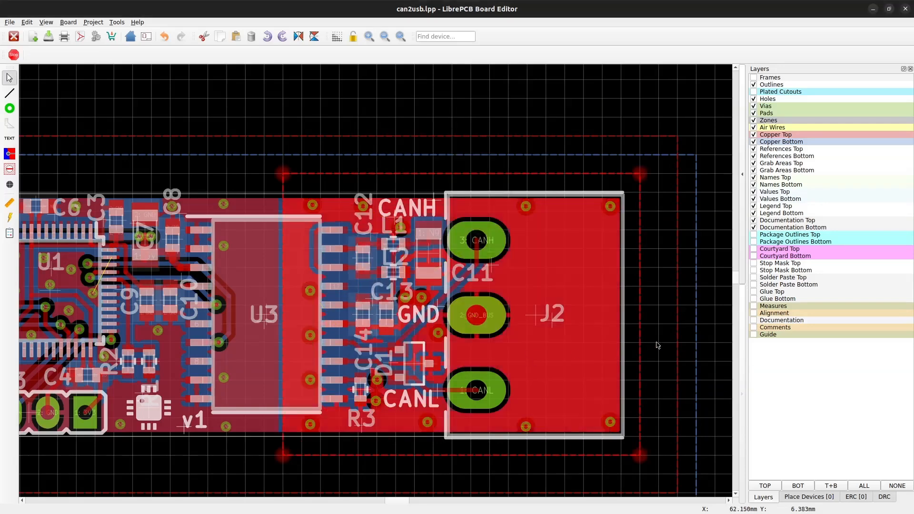
- Draw a narrow vertical No Planes zone on Top Copper through U3, along the GND_BUS plane's left edge and across the board's full height
scroll(510, 190, "down", 1)
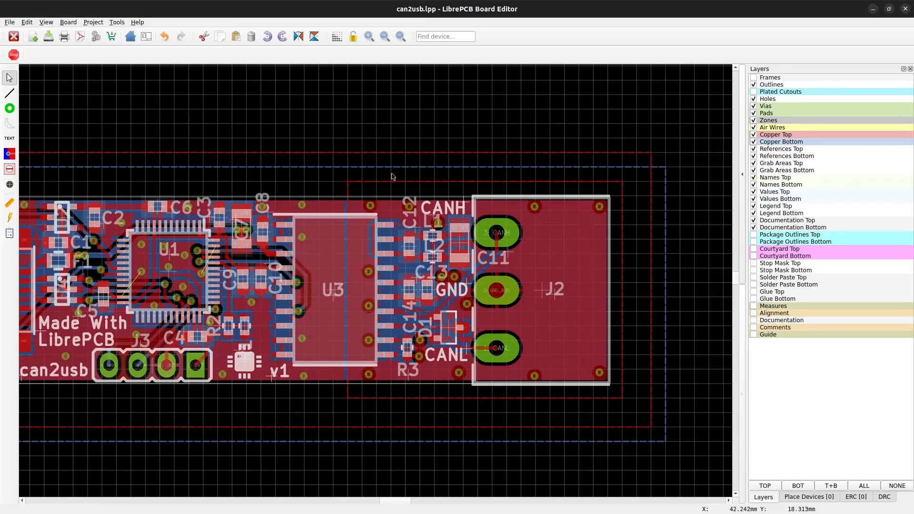
left_click(10, 170)
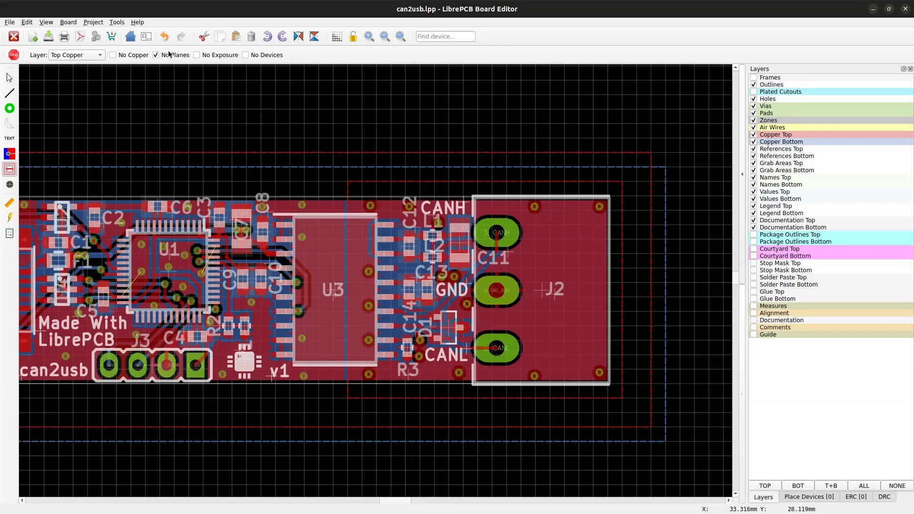
scroll(337, 189, "up", 1)
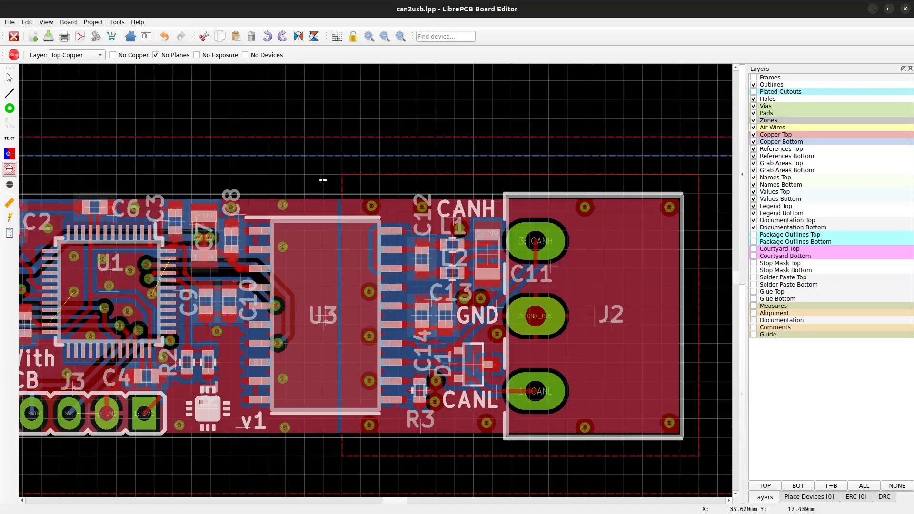
left_click(304, 172)
left_click(342, 172)
left_click(343, 454)
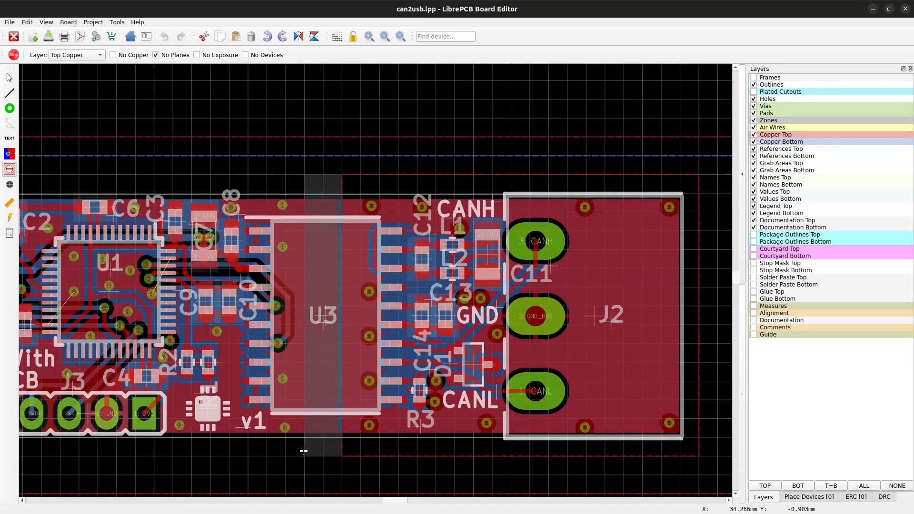
left_click(304, 452)
key("Escape")
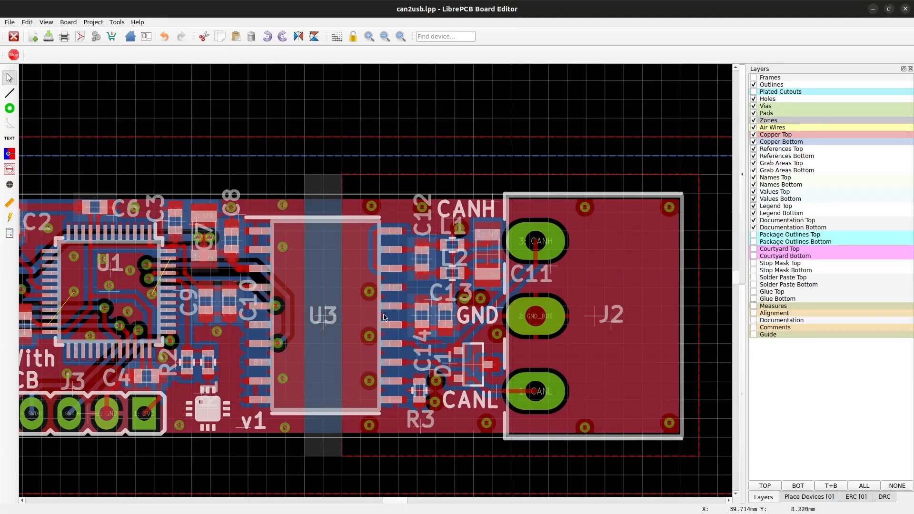
scroll(384, 316, "down", 2)
middle_click_drag(385, 315, 423, 310)
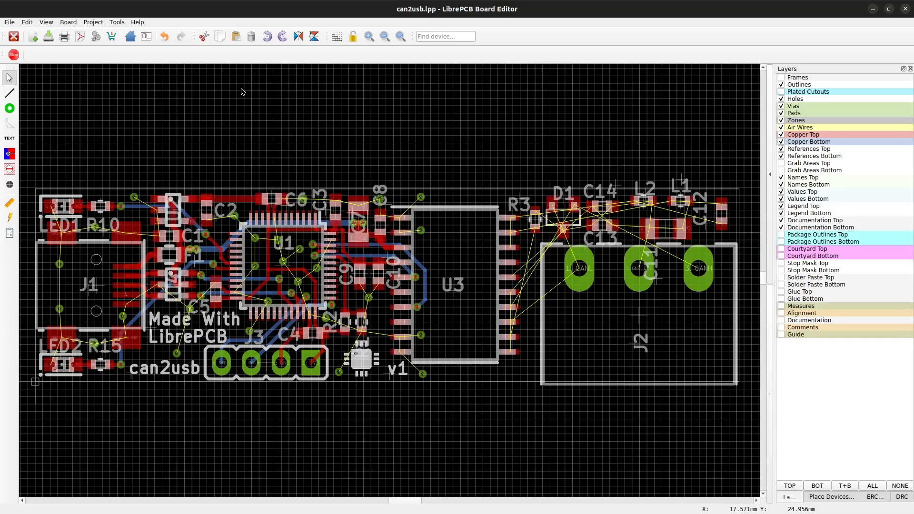
- Copy the default board under the name other_approach and switch between the two boards to compare them
left_click(73, 23)
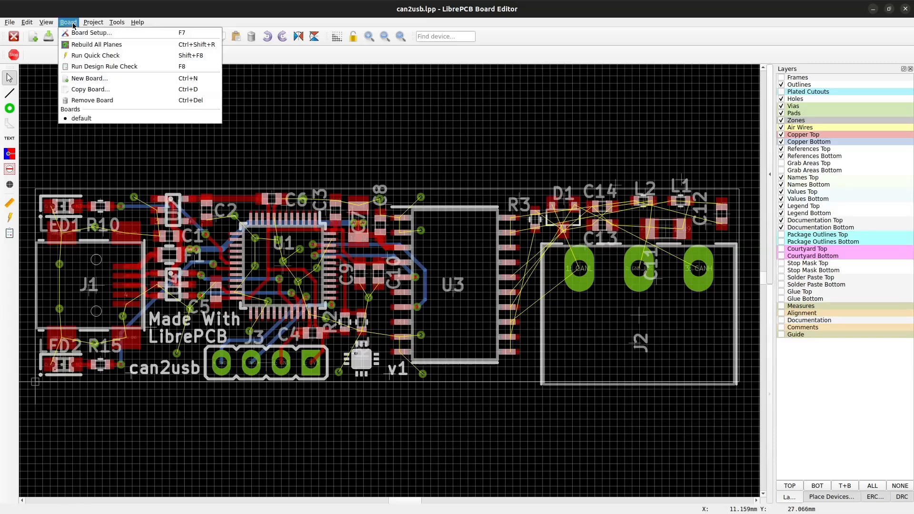
left_click(112, 91)
type("other_approach")
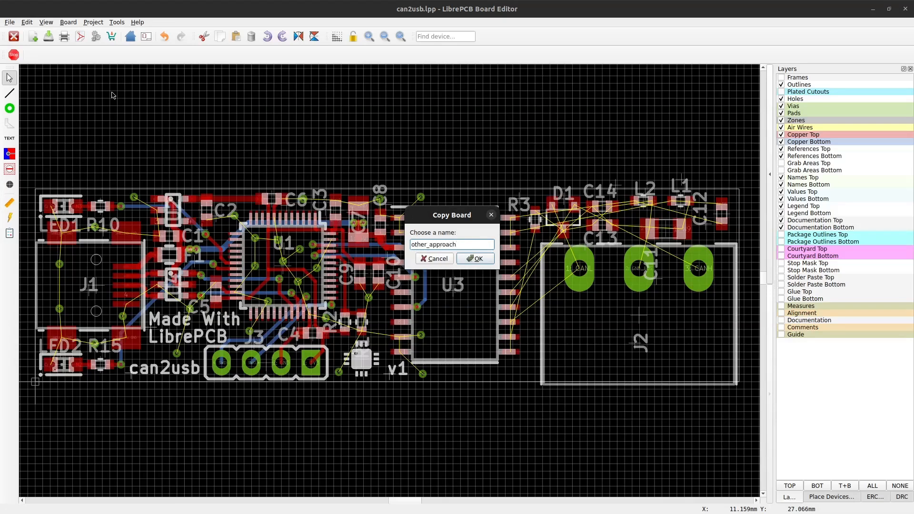
key("Return")
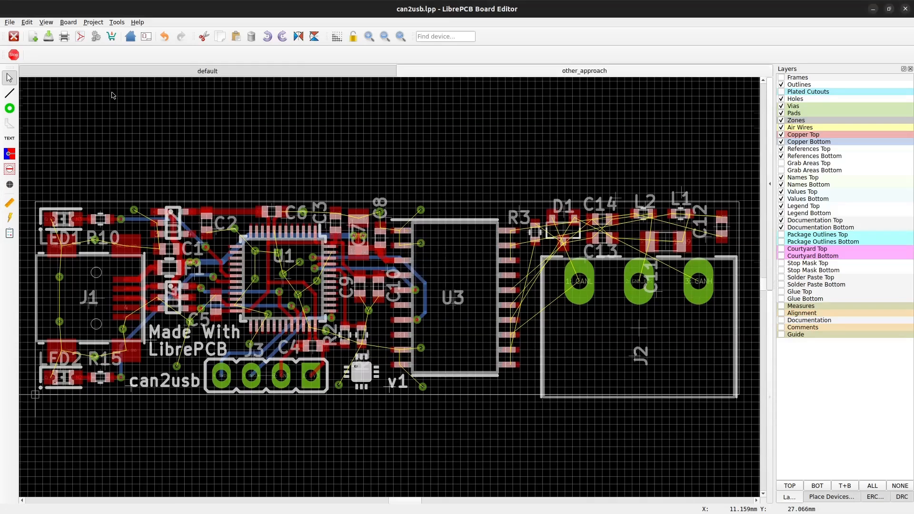
left_click(231, 71)
left_click(440, 71)
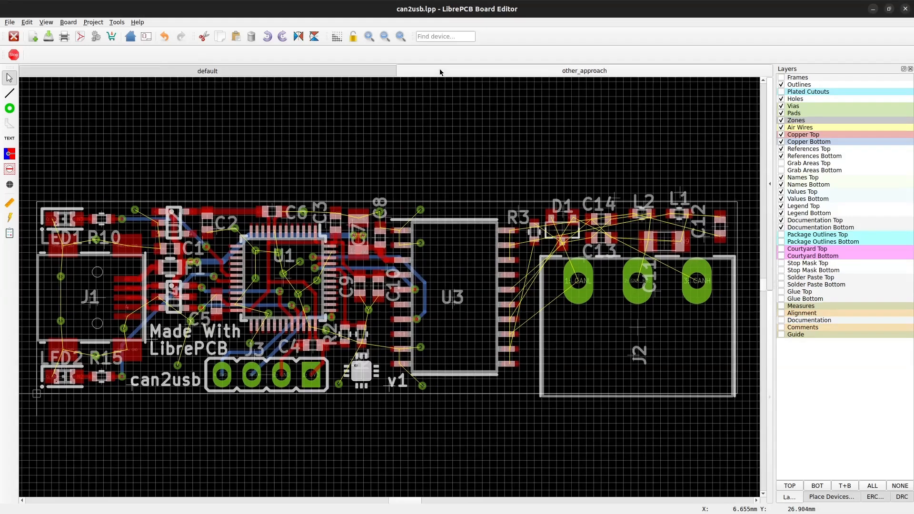
- Rotate J2 90° counterclockwise against the board's right edge, moving the small parts above the outline and R3 beside U3's lower-right pins
middle_click_drag(468, 111, 380, 100)
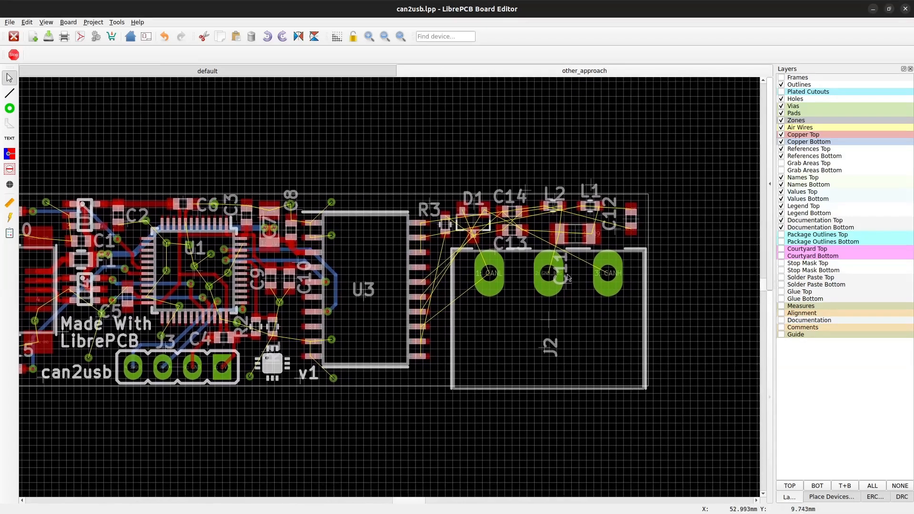
left_click_drag(553, 320, 752, 307)
key("r")
left_click_drag(623, 292, 449, 113)
left_click_drag(632, 220, 662, 130)
left_click_drag(751, 308, 581, 293)
left_click(676, 282)
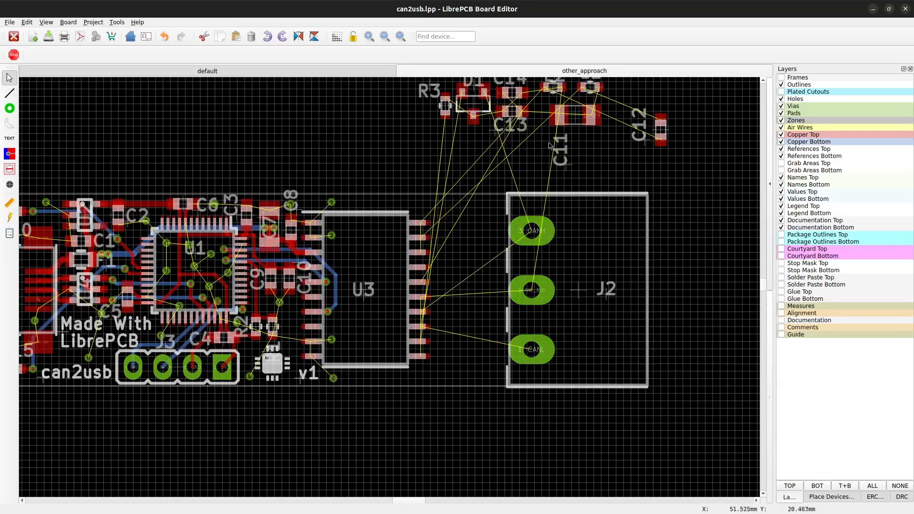
left_click_drag(443, 108, 444, 352)
left_click(455, 325)
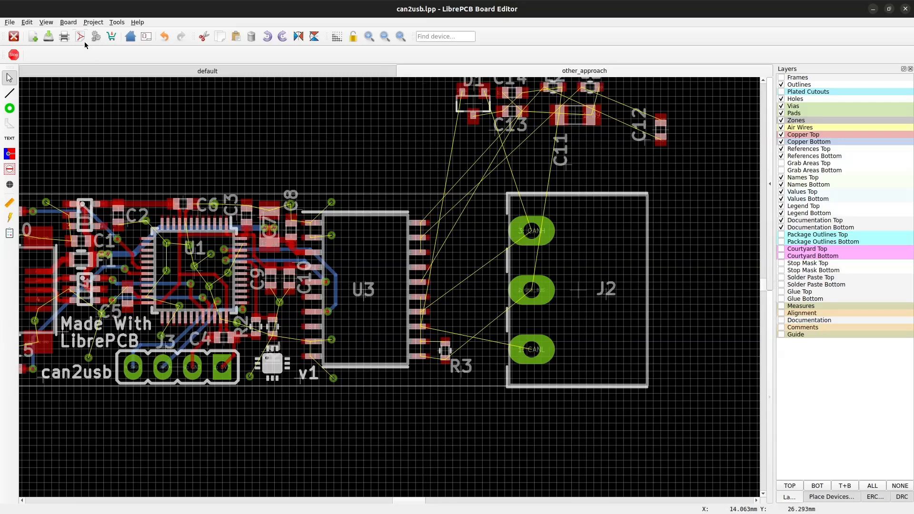
- Set the other_approach board to 2 inner copper layers in the board setup
left_click(69, 24)
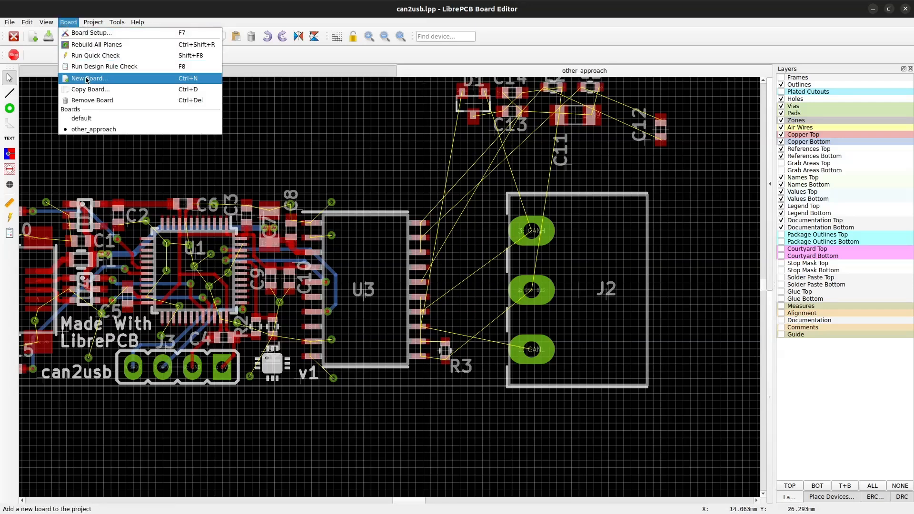
left_click(89, 33)
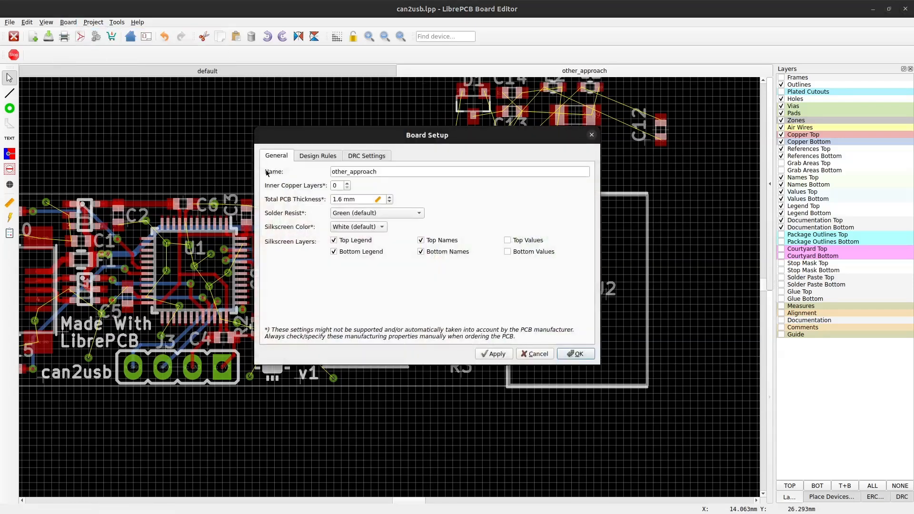
left_click(346, 184)
left_click(346, 184)
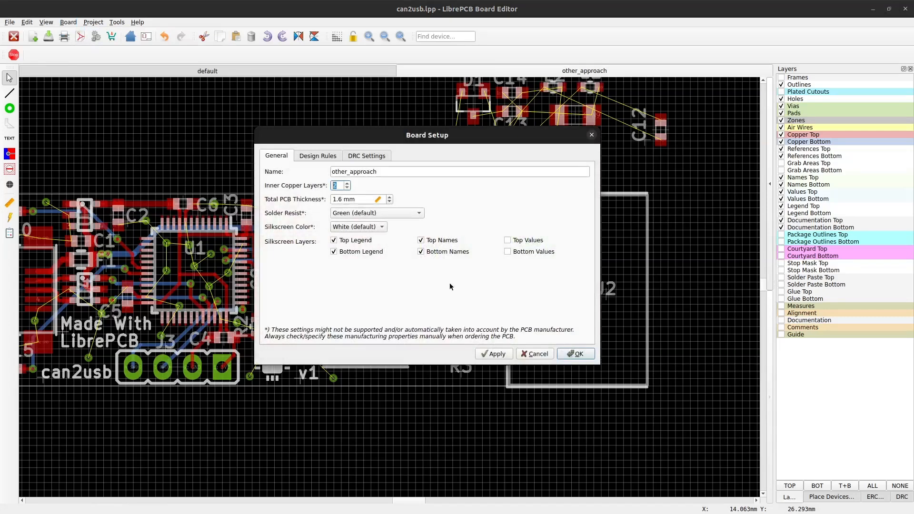
left_click(576, 354)
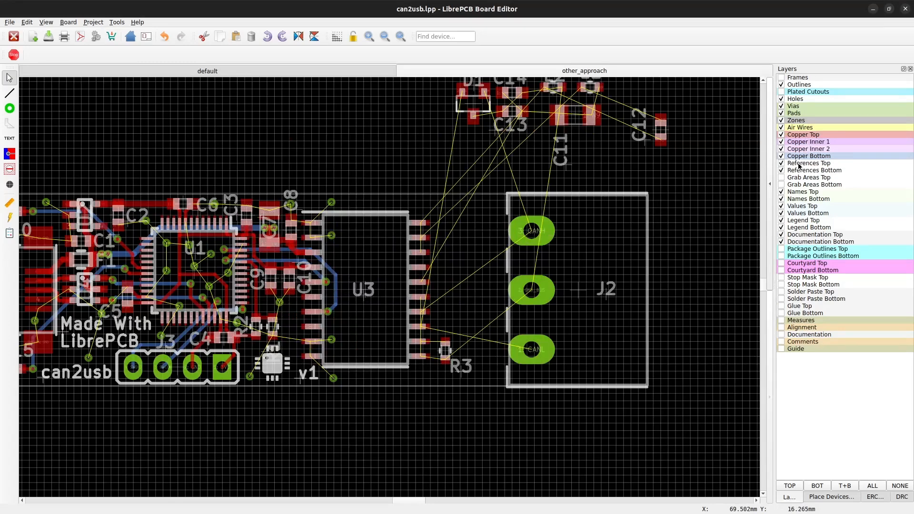
- Remove the default board from the project
left_click(364, 72)
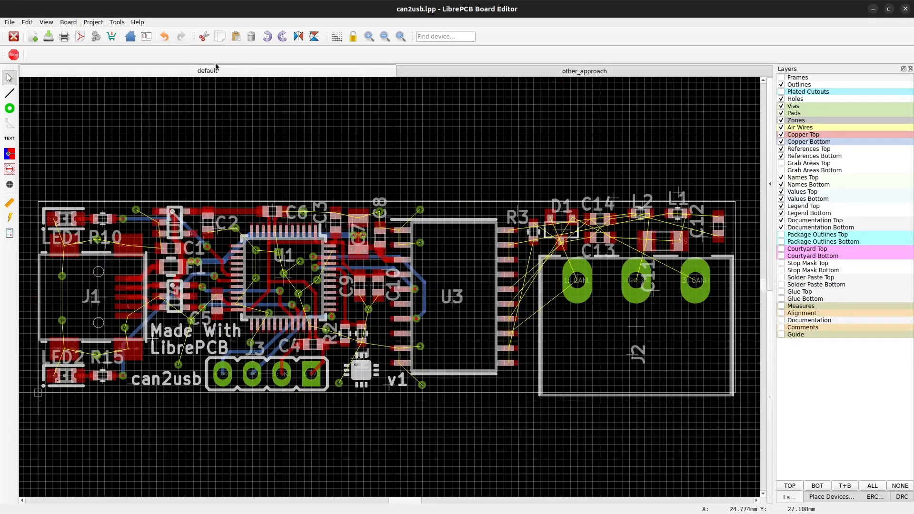
left_click(68, 22)
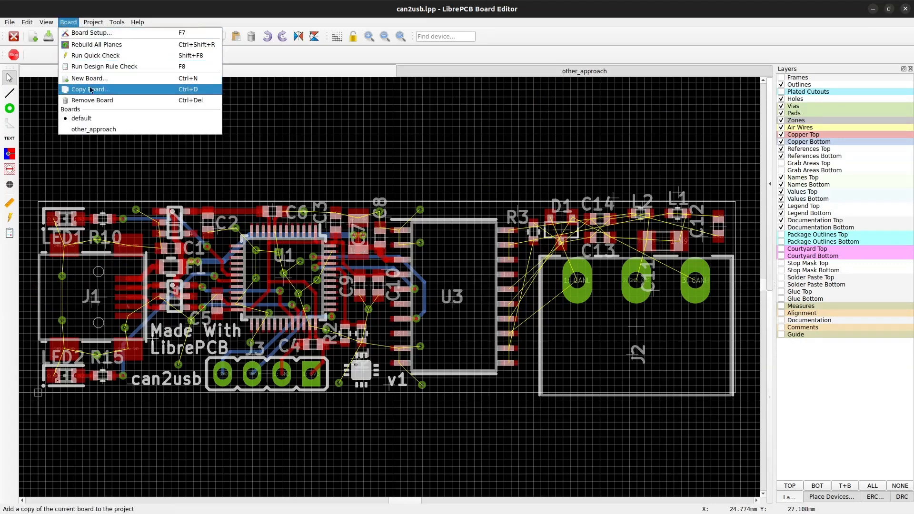
left_click(95, 101)
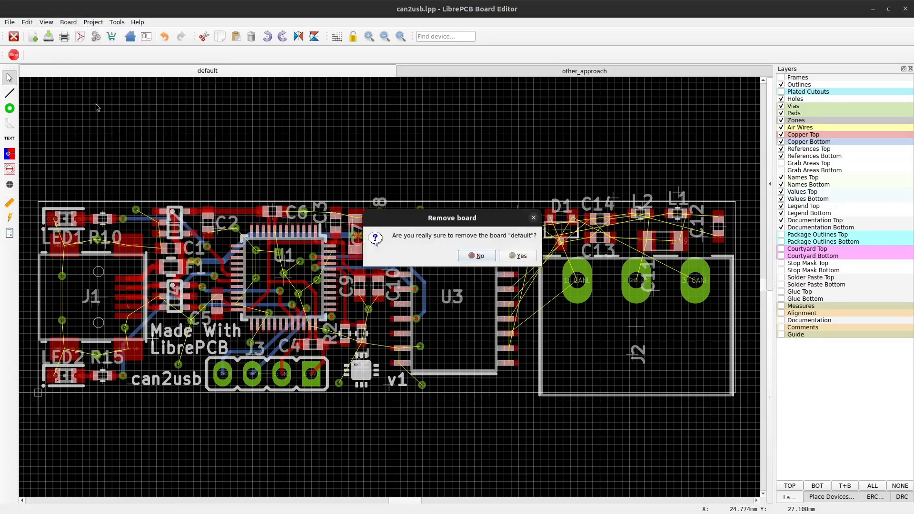
left_click(520, 256)
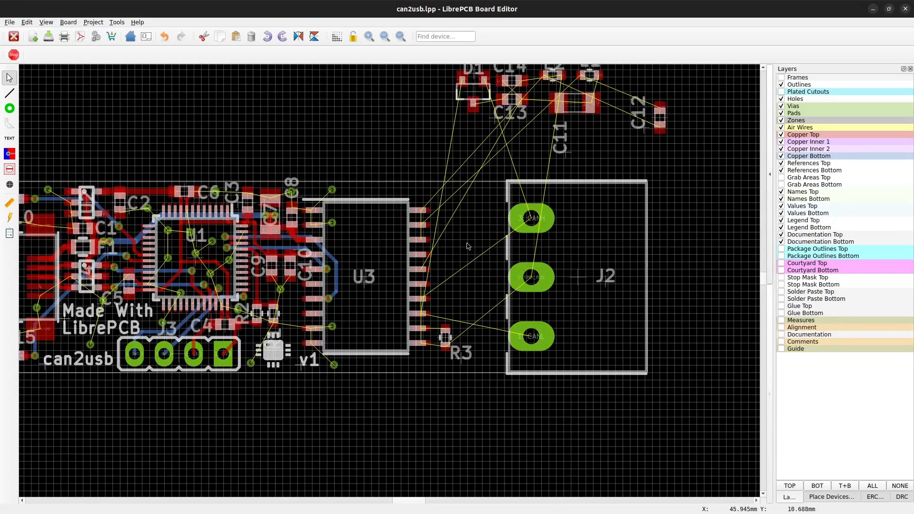
- Copy the other_approach board under the name tht_prototype
left_click(72, 23)
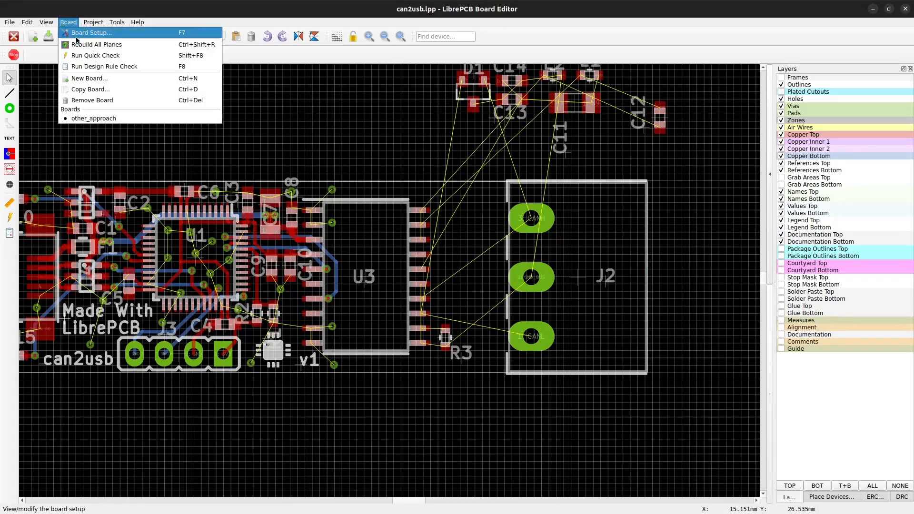
left_click(92, 89)
type("th")
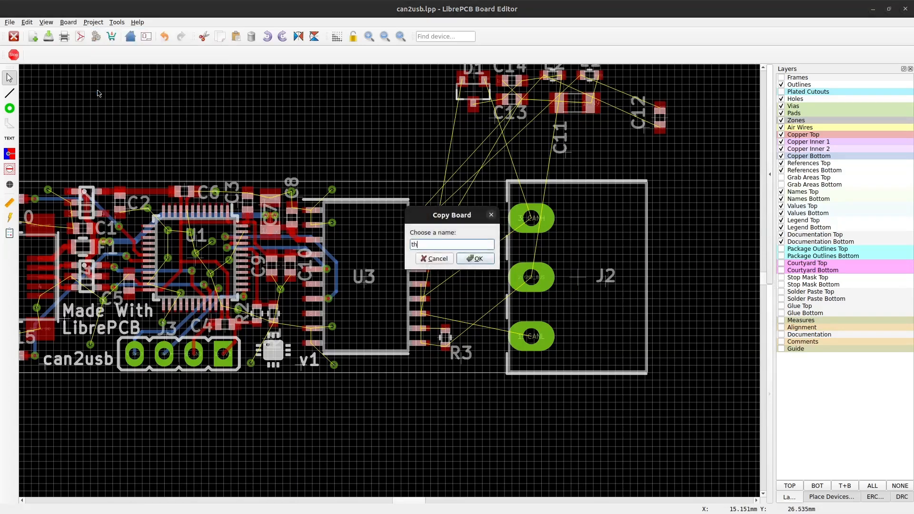
type("t_prototype")
key("Return")
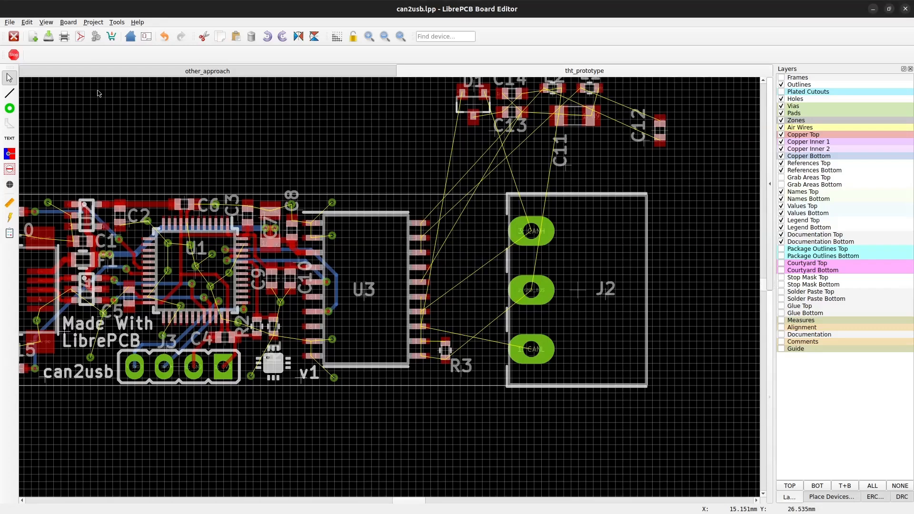
- Extend the tht_prototype board outline upward to a height of about 29 mm by moving its two upper corners
middle_click_drag(181, 174, 260, 205)
scroll(262, 206, "down", 1)
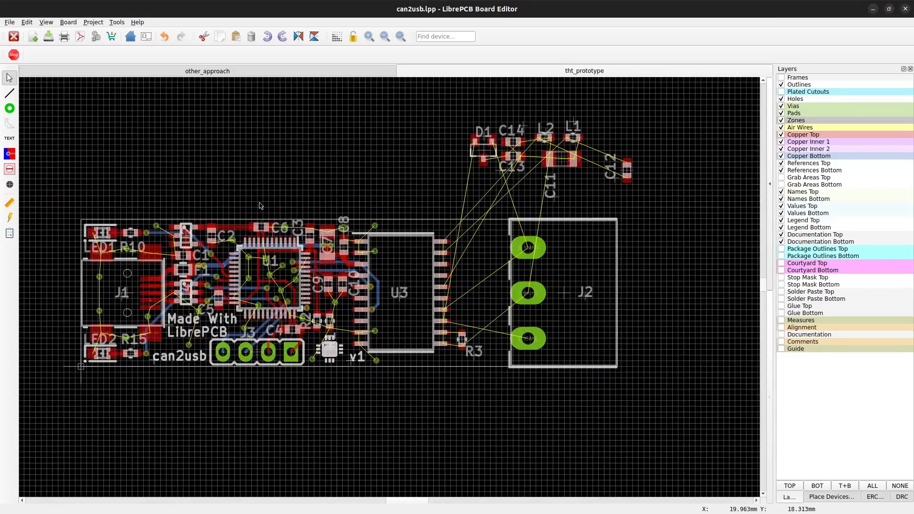
left_click(428, 221)
left_click_drag(617, 220, 616, 109)
left_click_drag(81, 219, 82, 108)
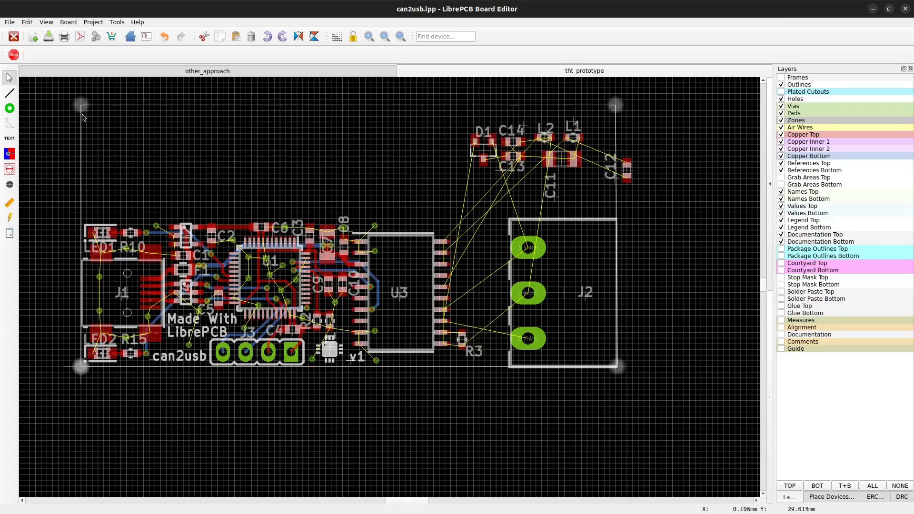
- Move LED1 into the free area above J1 and change its device to LED ⌀3.0x4.5/2.54mm Green
left_click_drag(102, 233, 106, 188)
right_click(111, 185)
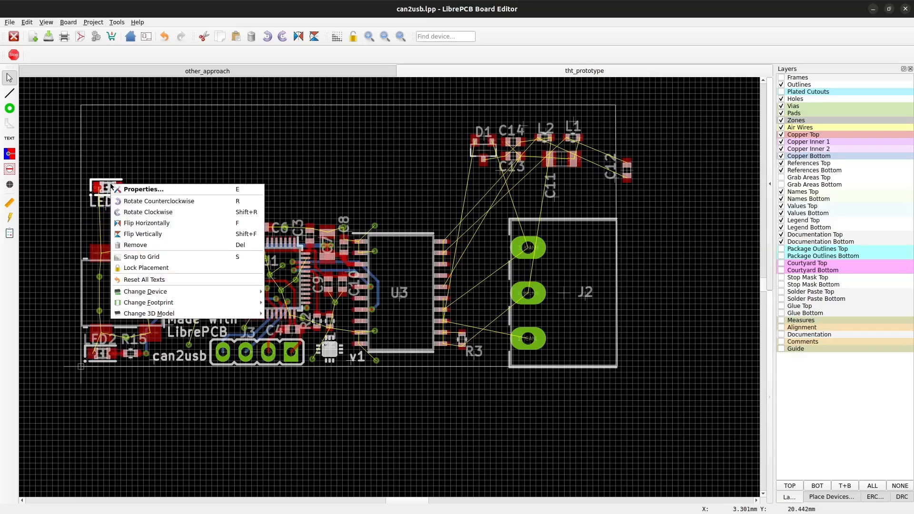
mouse_move(180, 291)
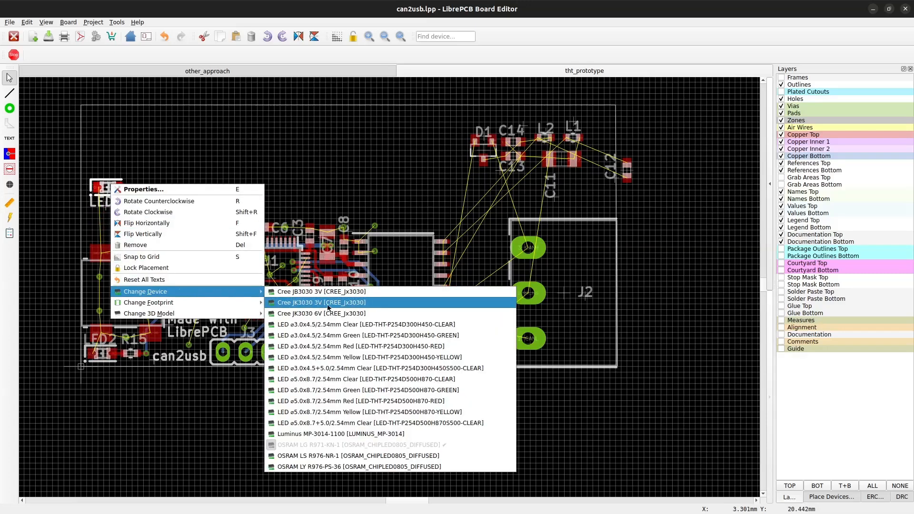
left_click(378, 335)
- Delete LED1's value text, rotate the LED 90° counterclockwise and place it near the board's left edge
left_click_drag(110, 188, 133, 156)
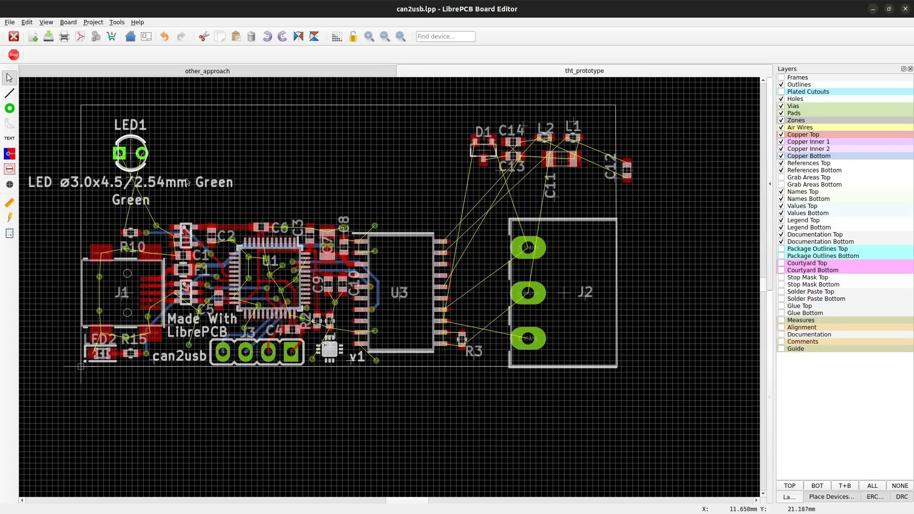
left_click(229, 173)
left_click(215, 181)
key("Delete")
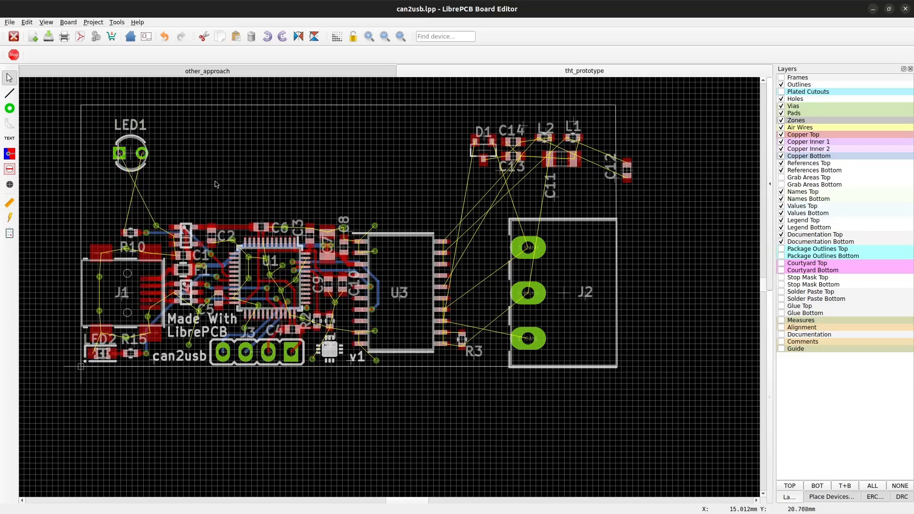
left_click_drag(131, 154, 114, 169)
key("r")
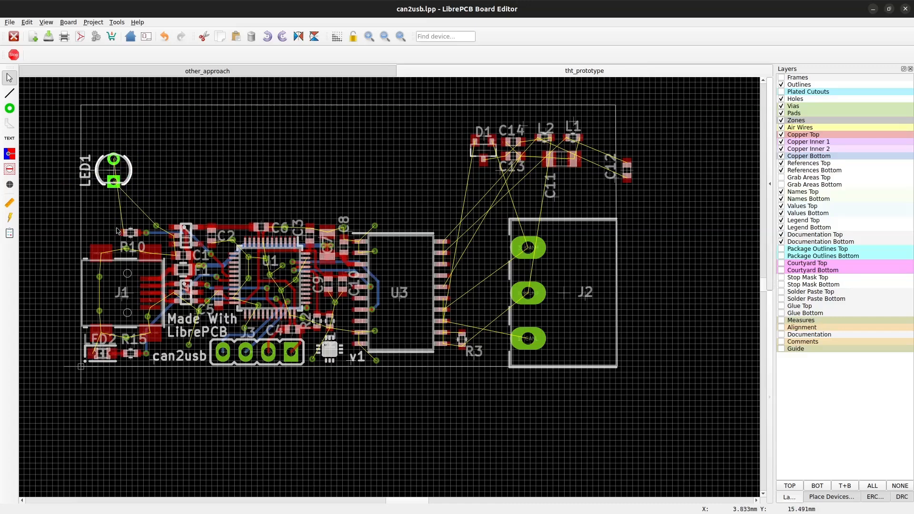
- Change R10's device to Resistor THT 0207 and place it horizontally just above LED1
right_click(130, 233)
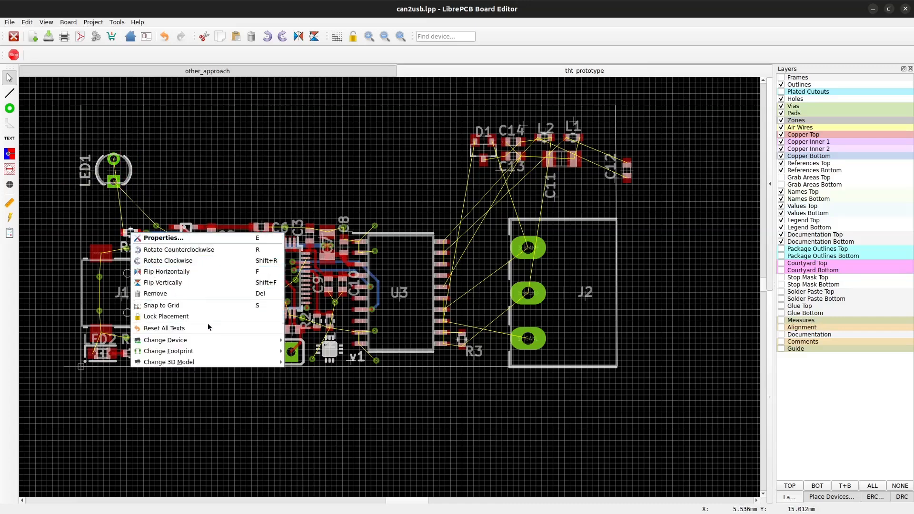
mouse_move(210, 339)
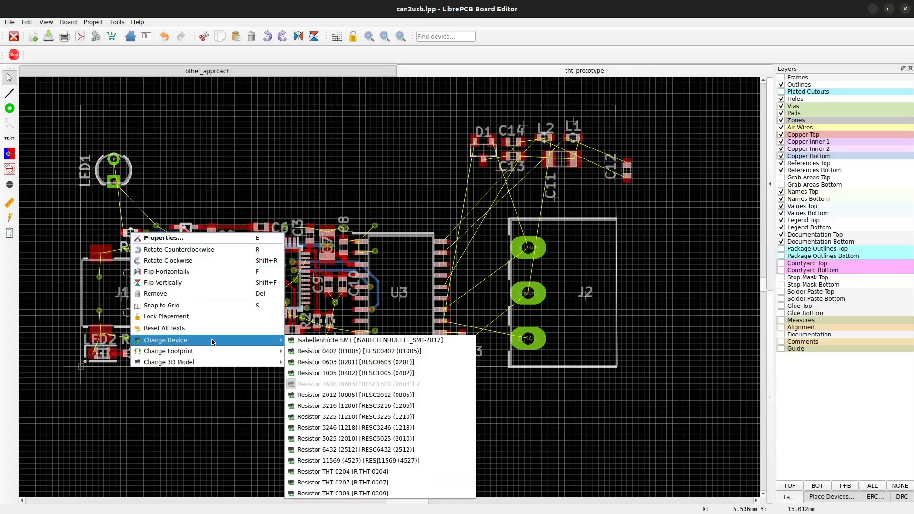
left_click(371, 483)
left_click_drag(189, 206, 161, 139)
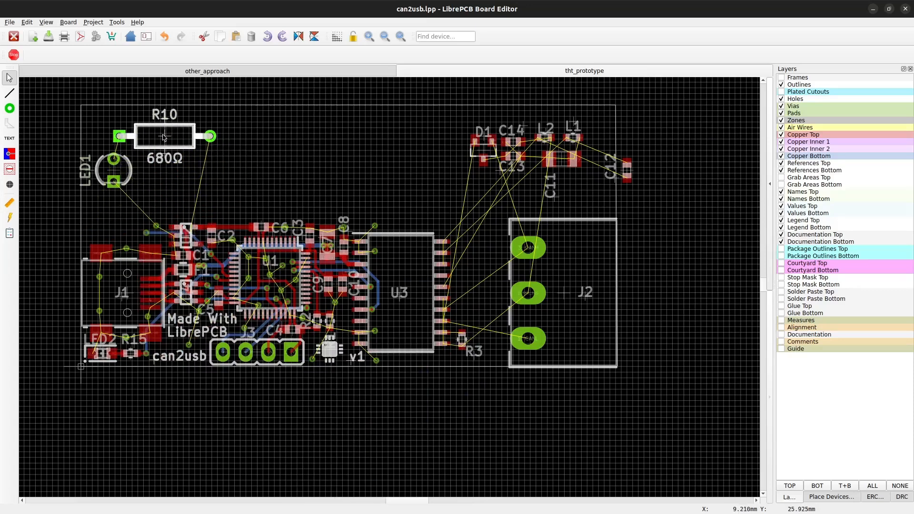
left_click(218, 176)
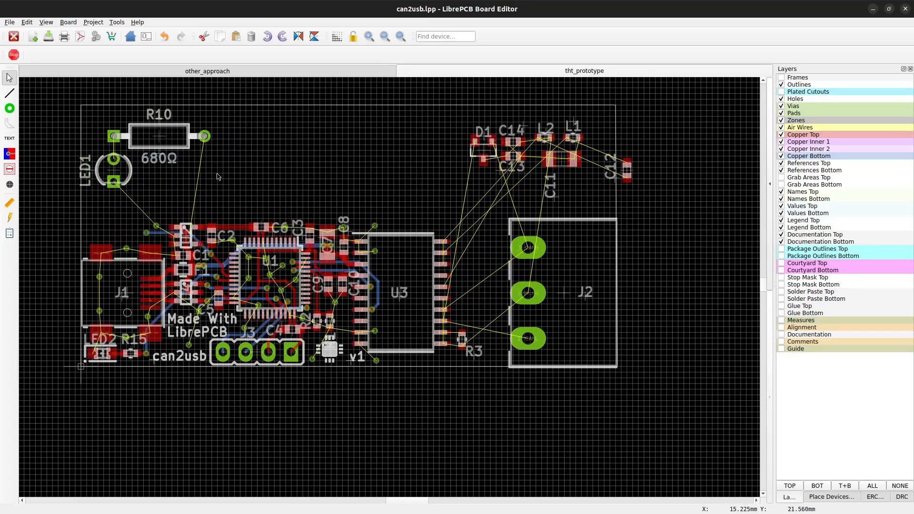
- Compare the layout of the other_approach board with tht_prototype
left_click(209, 71)
scroll(571, 261, "down", 3)
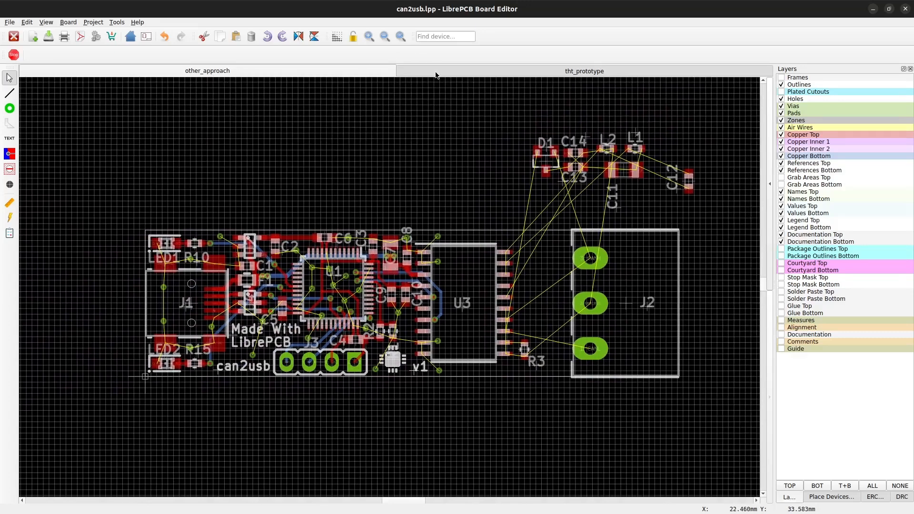
left_click(436, 73)
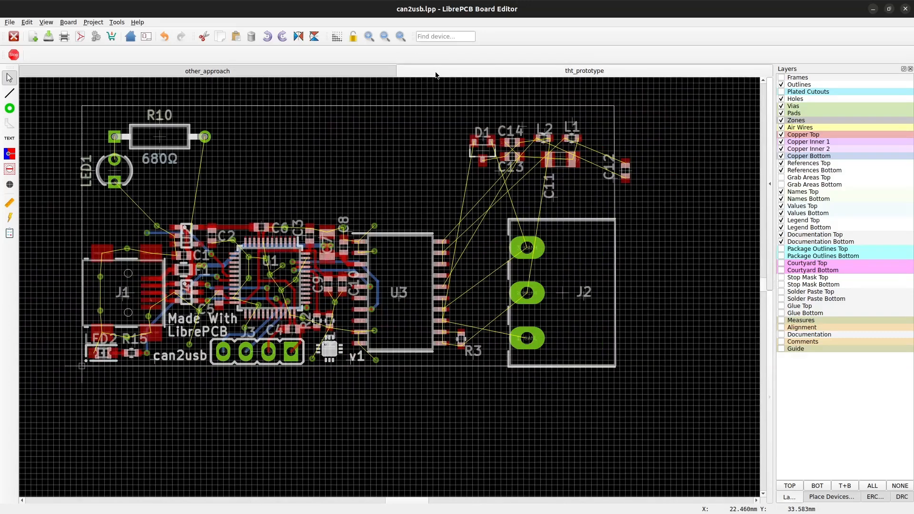
- Remove connector J2 from the schematic and check both boards for the change
left_click(146, 38)
left_click_drag(679, 261, 652, 302)
right_click(660, 280)
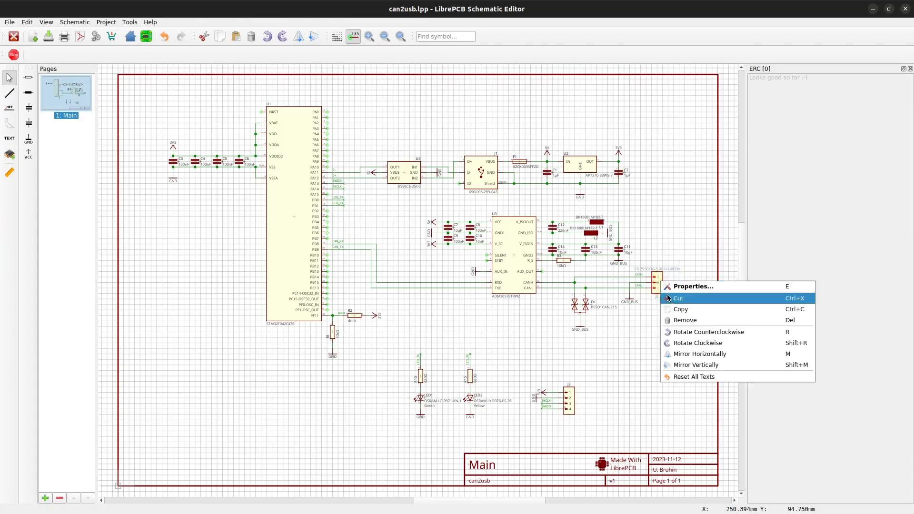
left_click(678, 318)
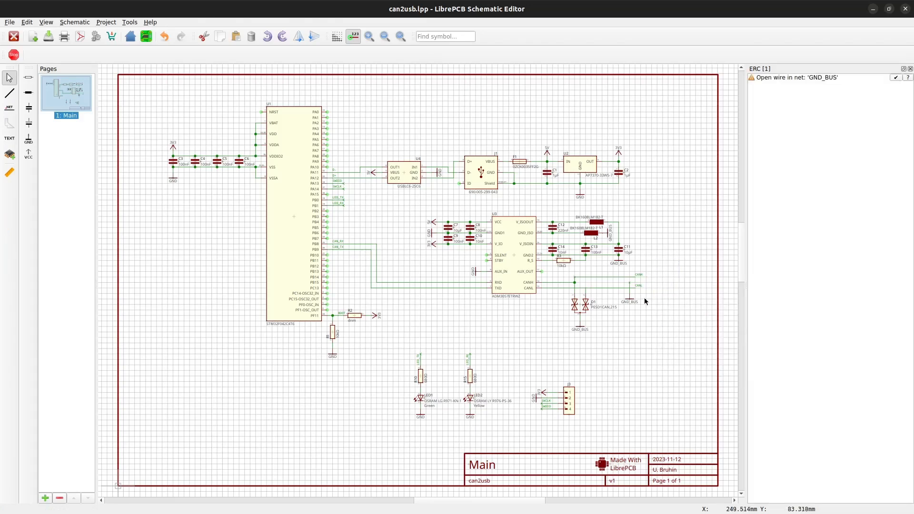
left_click(146, 36)
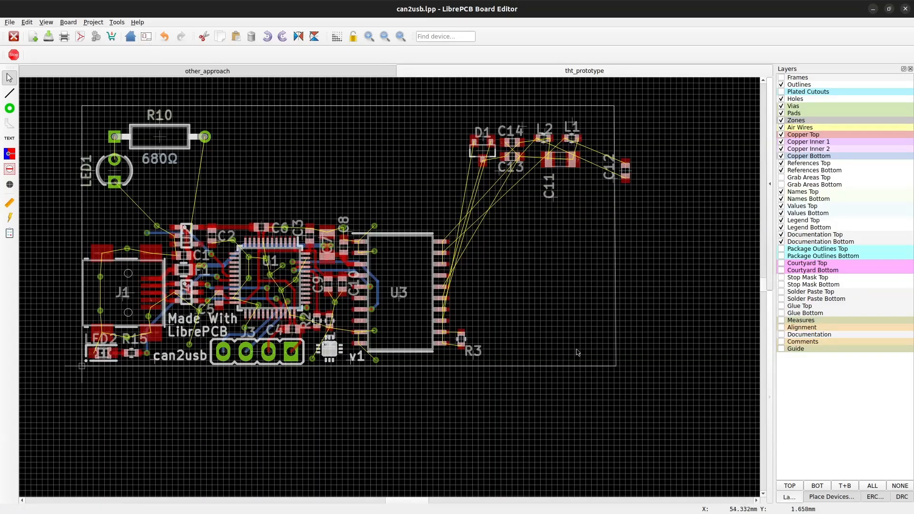
left_click(305, 72)
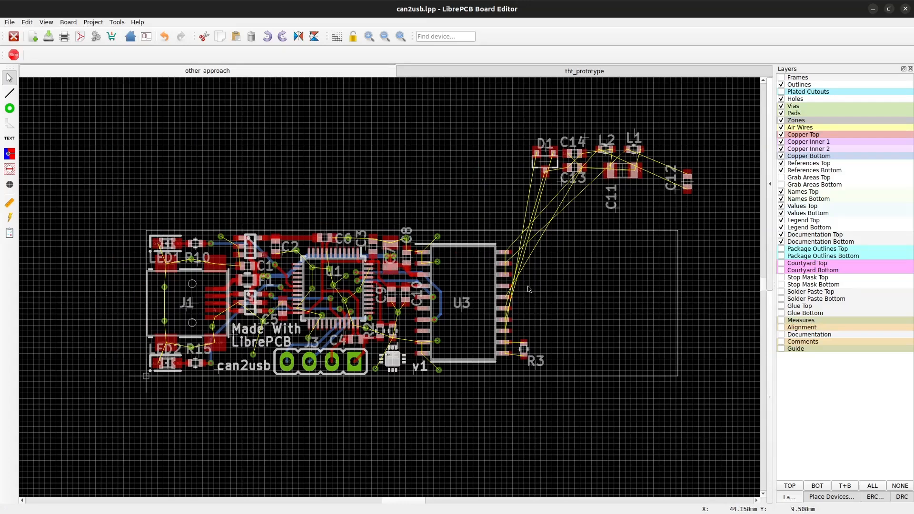
- Open LED1's properties in the schematic and inspect its assembly options for the OSRAM LG R971-KN-1 and 3 mm green LED devices
left_click(146, 36)
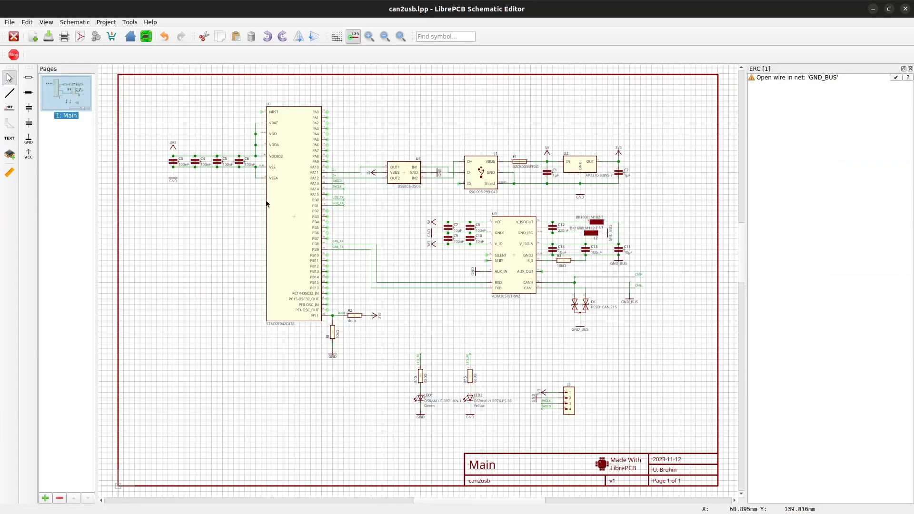
scroll(419, 404, "up", 6)
double_click(430, 381)
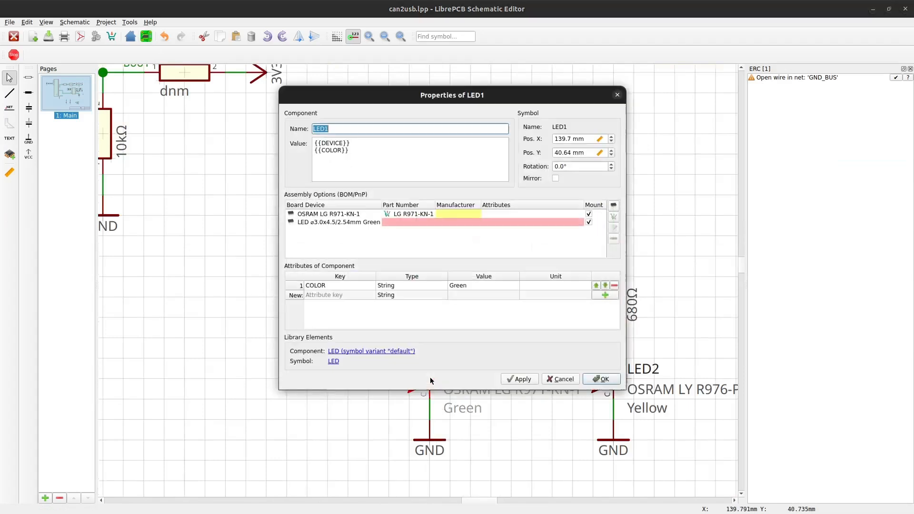
left_click(368, 215)
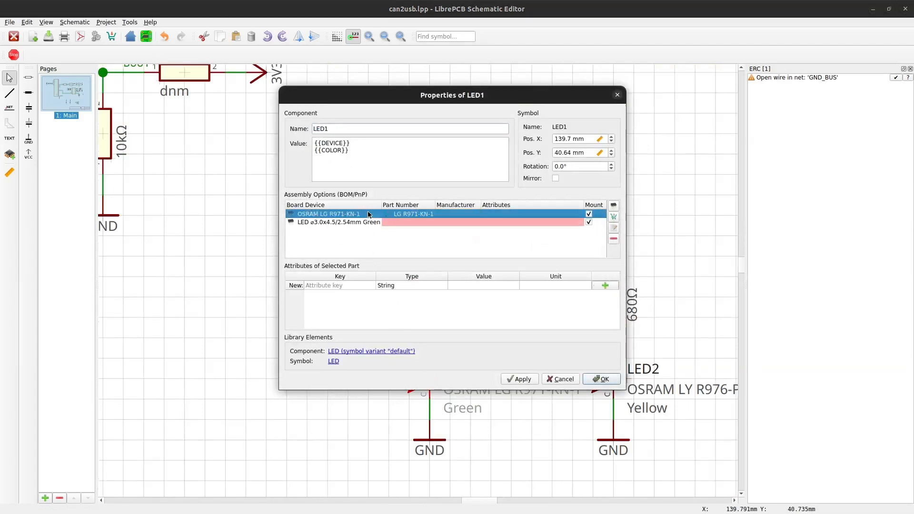
left_click(367, 222)
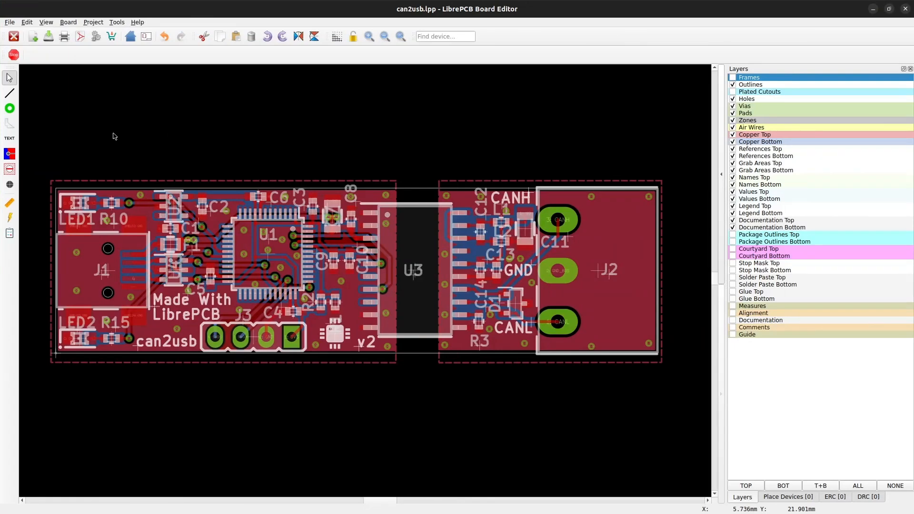
- Run the design rule check, move the 5V via near F1 away from the neighbouring 5V via, and run the check again
left_click(10, 233)
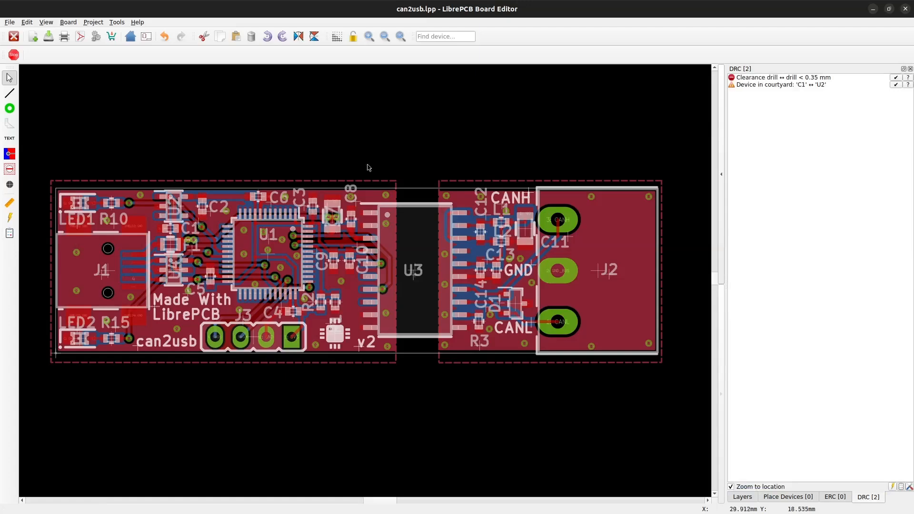
left_click(758, 78)
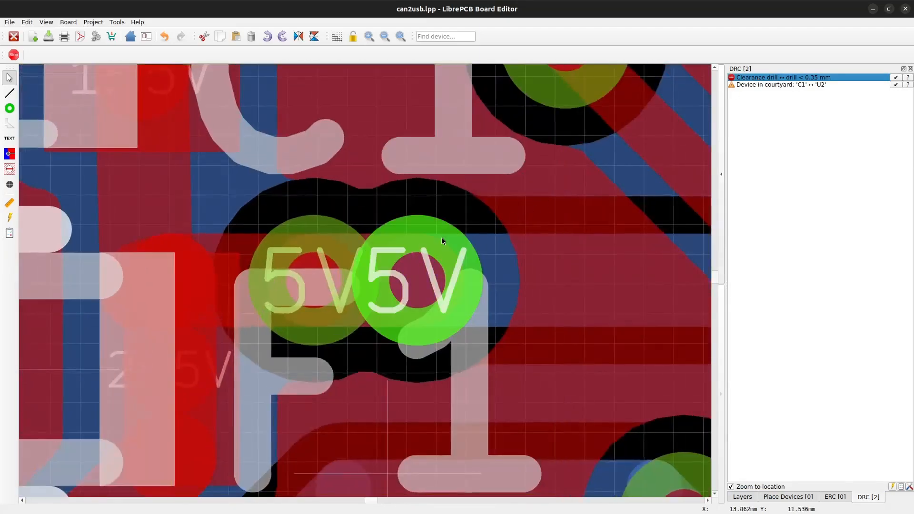
left_click_drag(442, 237, 461, 237)
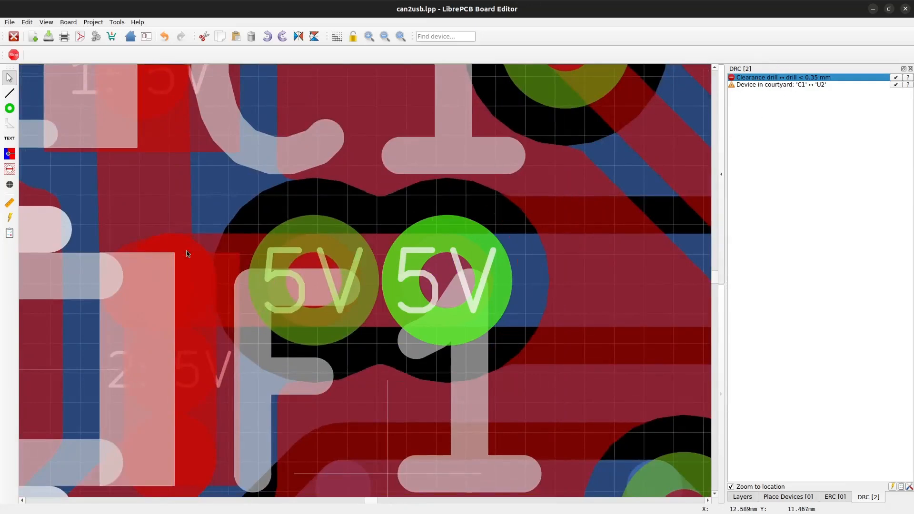
left_click(9, 233)
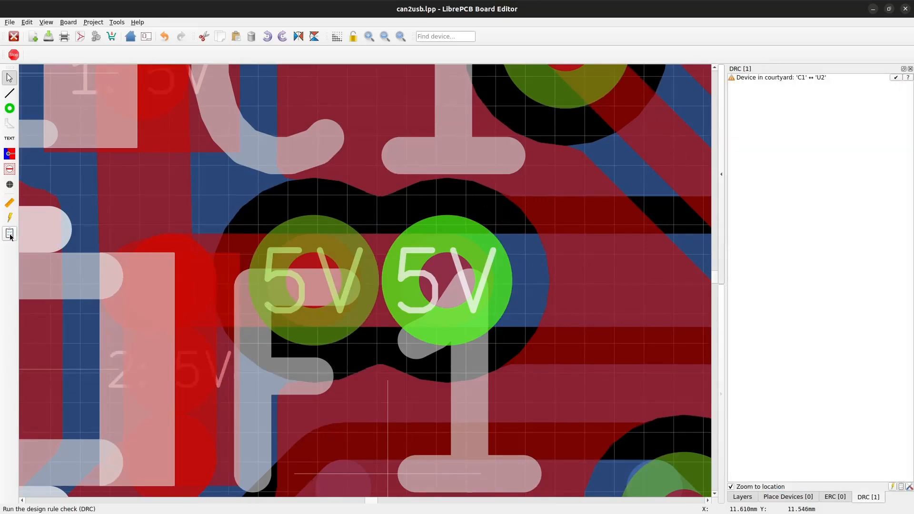
- Locate the courtyard warning between C1 and U2 on the board and approve it
left_click(776, 78)
scroll(280, 275, "down", 4)
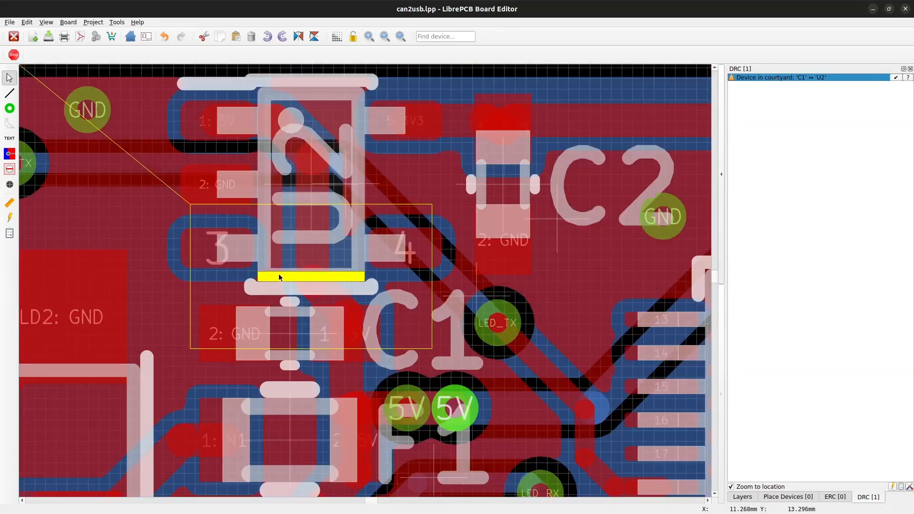
left_click(895, 77)
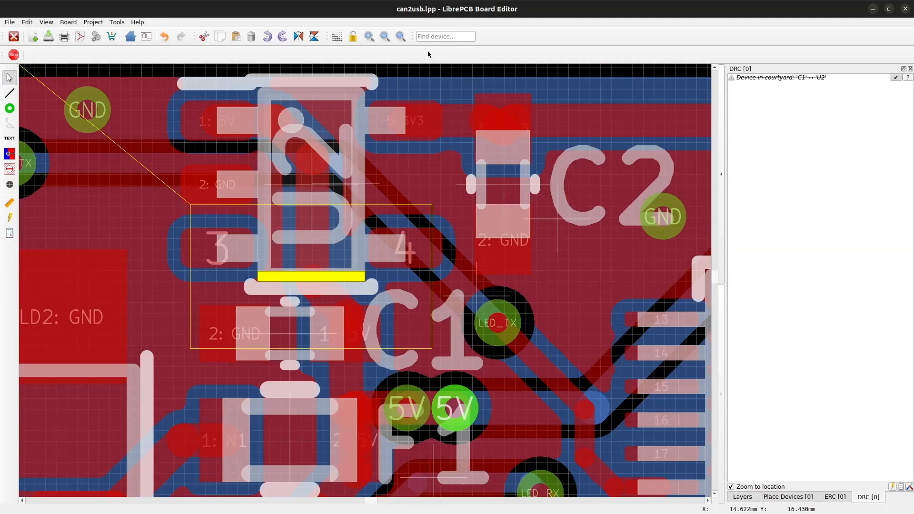
- Inspect the assembled board in the 3D view, tilting in on the small components beside U1, and close the view again
left_click(401, 36)
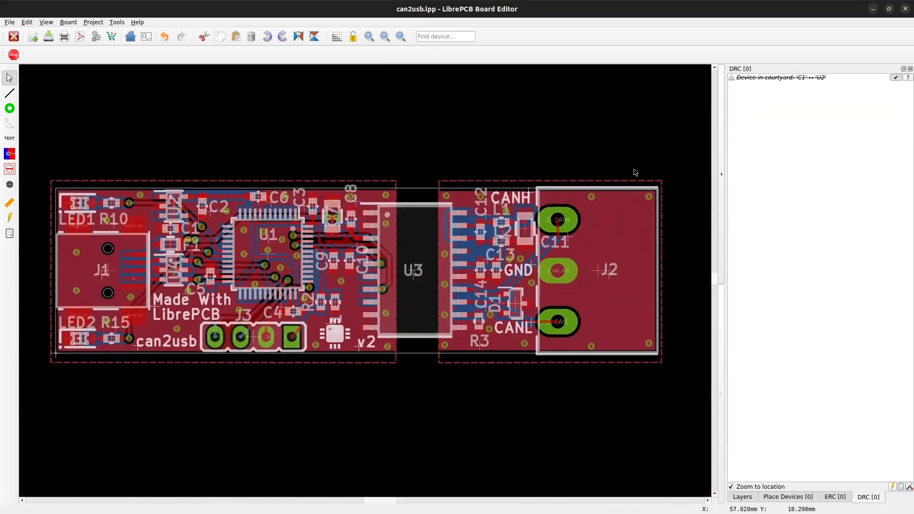
left_click(721, 176)
scroll(553, 283, "up", 7)
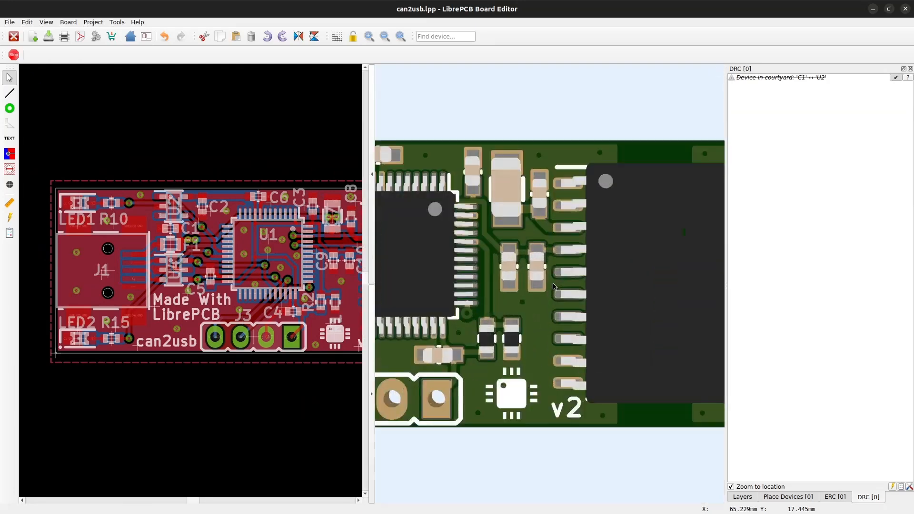
left_click_drag(533, 360, 571, 259)
scroll(562, 238, "up", 6)
scroll(594, 267, "up", 2)
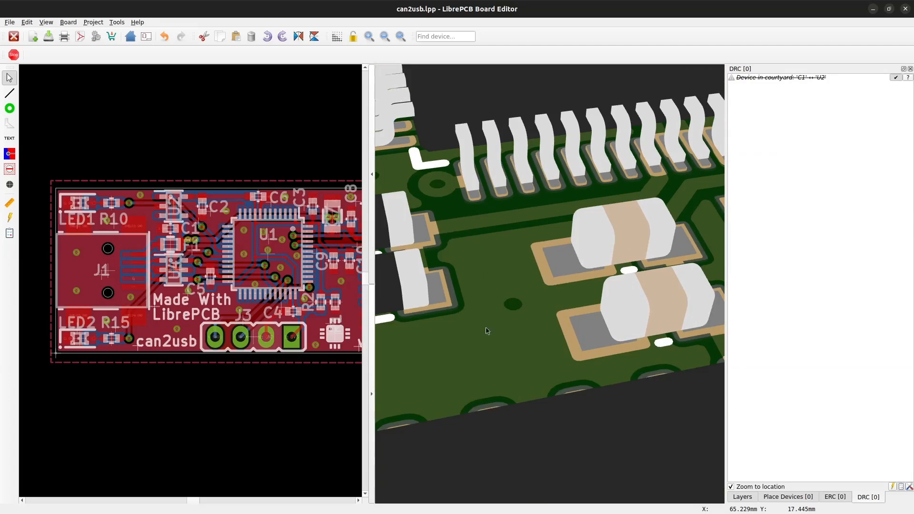
left_click(372, 393)
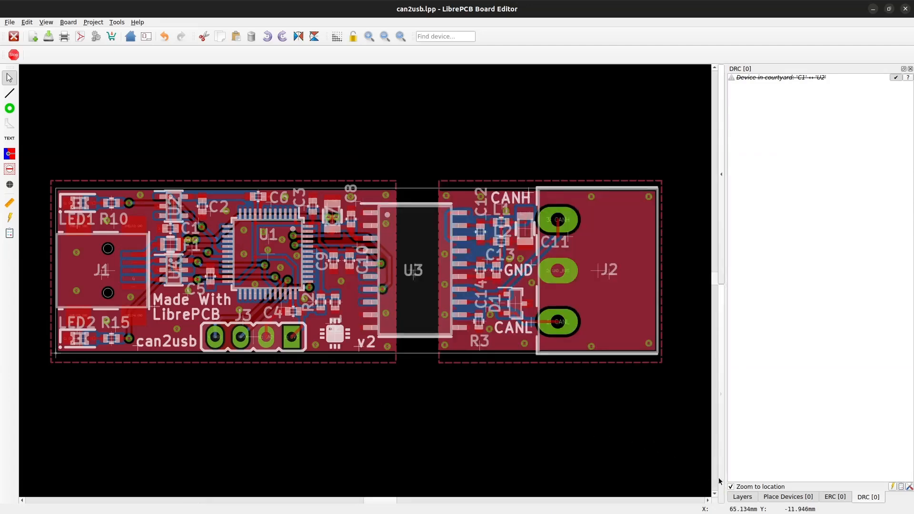
- Preview the board with only its top layers shown, followed by only its bottom layers
left_click(753, 500)
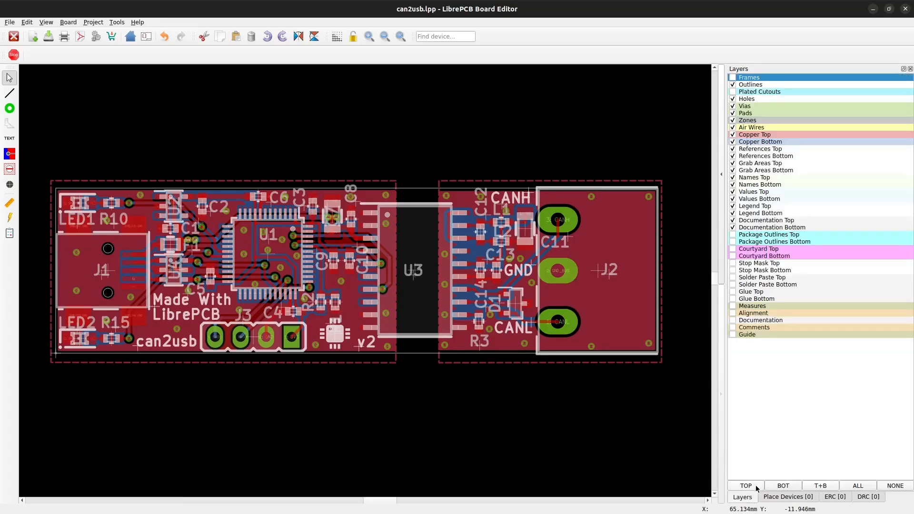
left_click(757, 487)
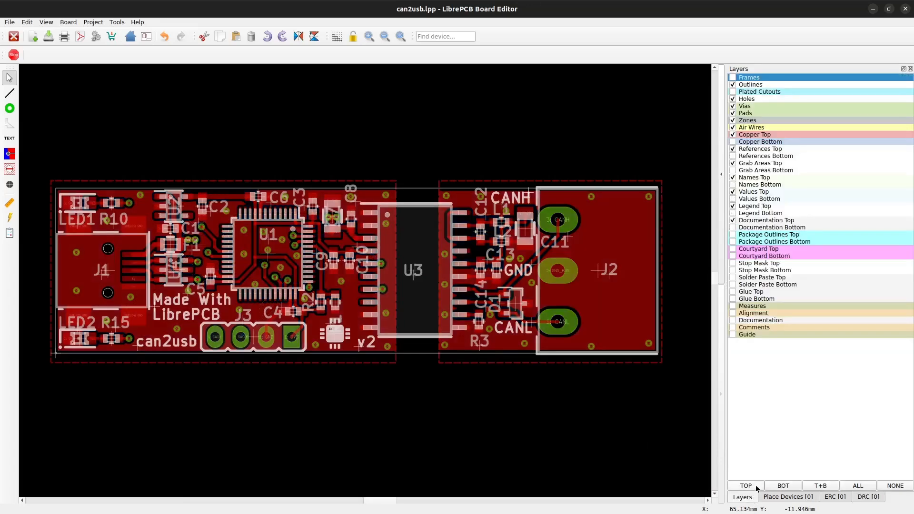
left_click(784, 489)
- Show only the Outlines, Stop Mask Top, Stop Mask Bottom and Copper Top layers and examine the pads around J1
left_click(894, 486)
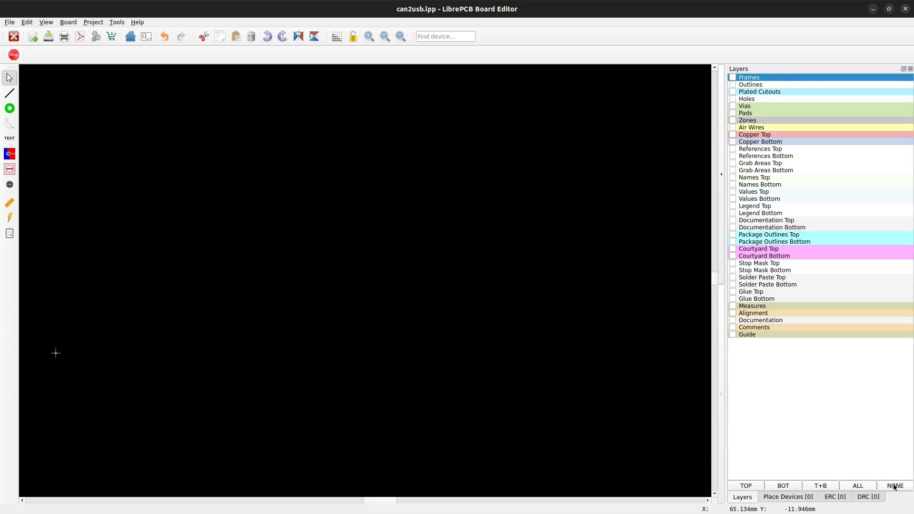
left_click(732, 84)
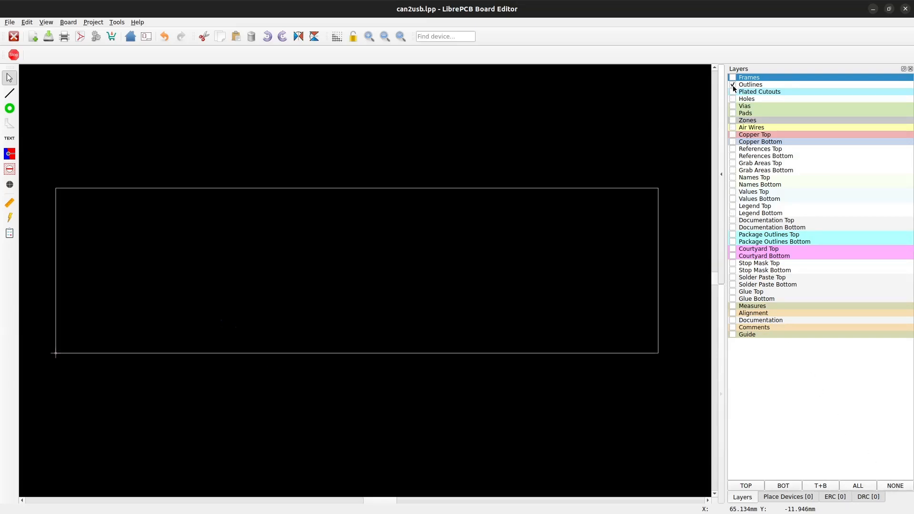
left_click(733, 268)
left_click(733, 263)
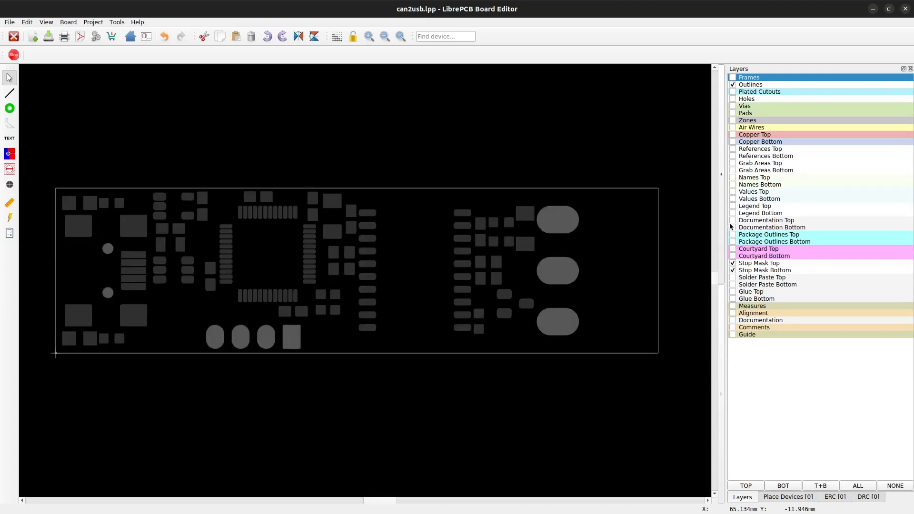
left_click(733, 134)
scroll(142, 269, "up", 9)
middle_click_drag(161, 267, 393, 255)
scroll(394, 255, "down", 2)
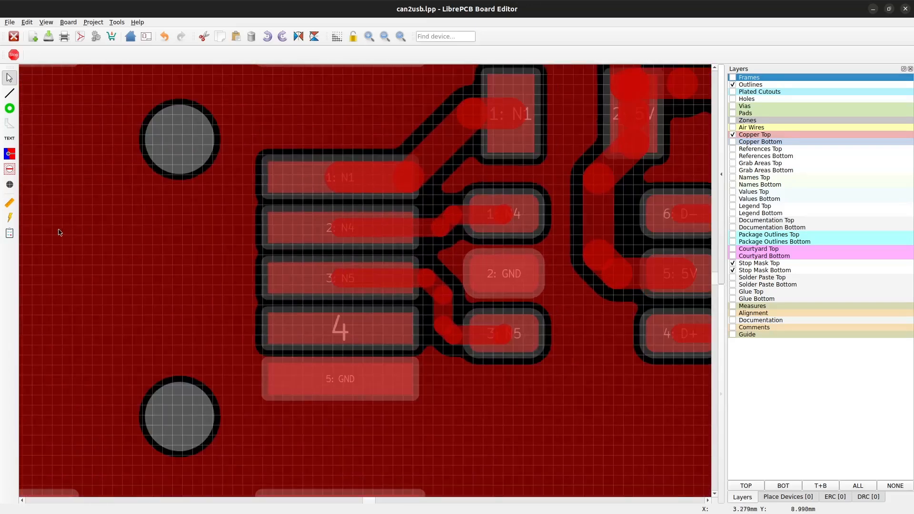
- Measure the centre-to-centre distance between the two mounting holes of J1, and leave the measuring tool
left_click(15, 204)
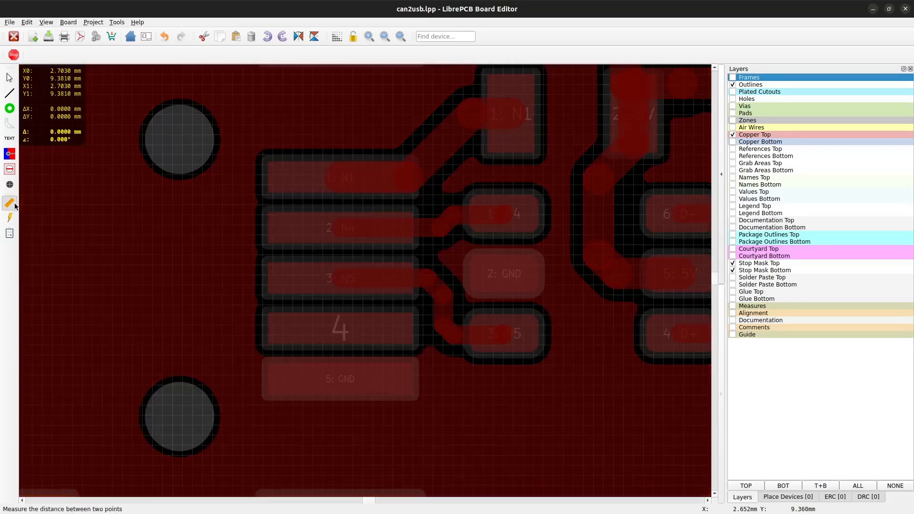
left_click(179, 139)
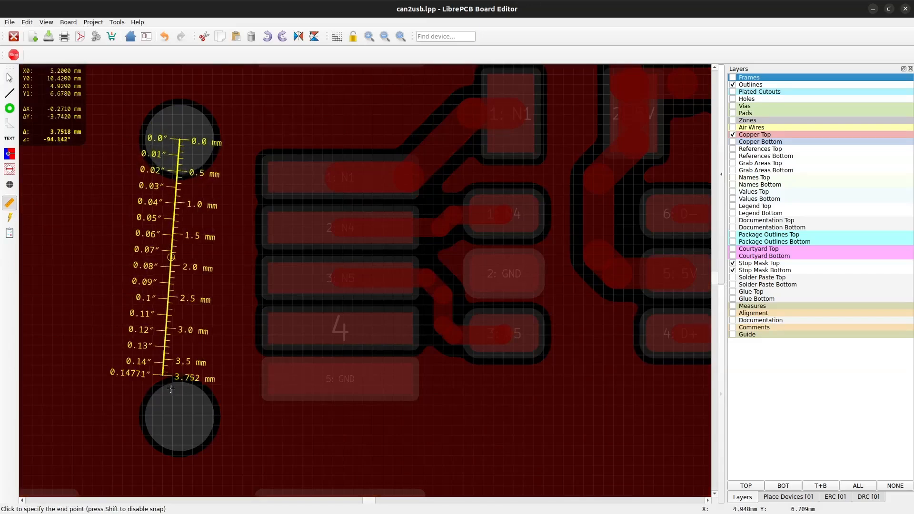
left_click(179, 416)
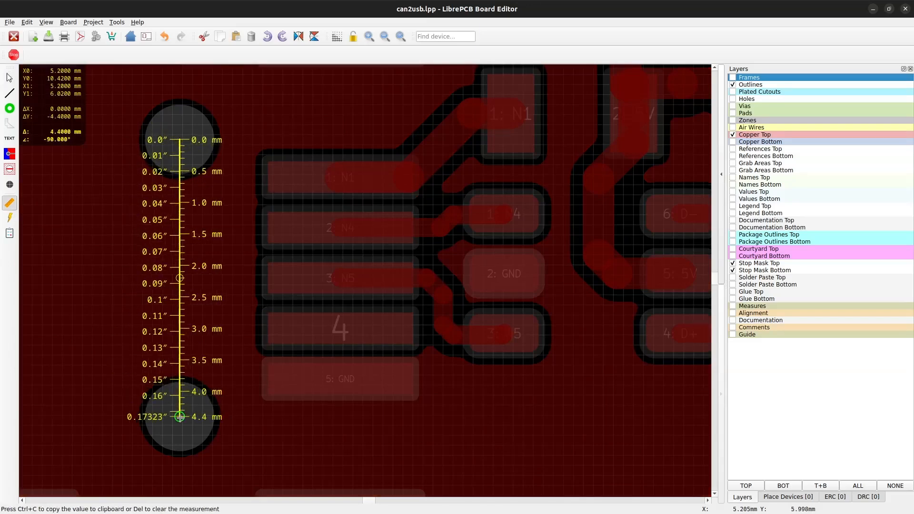
key("Escape")
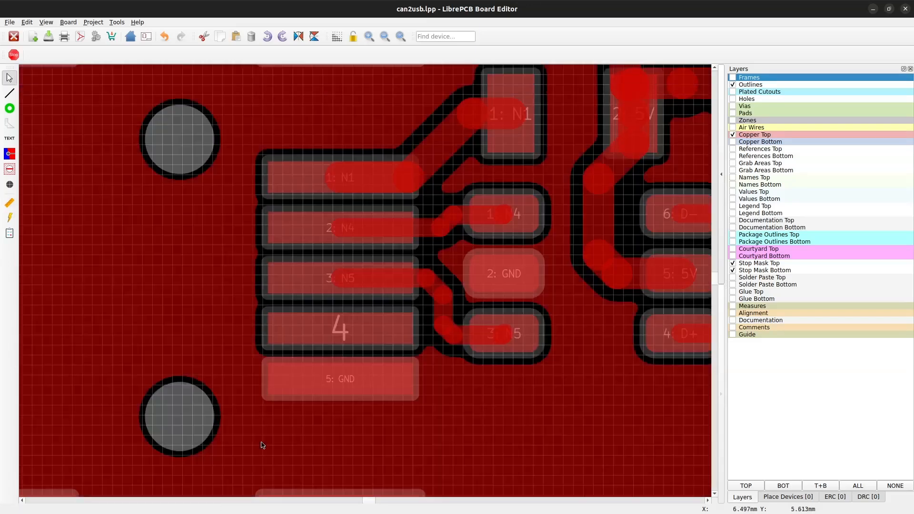
- Open the bill of materials generation for the project and enlarge its window to view the parts list
left_click(9, 22)
mouse_move(50, 77)
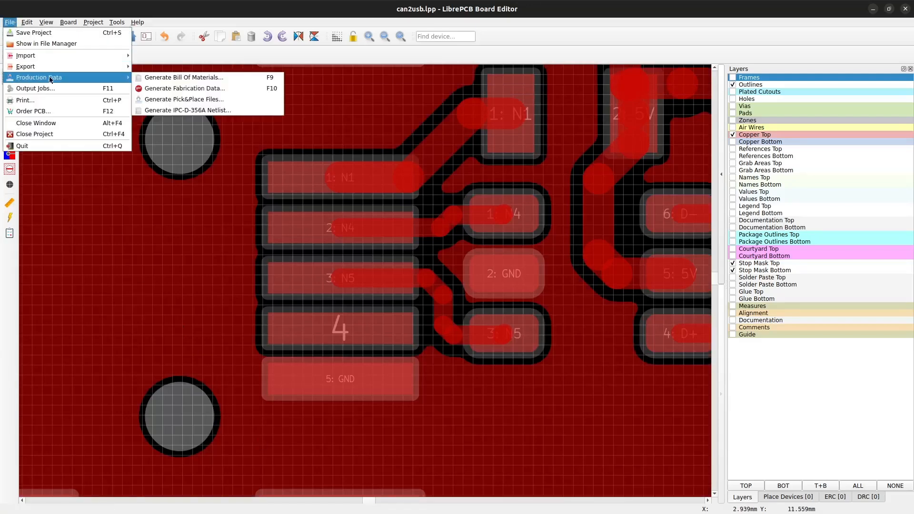
left_click(155, 82)
left_click_drag(642, 390, 845, 395)
left_click_drag(714, 112, 653, 140)
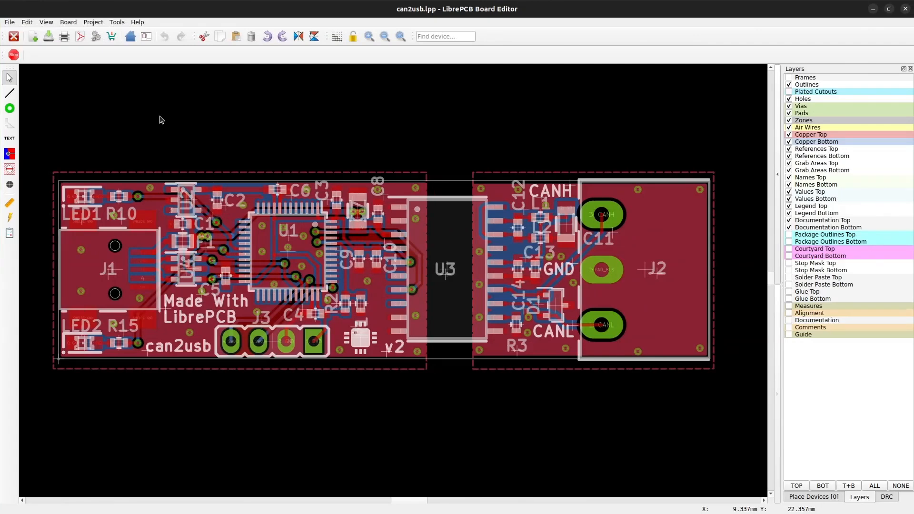
- Upload the project to the online PCB ordering service and review the ERC result and board dimensions on the order page
left_click(114, 43)
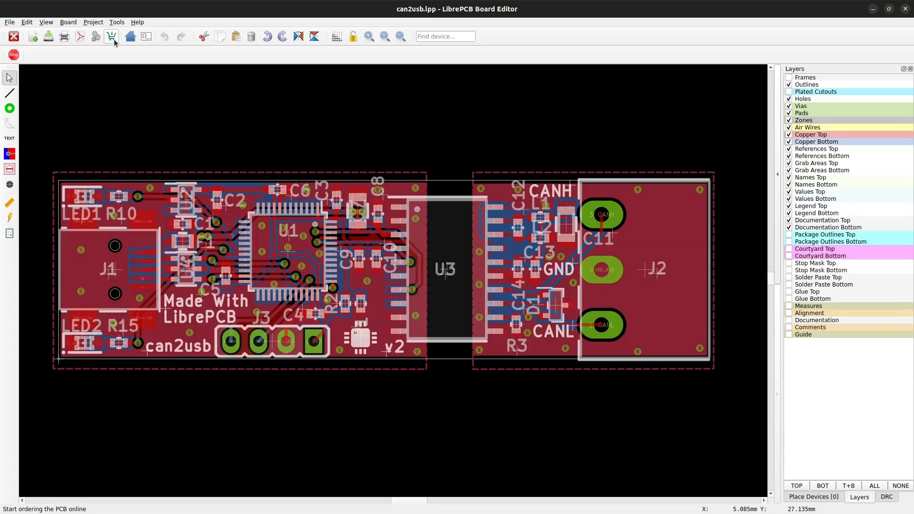
left_click(113, 40)
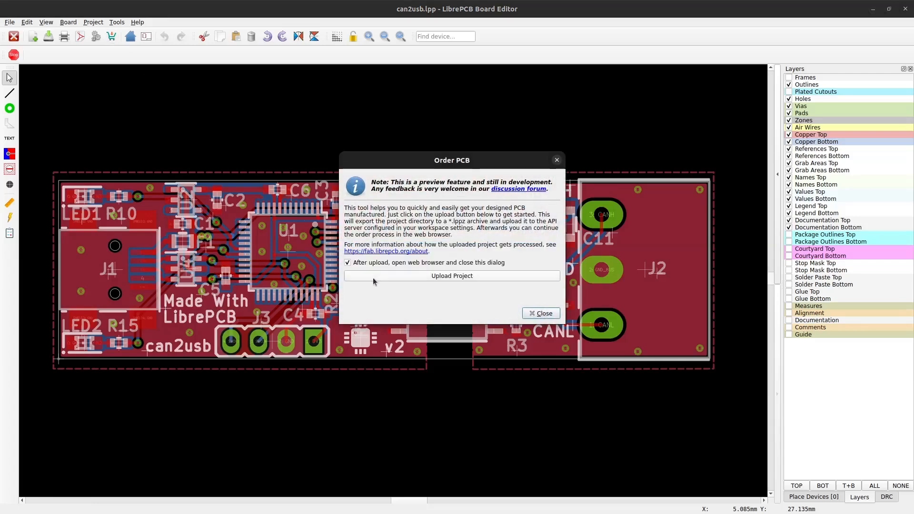
left_click(373, 276)
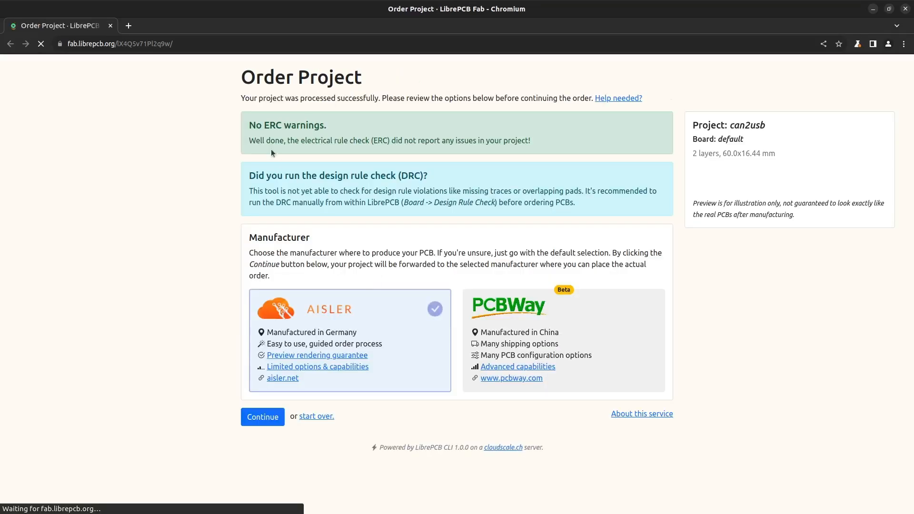
left_click_drag(248, 123, 370, 129)
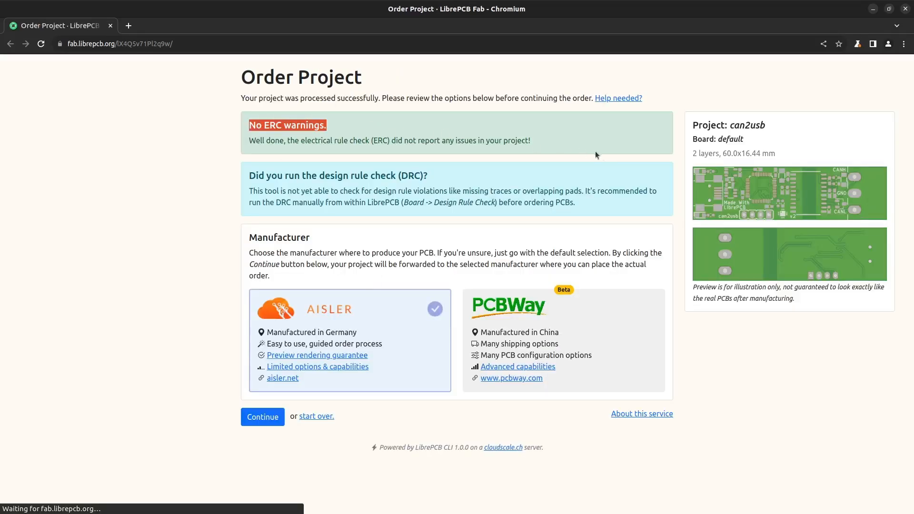
left_click_drag(690, 152, 785, 155)
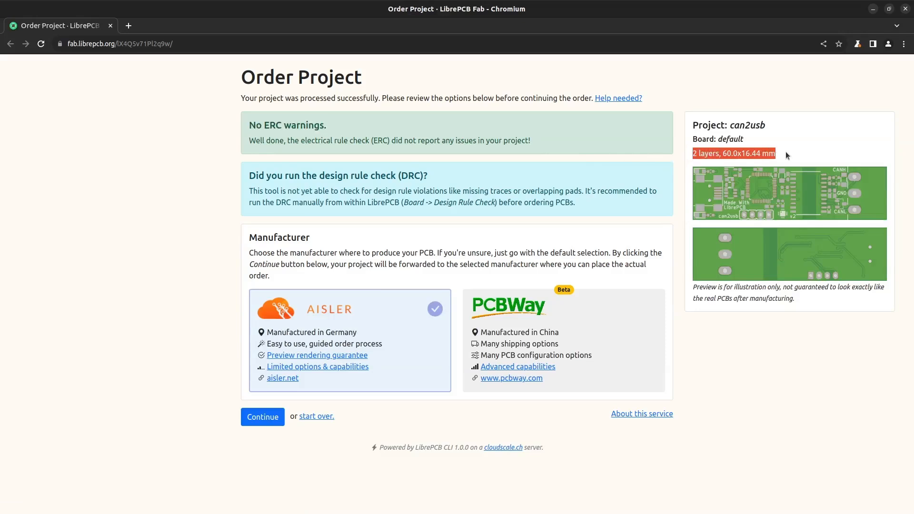
- Compare the AISLER and PCBWay options, choose AISLER as manufacturer and continue the order on its site
left_click(441, 334)
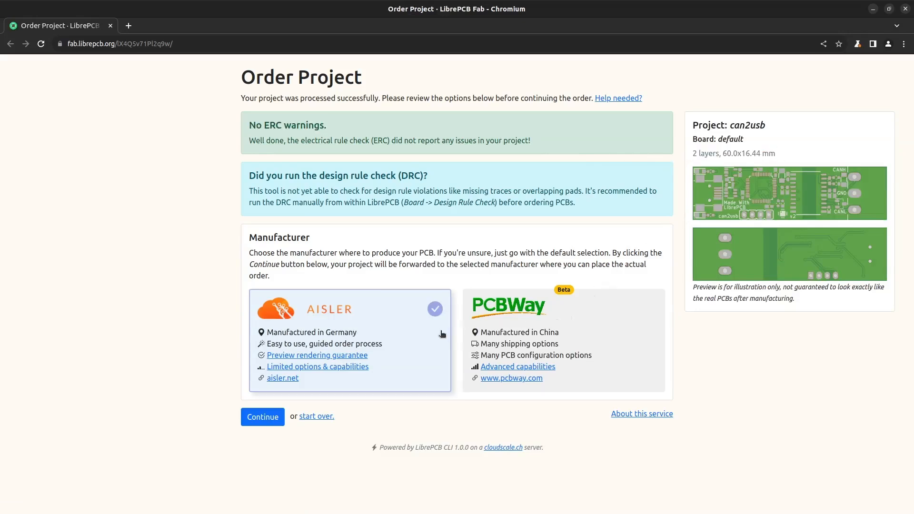
left_click(467, 330)
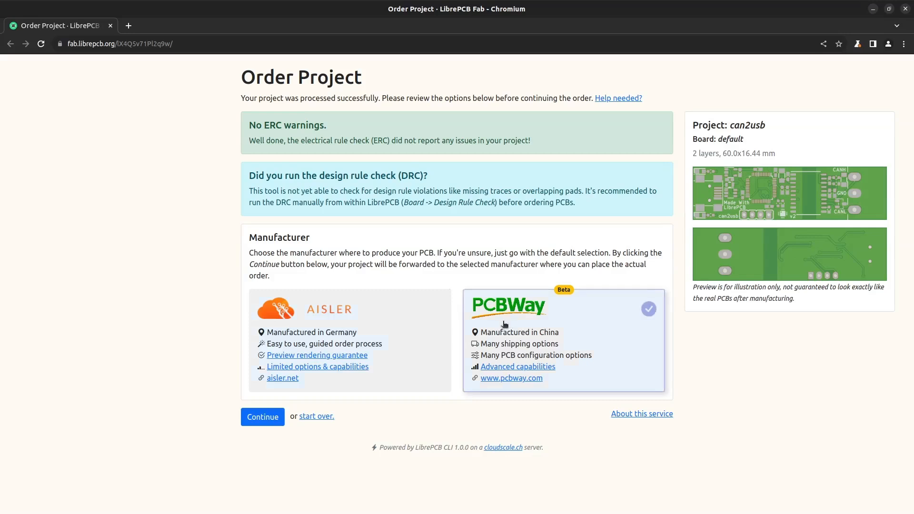
left_click(418, 324)
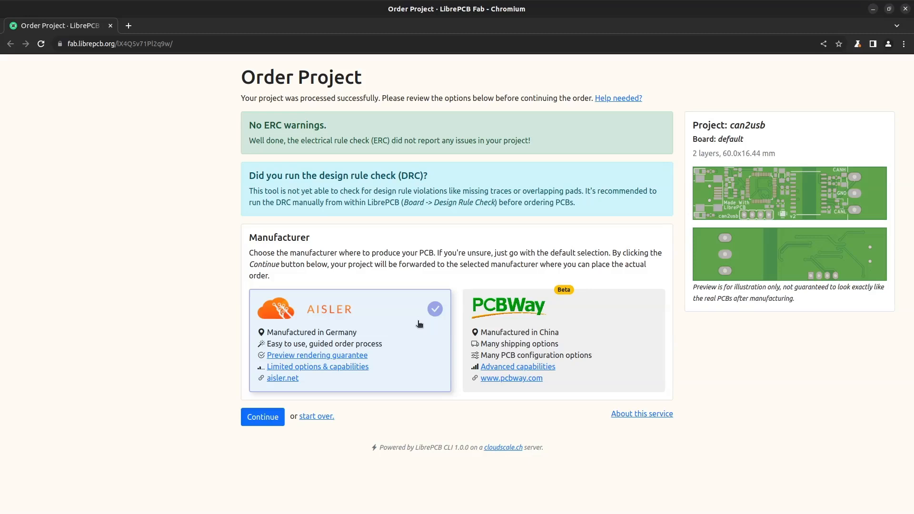
left_click(263, 419)
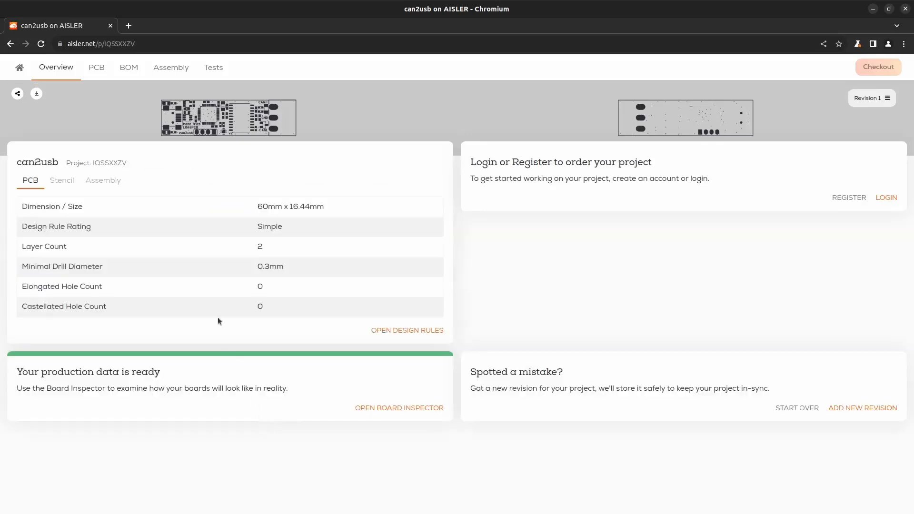
- Inspect both sides of the uploaded can2usb board in the AISLER PCB viewer
left_click(95, 68)
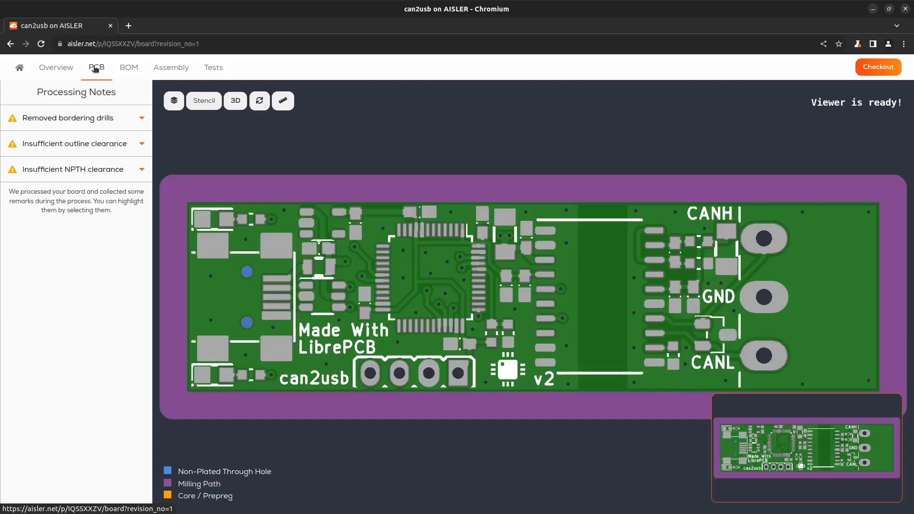
left_click(260, 101)
left_click(260, 101)
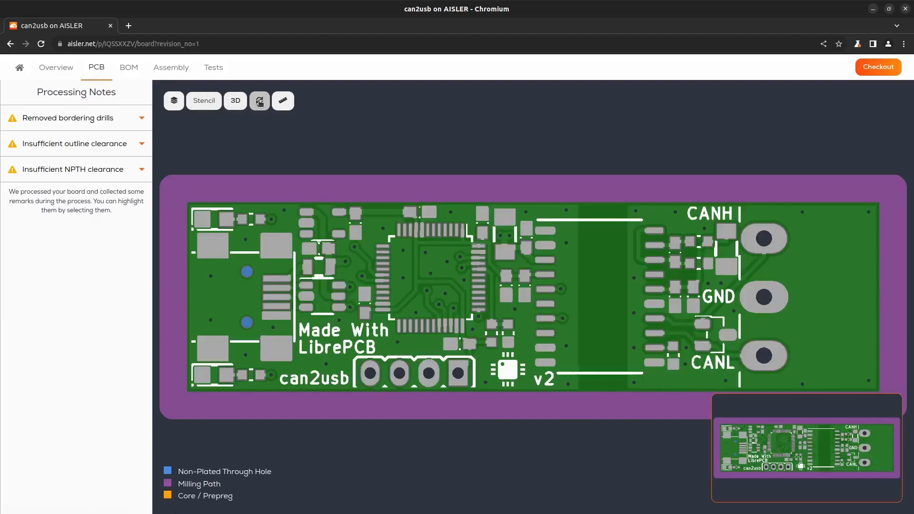
- Choose the Beautiful Boards service at checkout, review its add-ons, quantity and total price, and close the browser
left_click(873, 68)
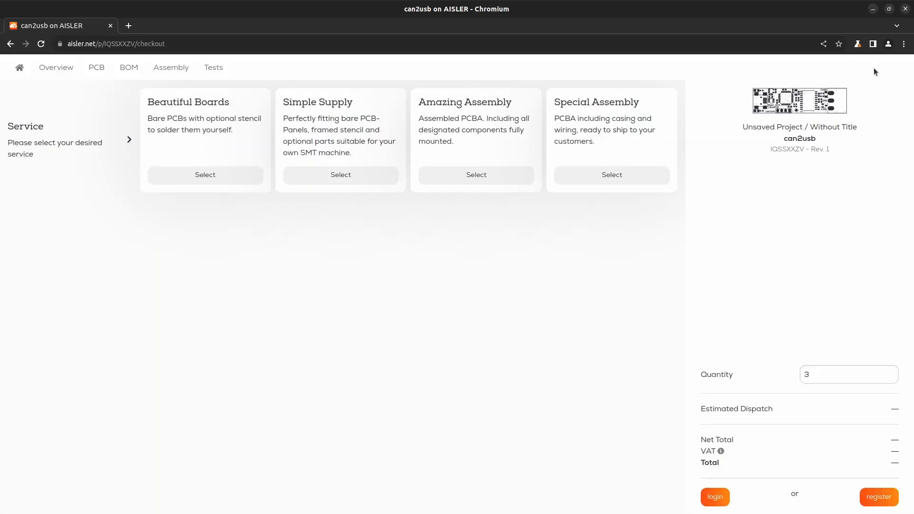
left_click(232, 183)
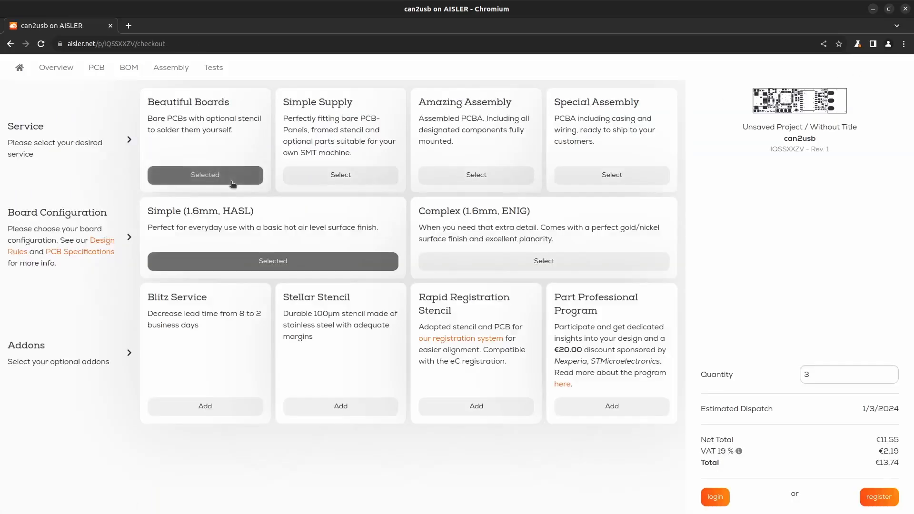
left_click_drag(343, 297, 296, 298)
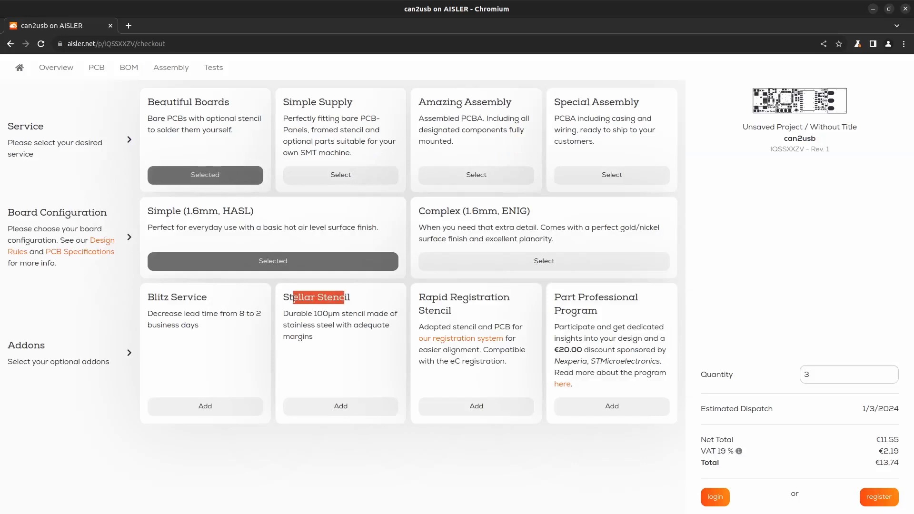
left_click_drag(836, 376, 778, 373)
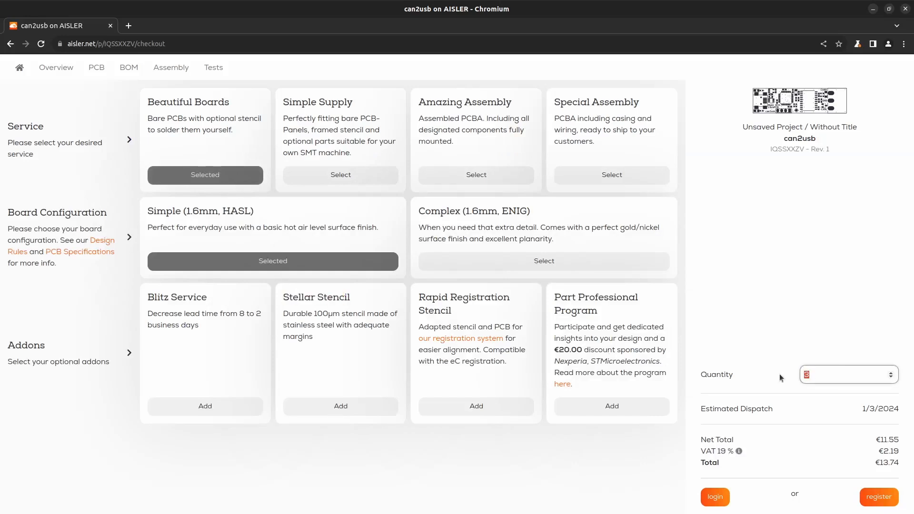
left_click_drag(902, 462, 844, 461)
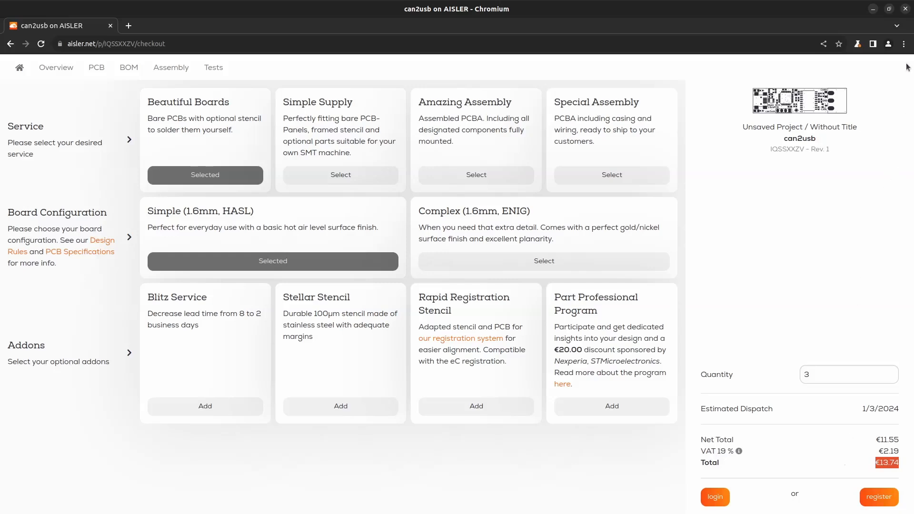
left_click(905, 9)
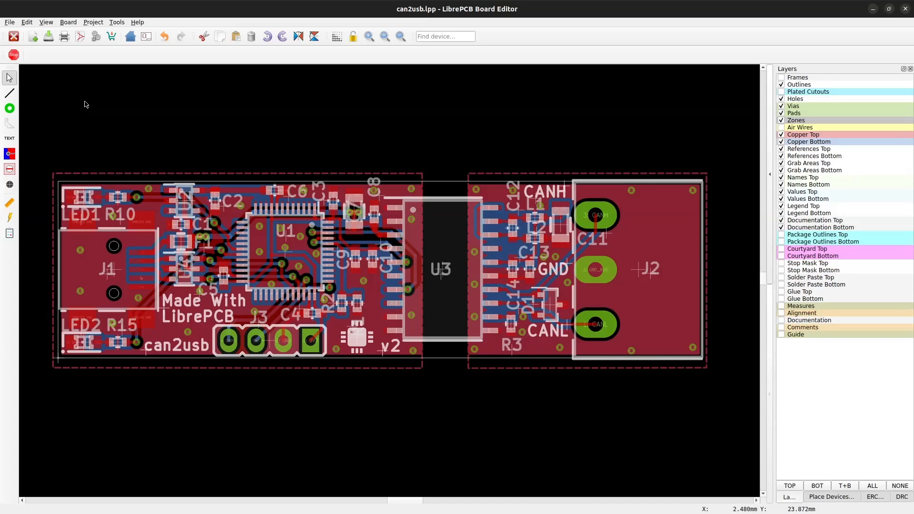
left_click(11, 22)
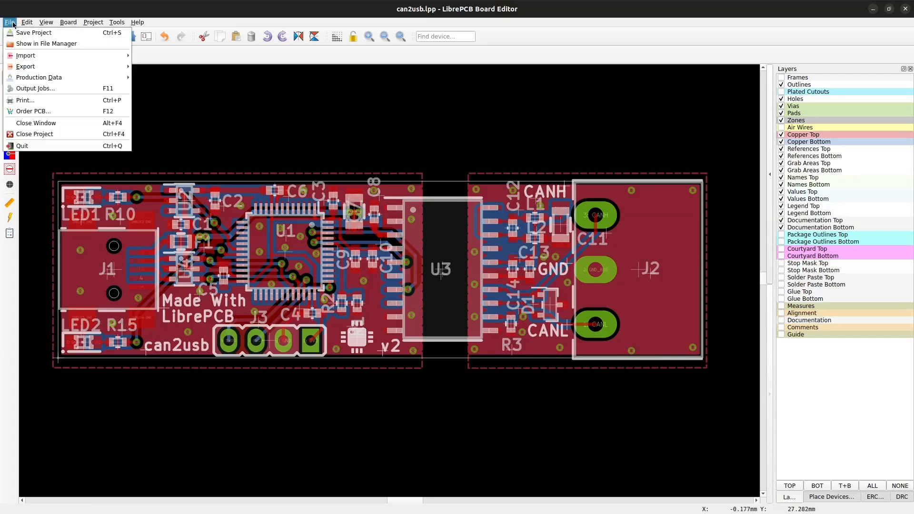
mouse_move(77, 78)
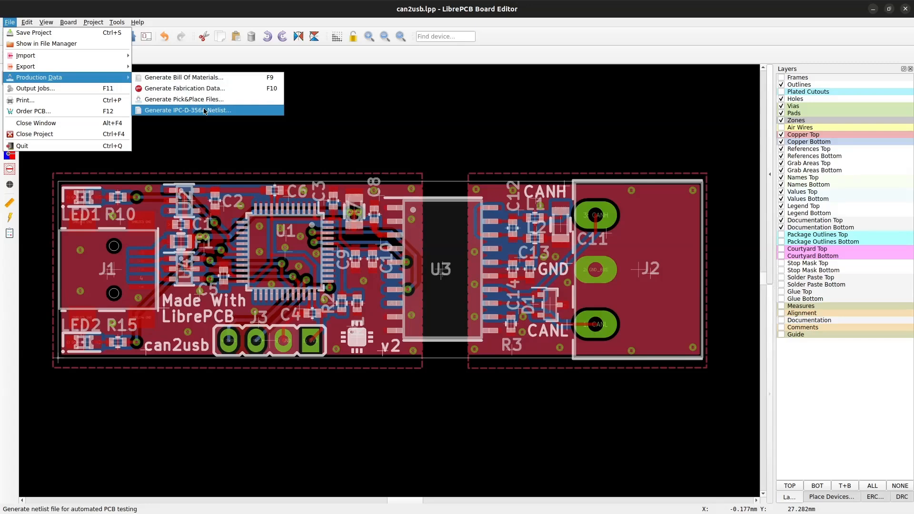
left_click(203, 129)
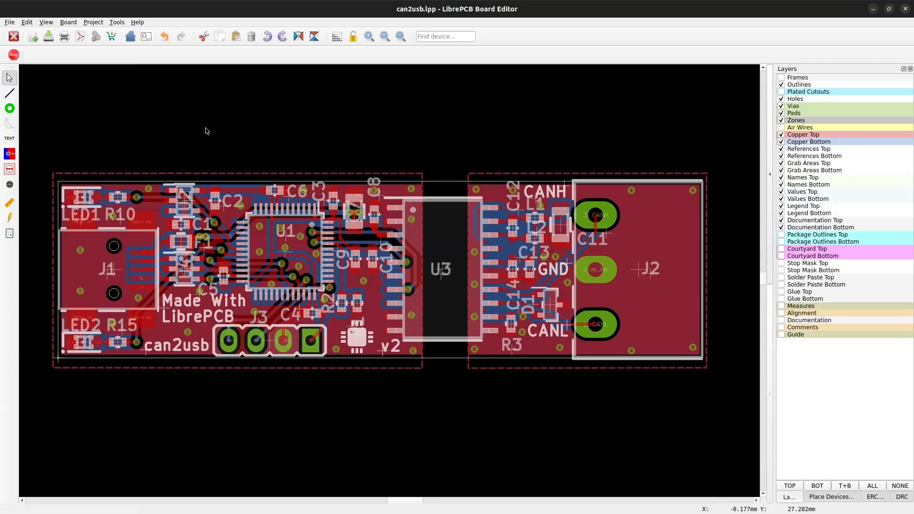
- Add a Gerber/Excellon output job for all boards with the base path gerber/{{PROJECT}}_{{BOARD}}_{{VERSION}}
left_click(96, 37)
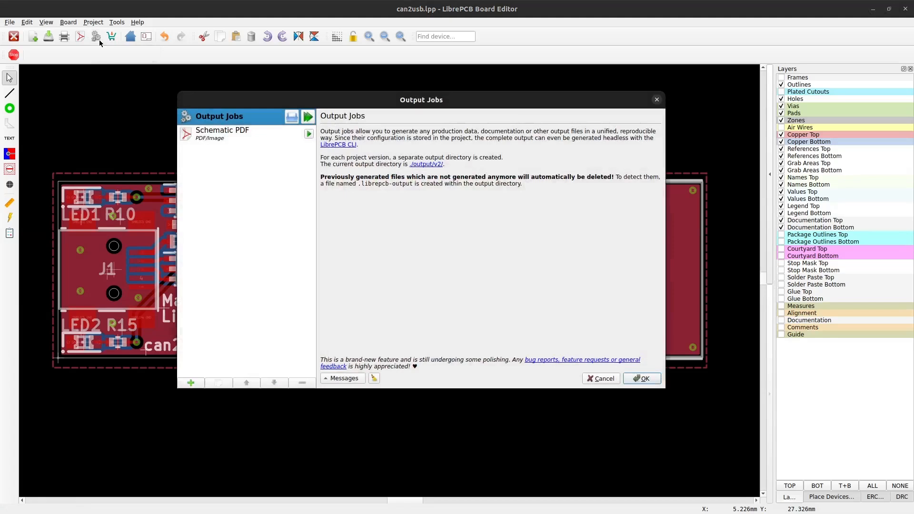
left_click(247, 135)
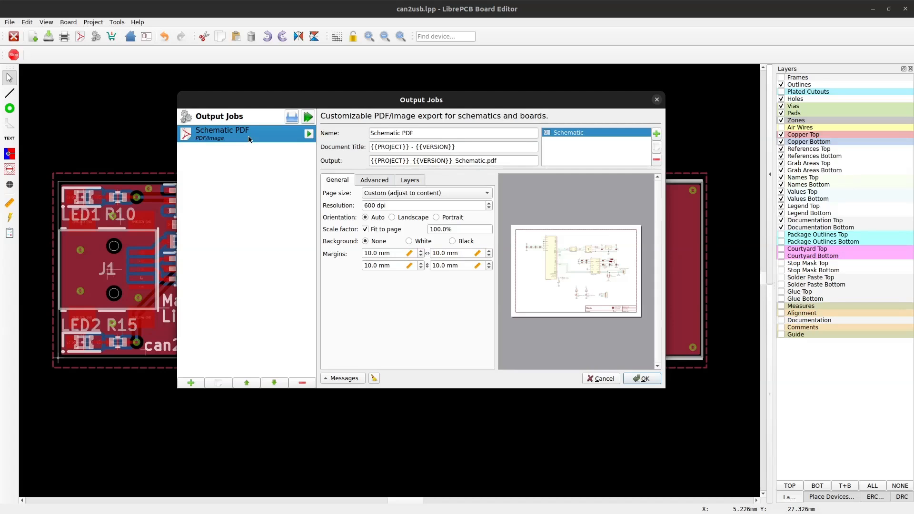
left_click(201, 383)
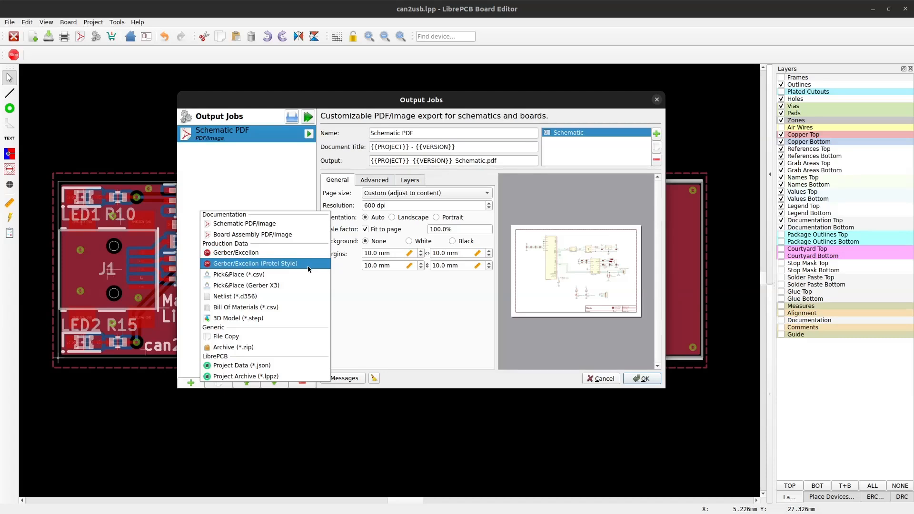
left_click(307, 254)
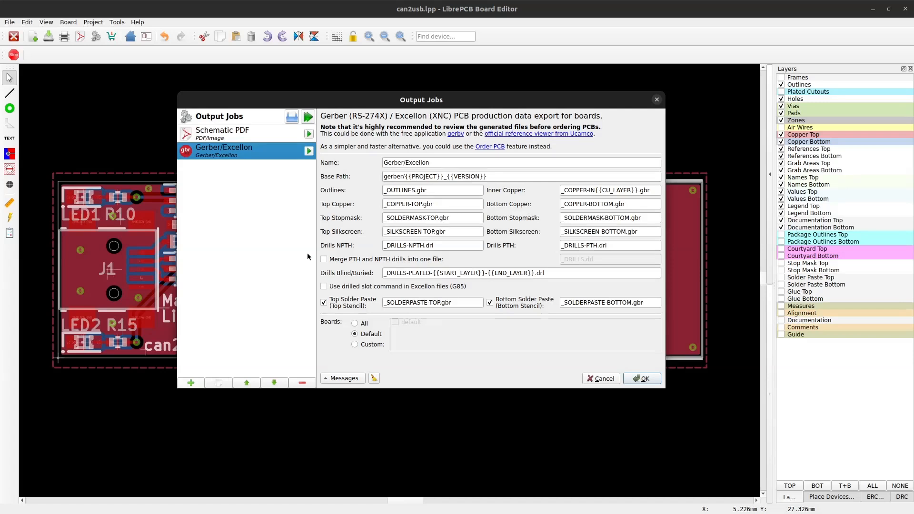
left_click(363, 324)
left_click(446, 177)
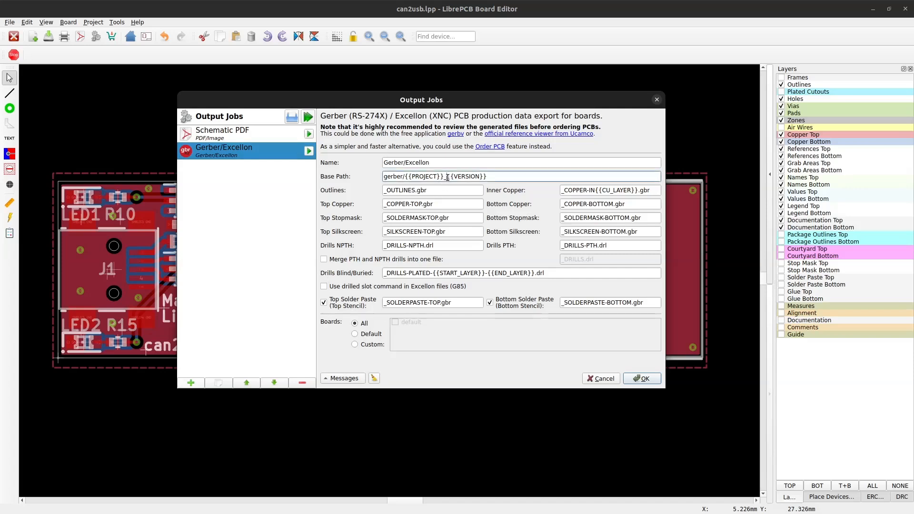
type("{{BOARD}}_")
type("_")
- Add output jobs for Pick&Place CSV, Bill of Materials CSV and Board Assembly PDF/Image
left_click(190, 383)
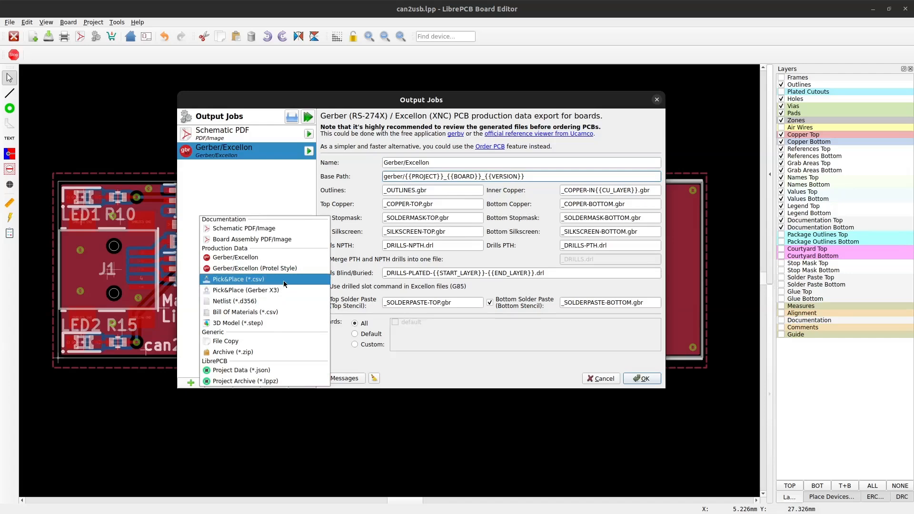
left_click(238, 280)
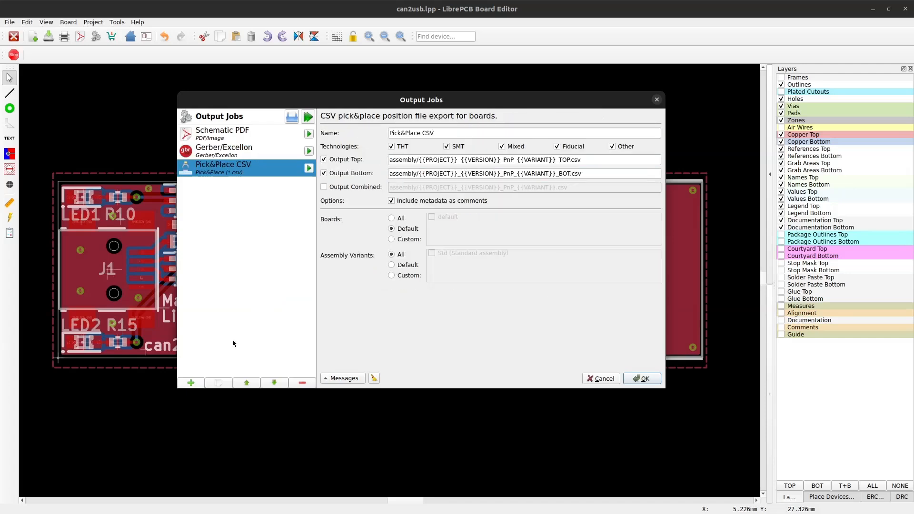
left_click(202, 387)
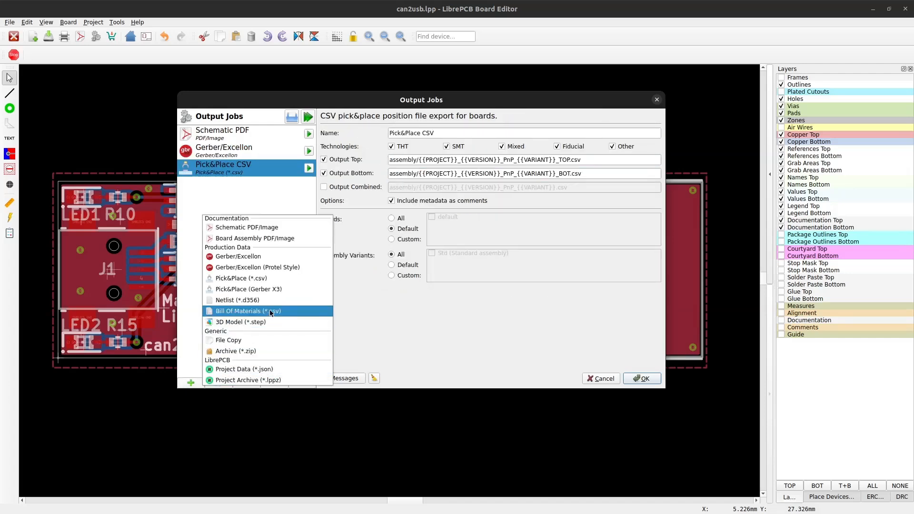
left_click(270, 313)
left_click(191, 383)
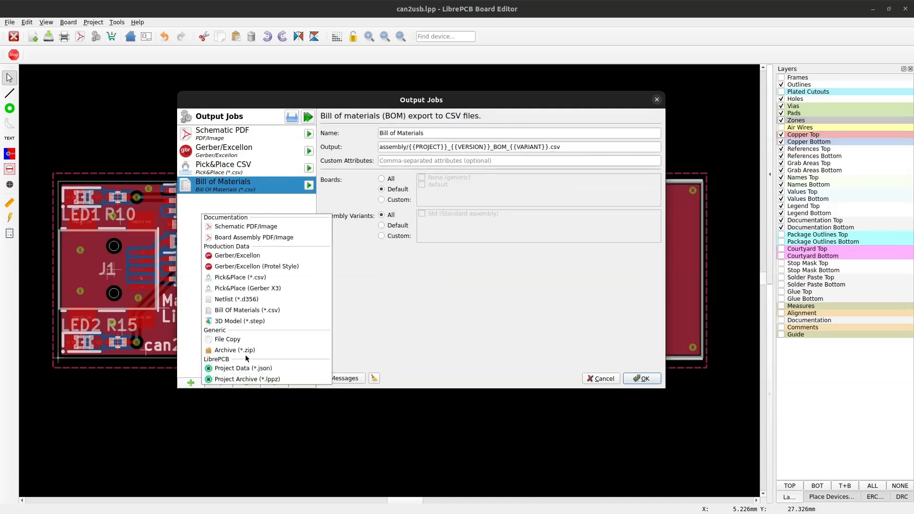
left_click(286, 238)
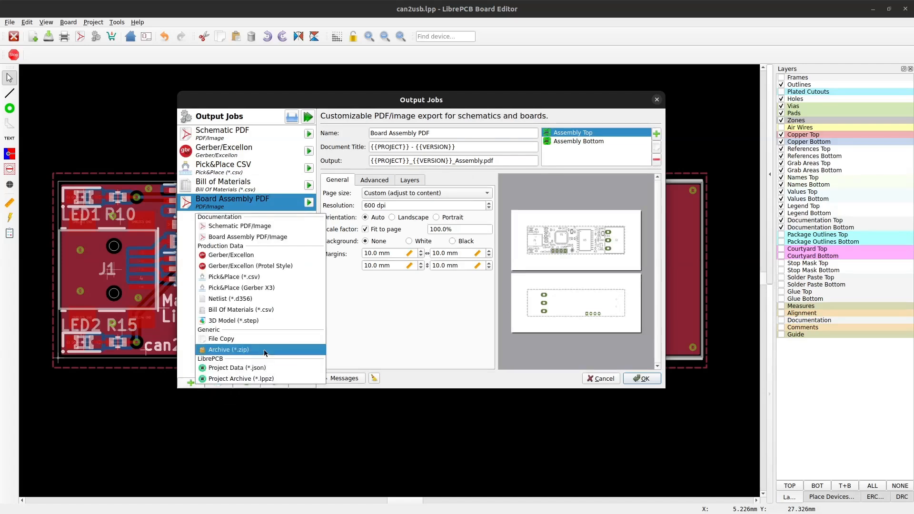
- Add a zip archive job bundling Gerber/Excellon, Pick&Place CSV, Bill of Materials and Board Assembly PDF, plus a Project Archive (*.lppz) job
left_click(265, 351)
left_click(354, 179)
left_click(353, 189)
left_click(353, 198)
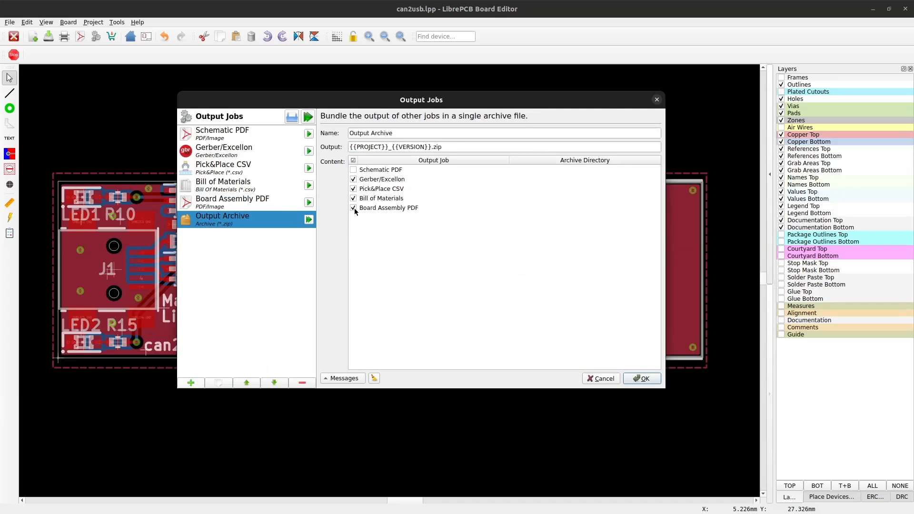
left_click(191, 382)
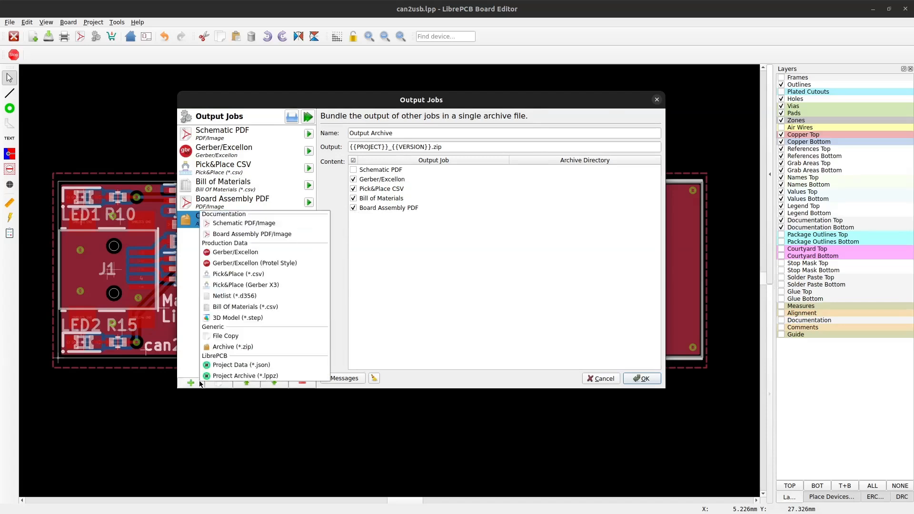
left_click(289, 375)
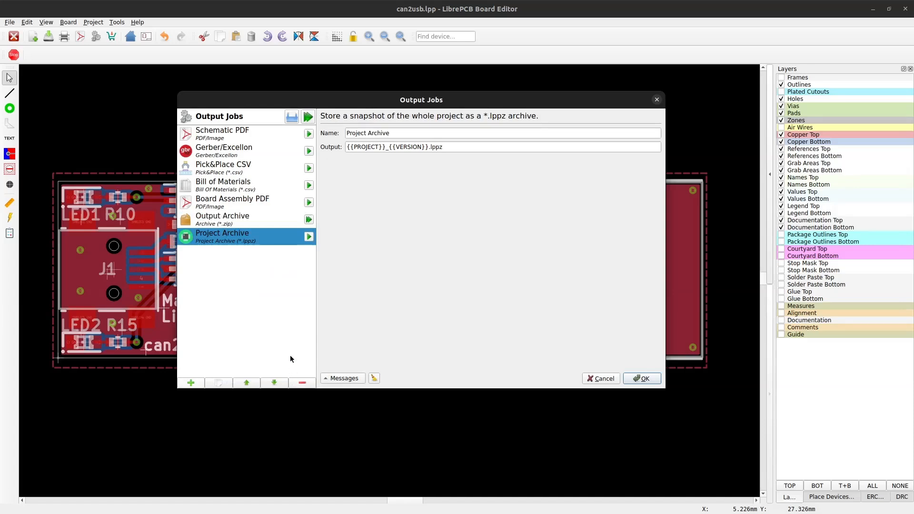
- Run the Gerber/Excellon job on its own, run all output jobs, and check the messages for unknown files
left_click(308, 151)
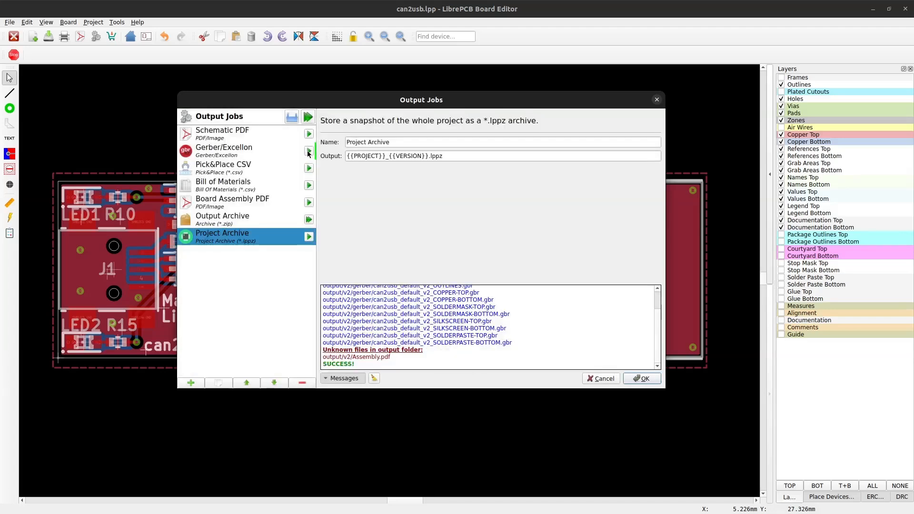
left_click(308, 117)
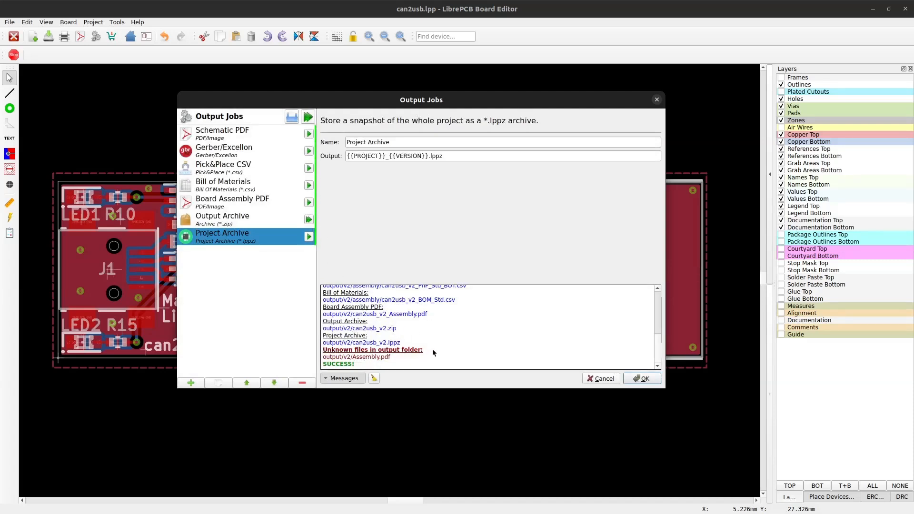
left_click_drag(432, 349, 323, 352)
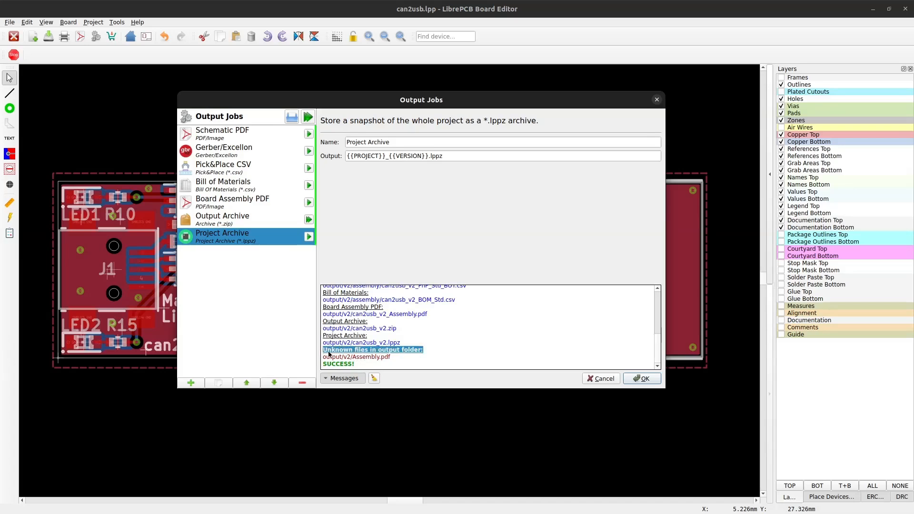
left_click(436, 353)
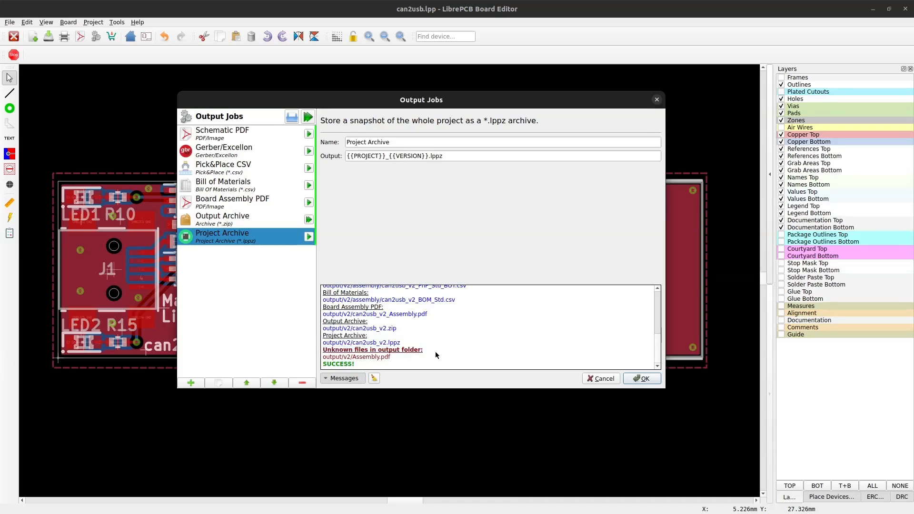
- Remove the unknown file Assembly.pdf from the output folder and accept the output jobs configuration
left_click(375, 378)
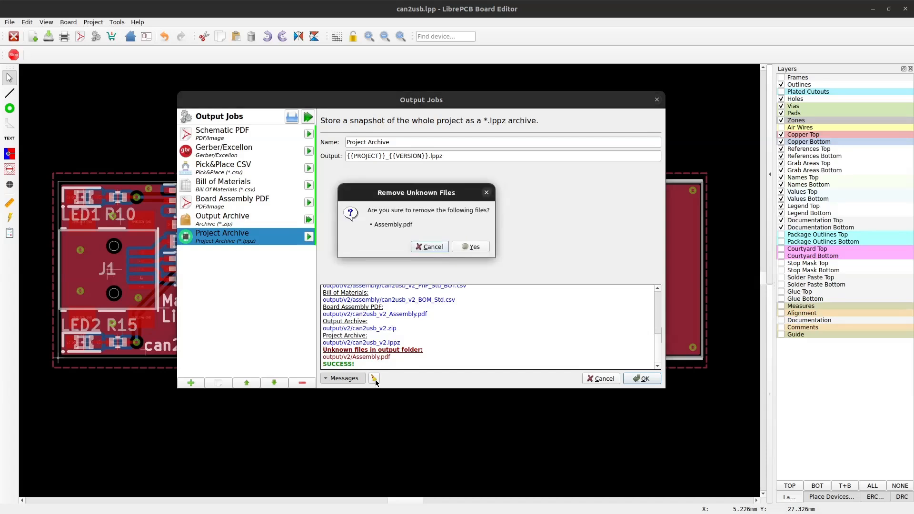
left_click(476, 248)
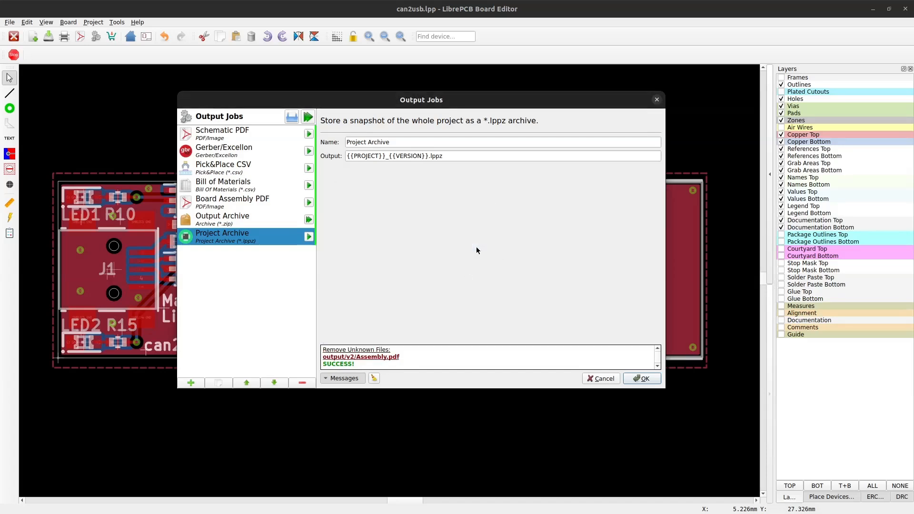
left_click(639, 379)
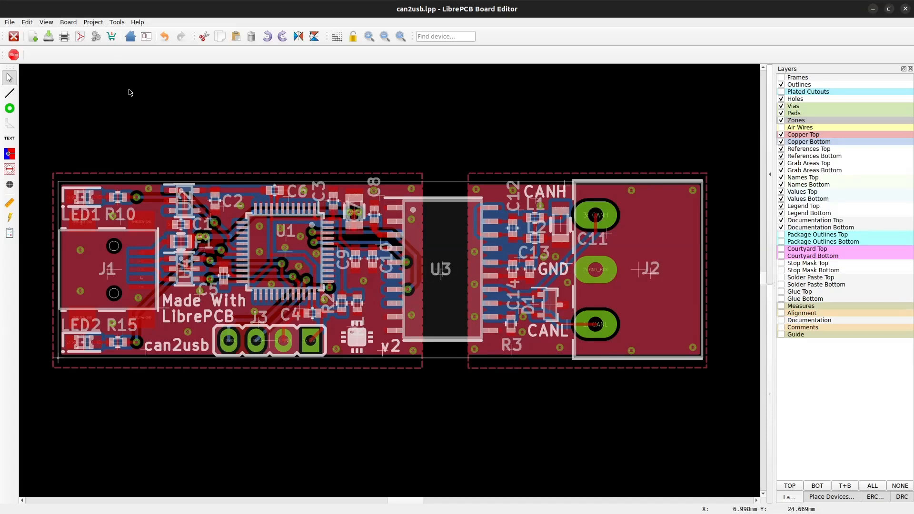
- Set the project version to v3 in the project setup
left_click(92, 22)
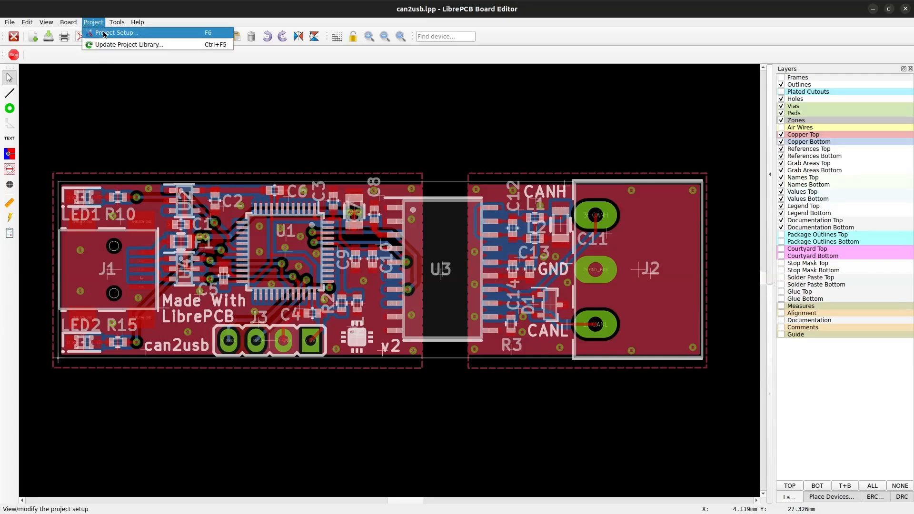
left_click(106, 33)
left_click(361, 217)
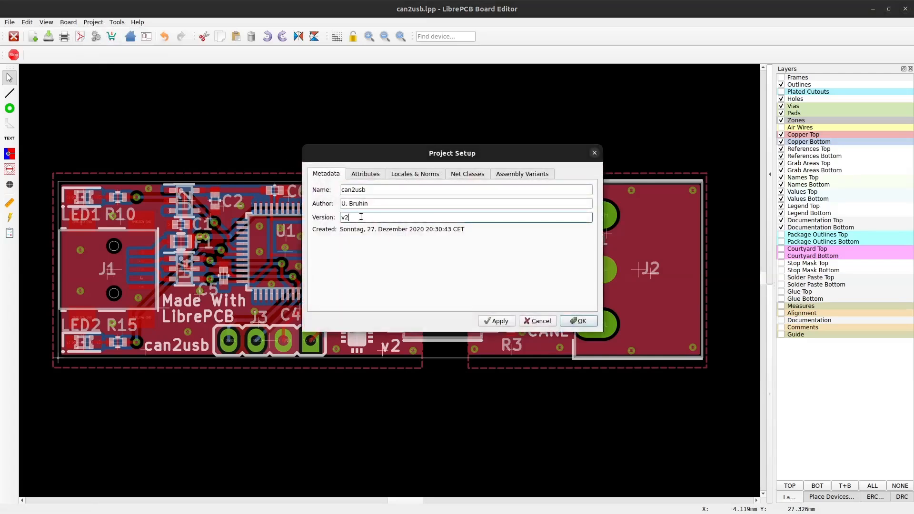
key("BackSpace")
type("3")
left_click(578, 320)
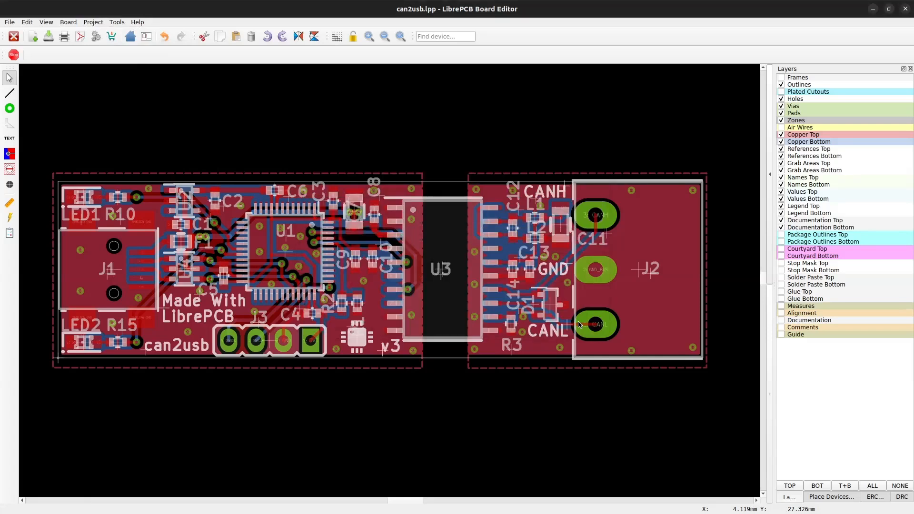